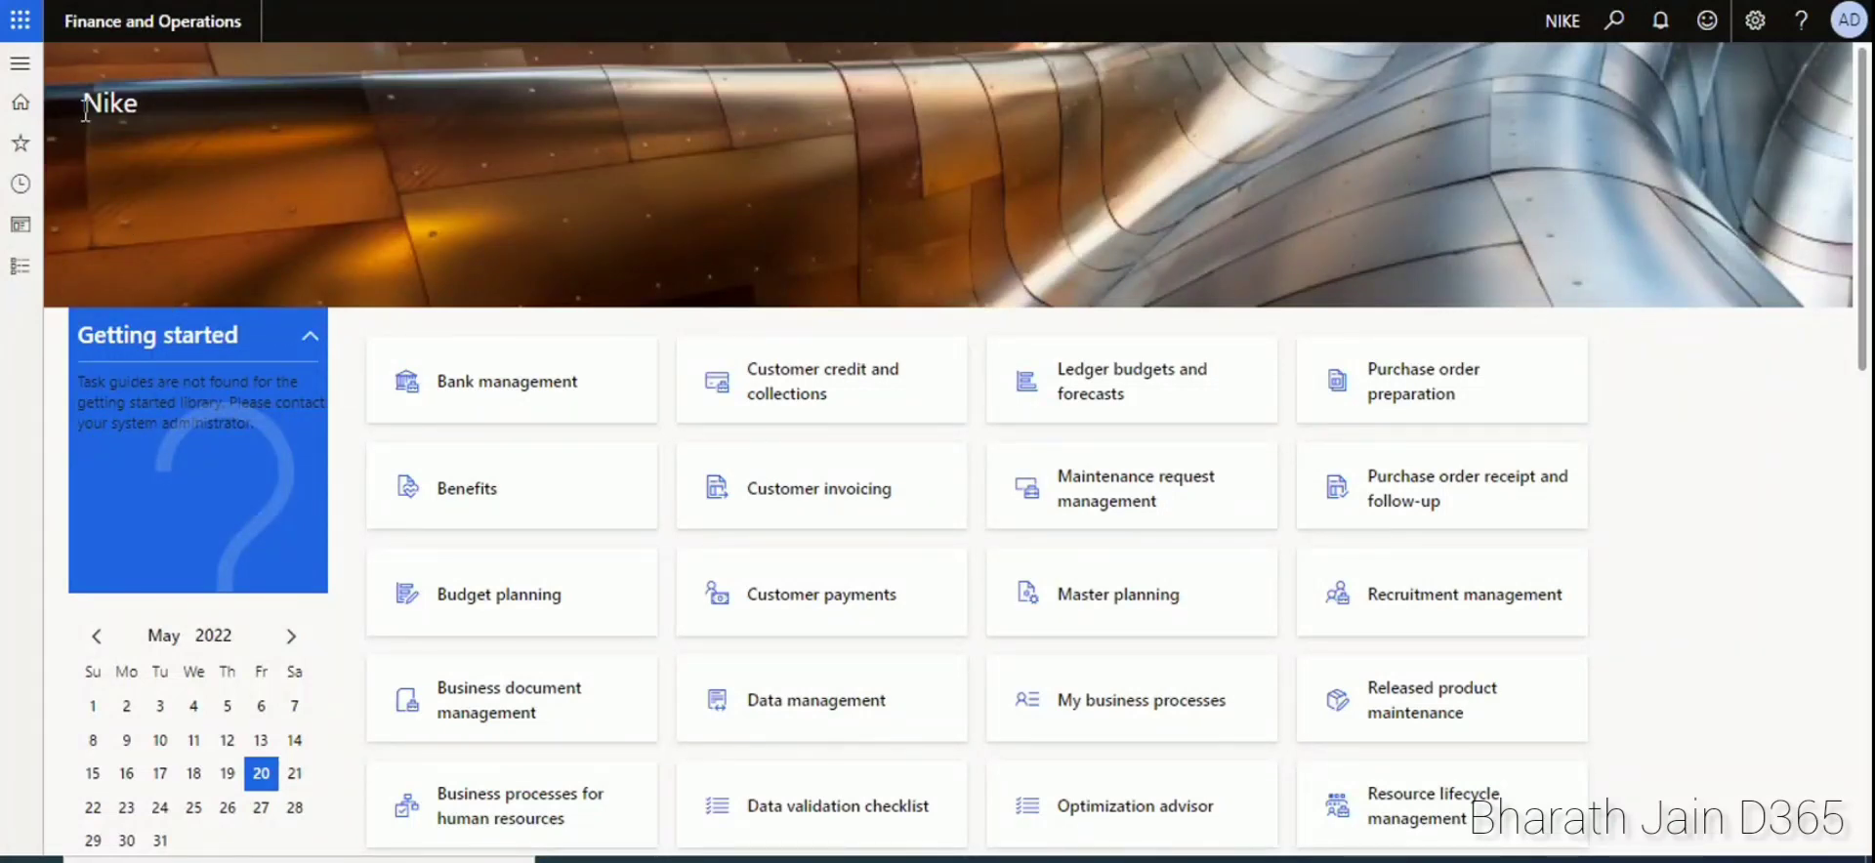
- Go to Sales and marketing > Setup > Returns > Disposition codes to list codes 01–04
left_click(23, 67)
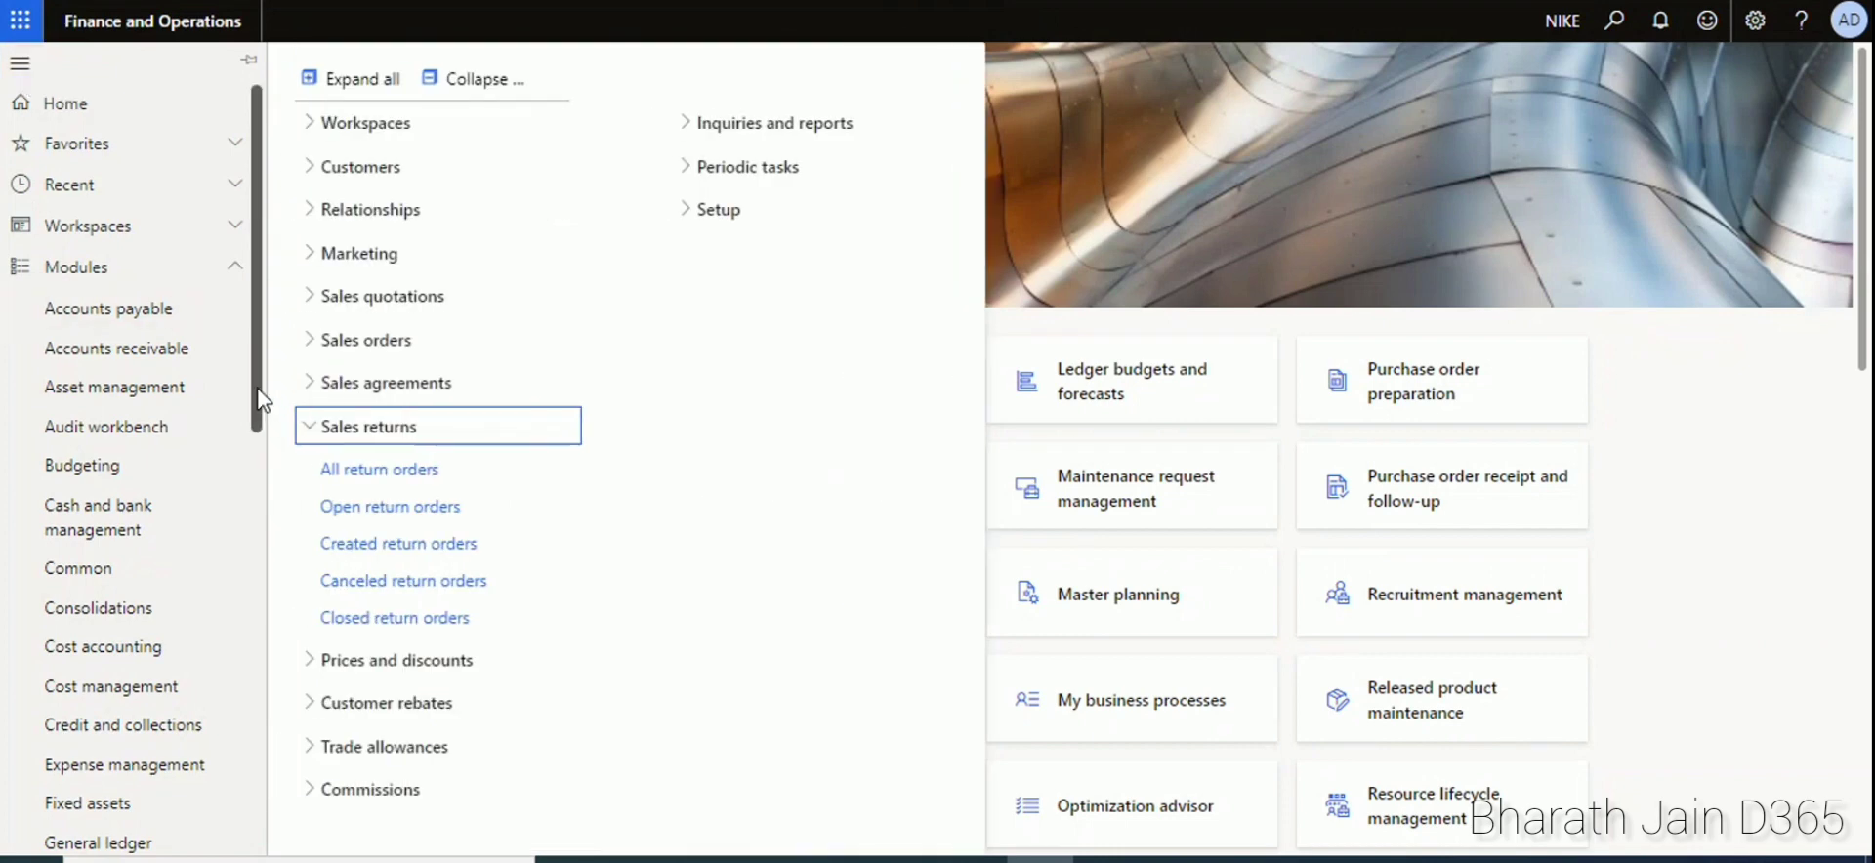
left_click_drag(256, 415, 270, 821)
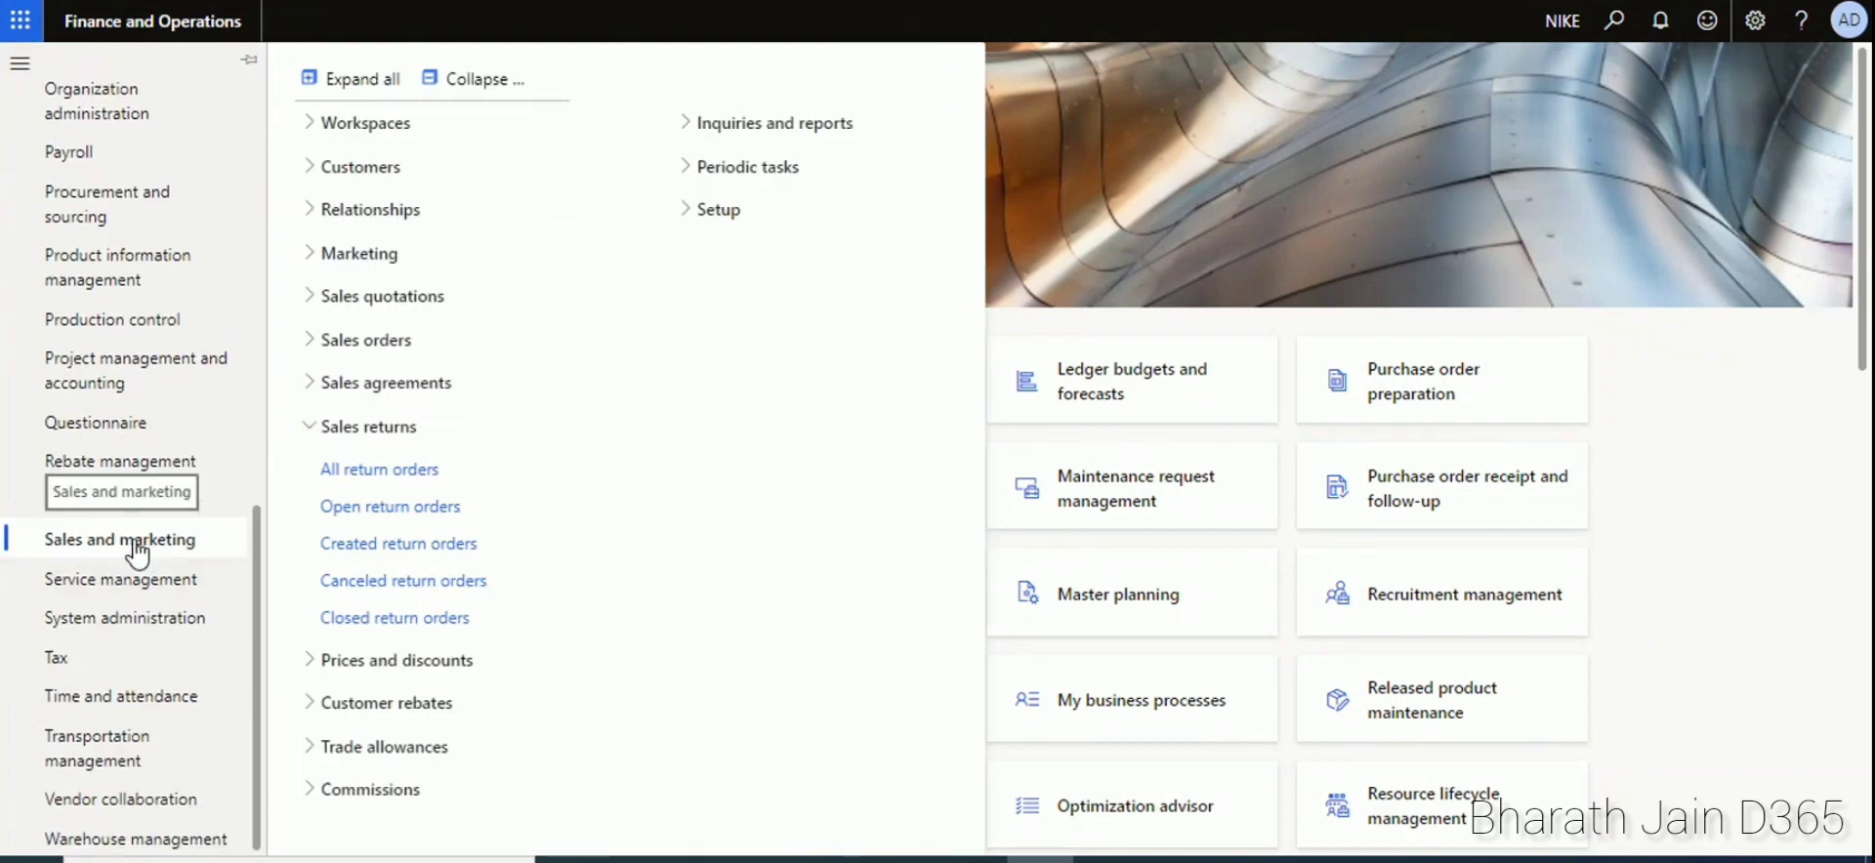
left_click(478, 80)
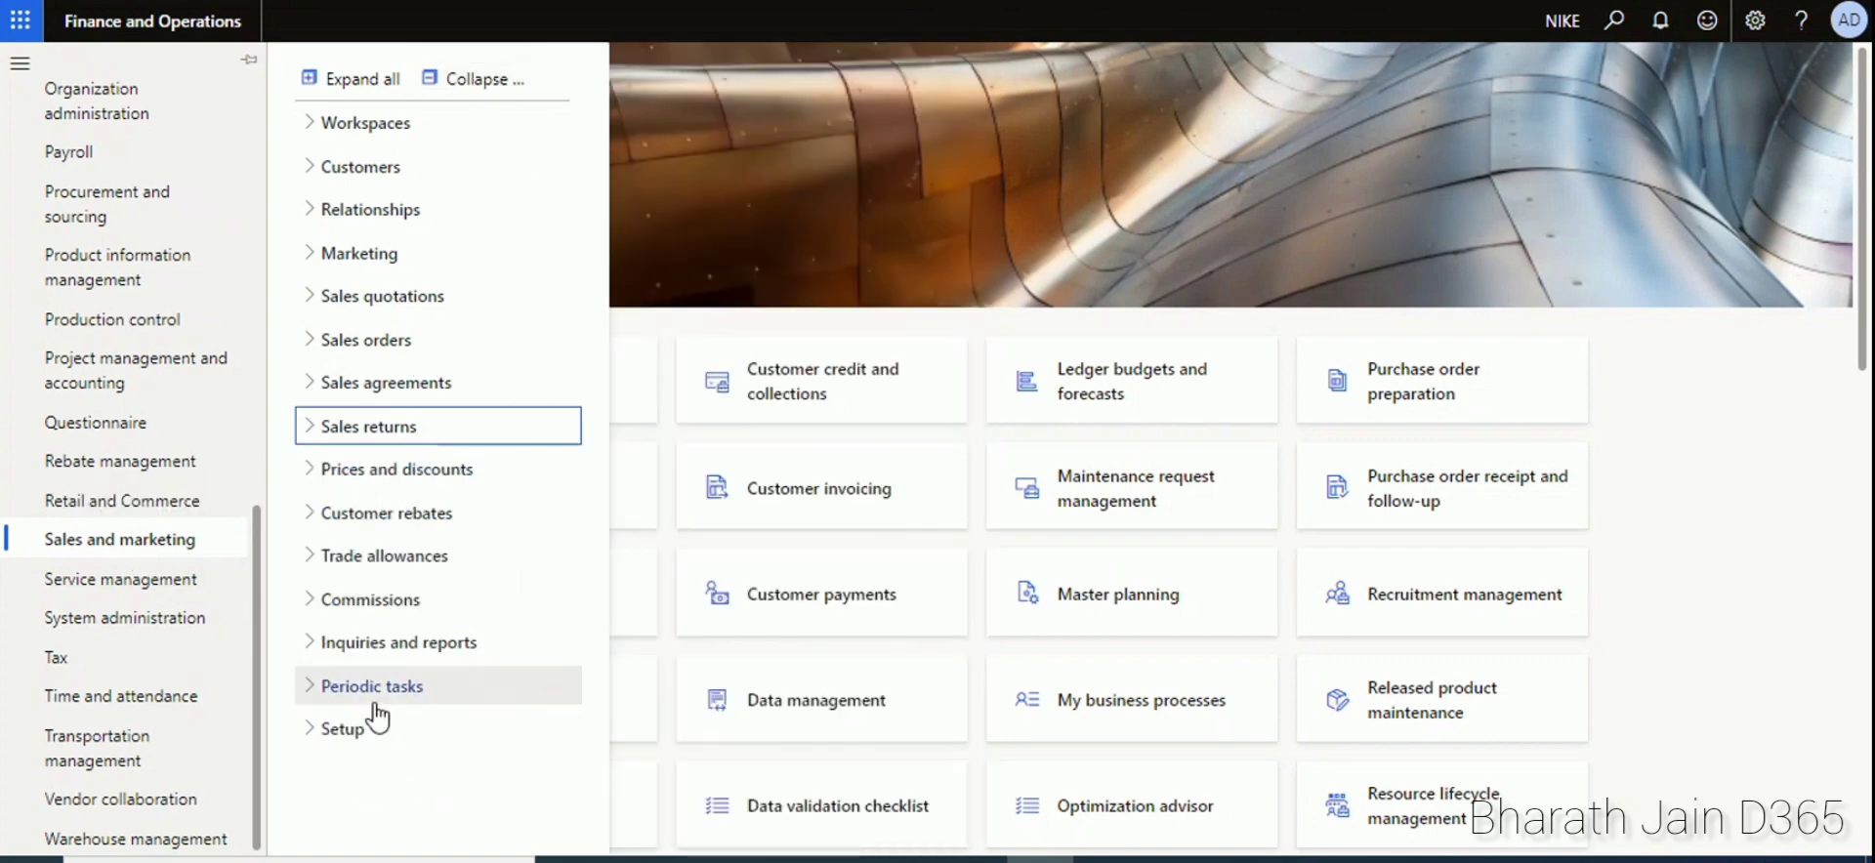
left_click(343, 729)
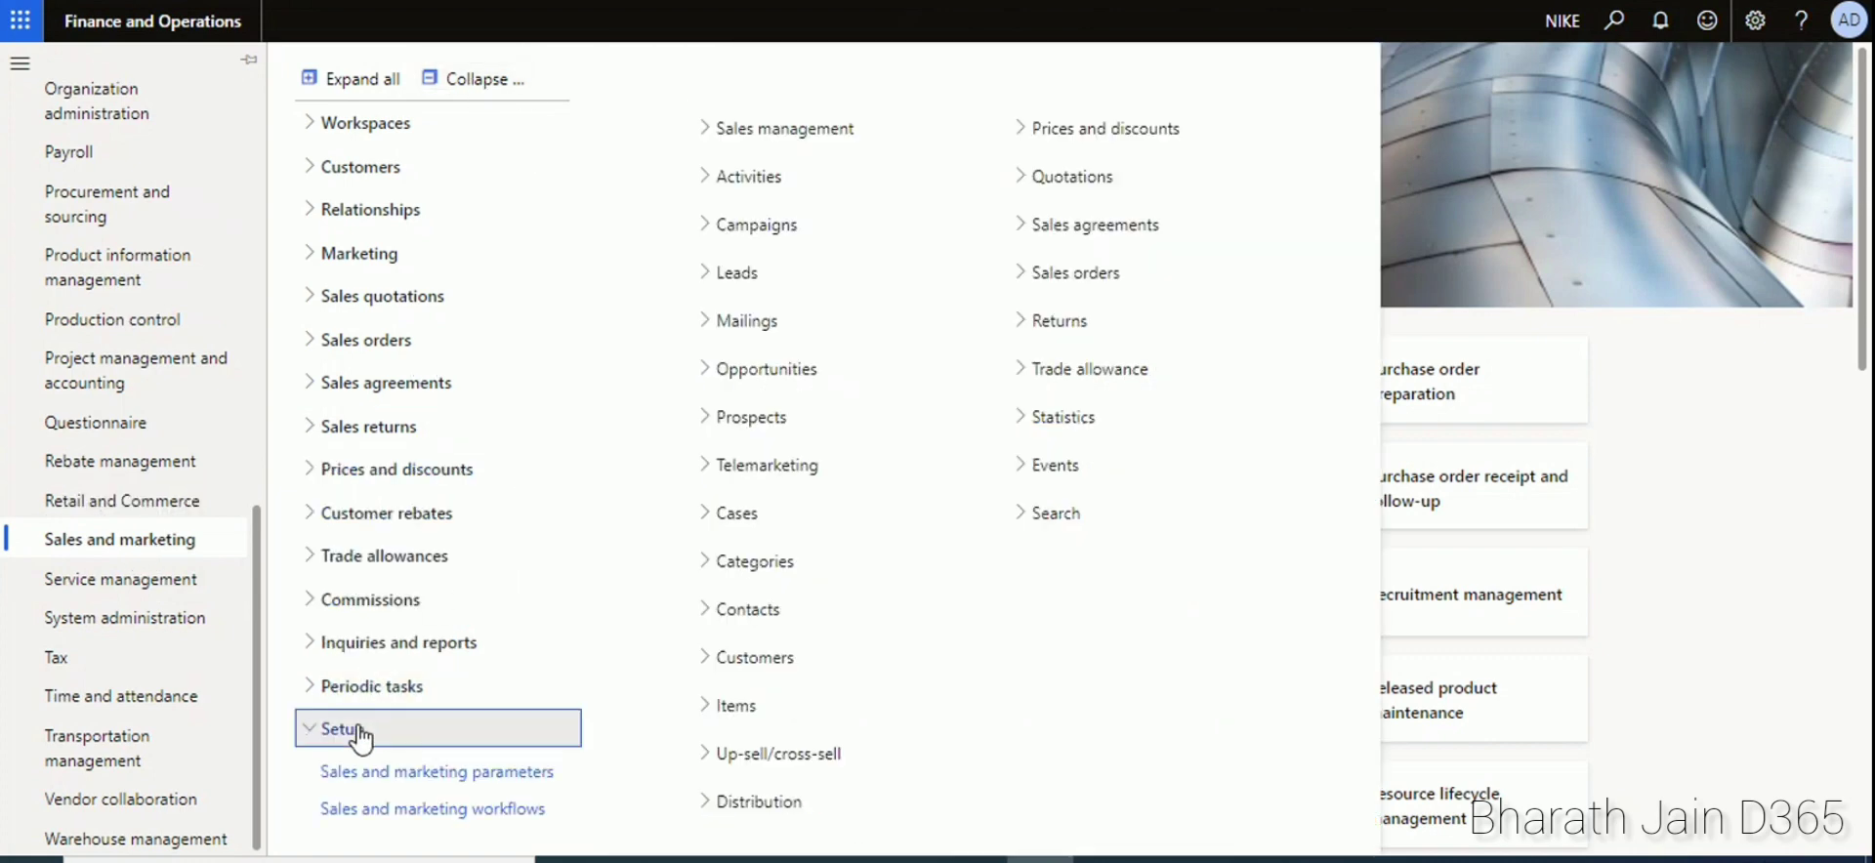
left_click(1023, 322)
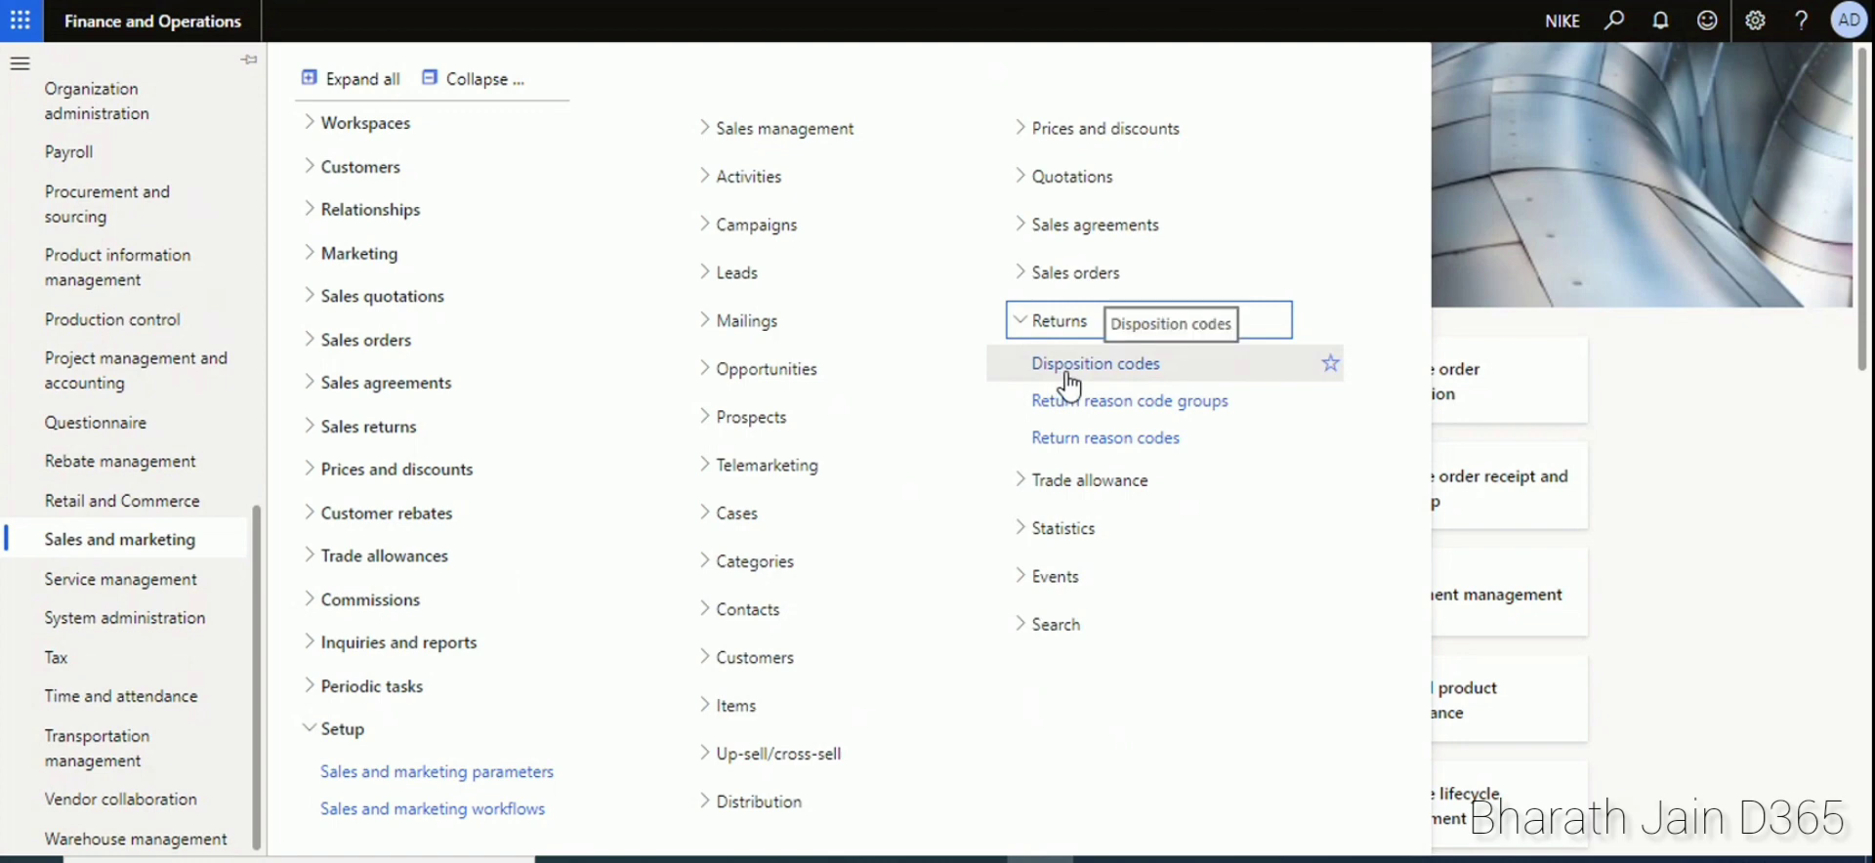
left_click(1062, 369)
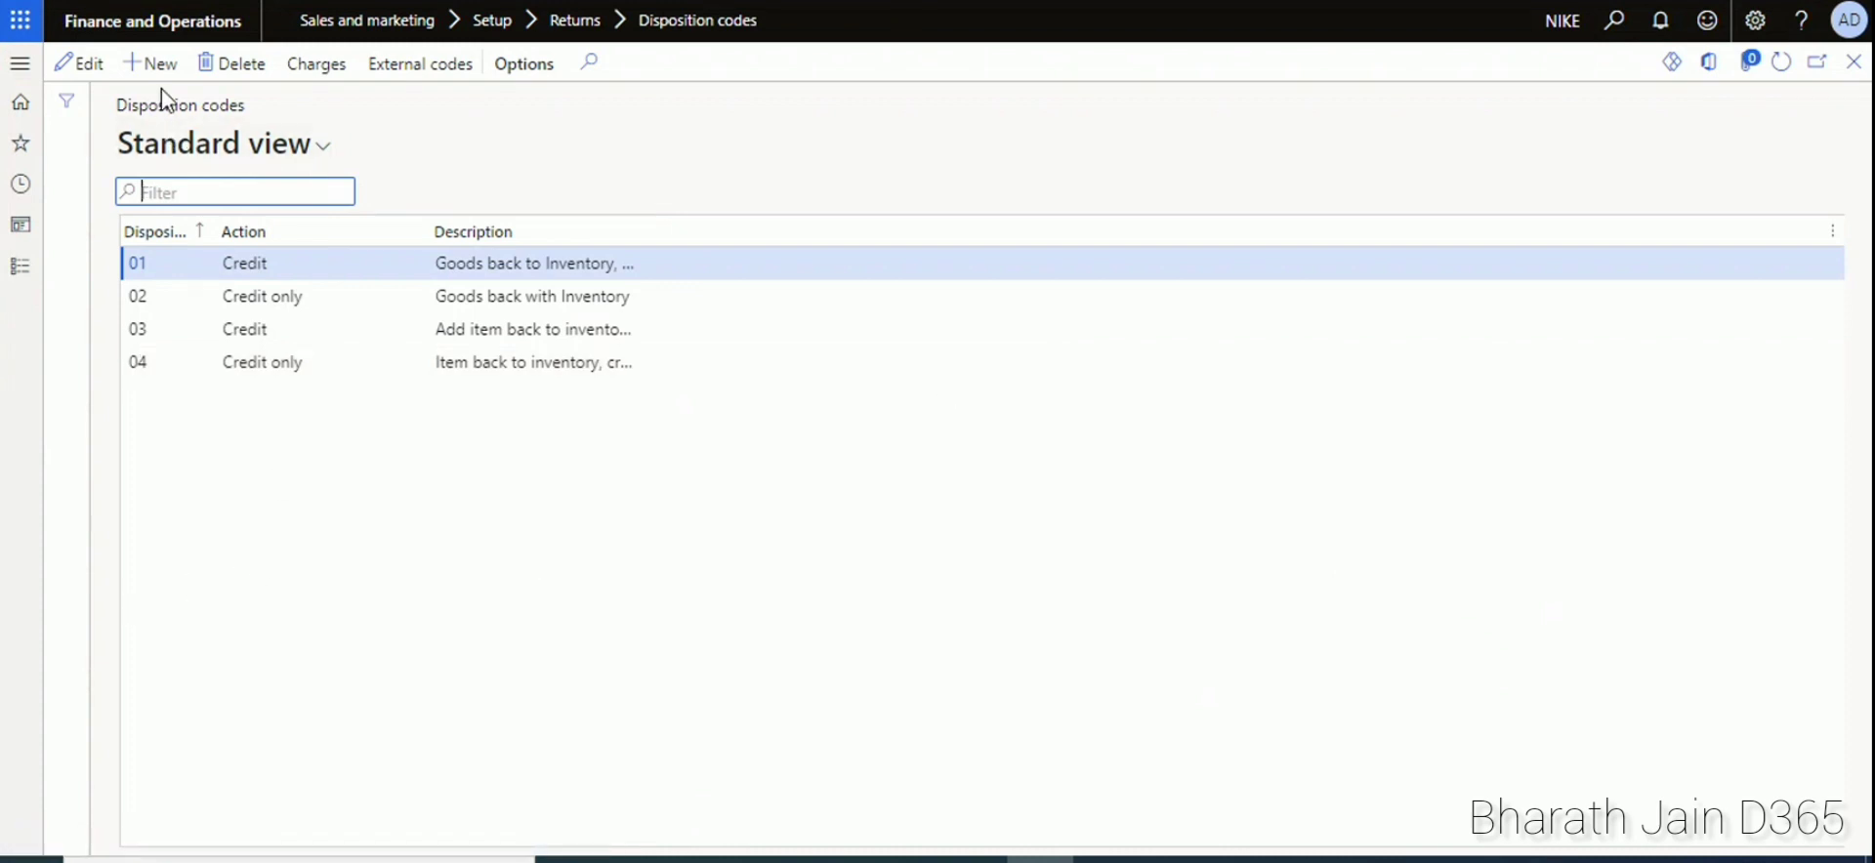
- Save disposition code 05 with action Credit and description 'Add product back to inventory', then close the page
left_click(153, 64)
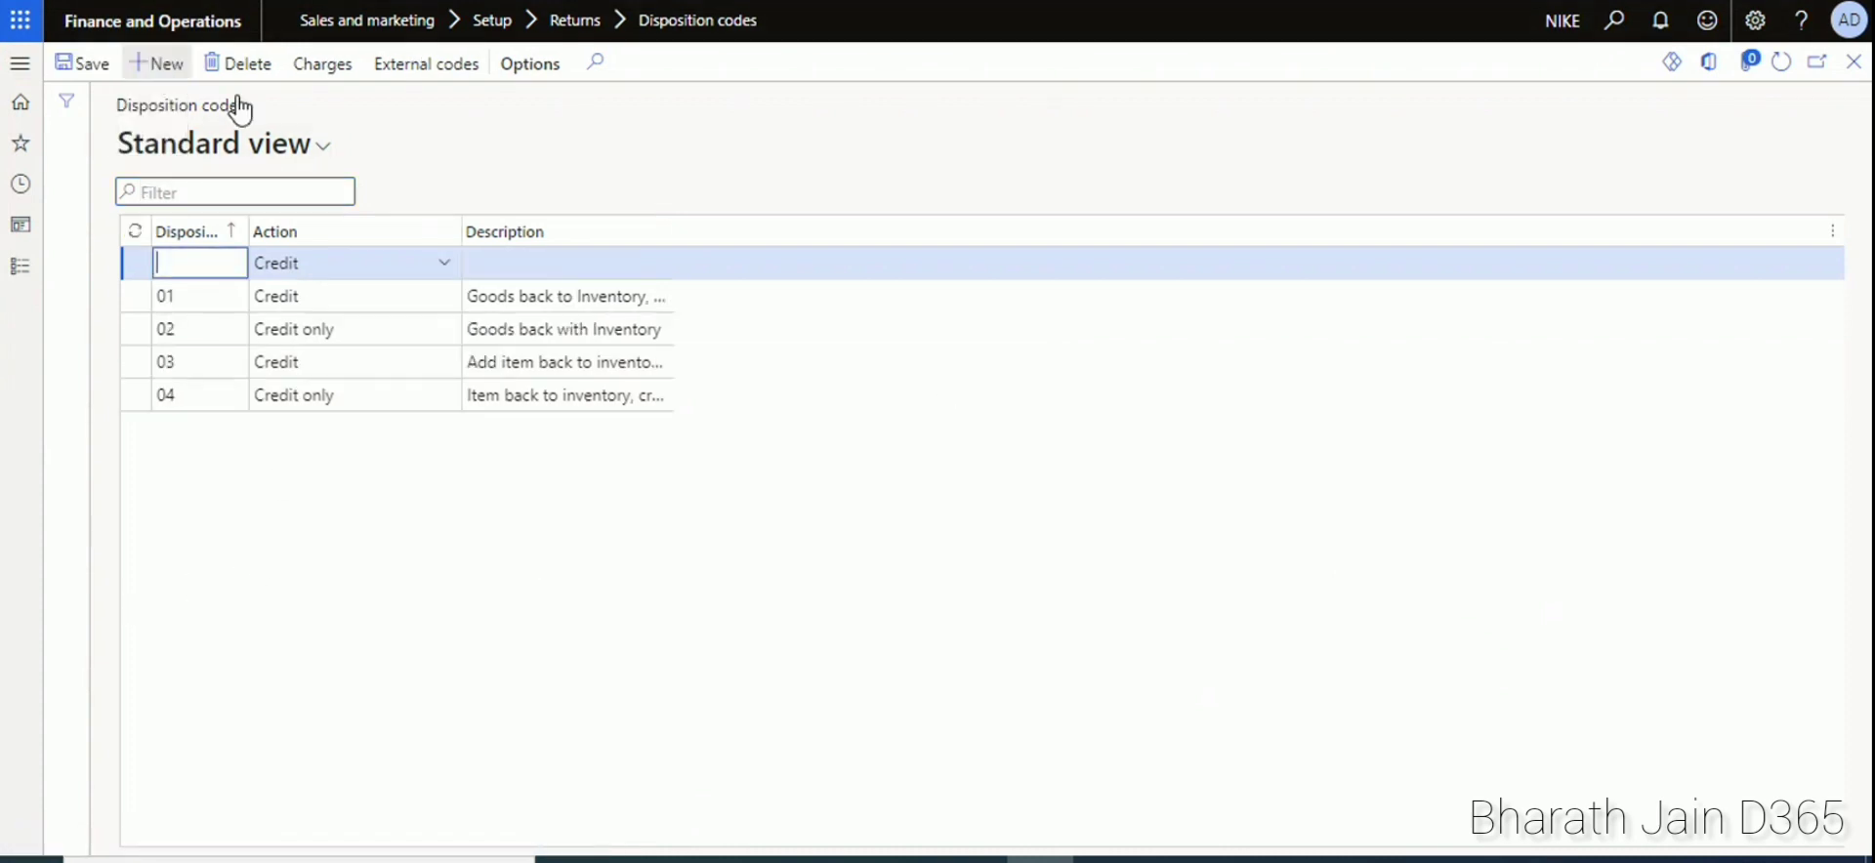
left_click(444, 265)
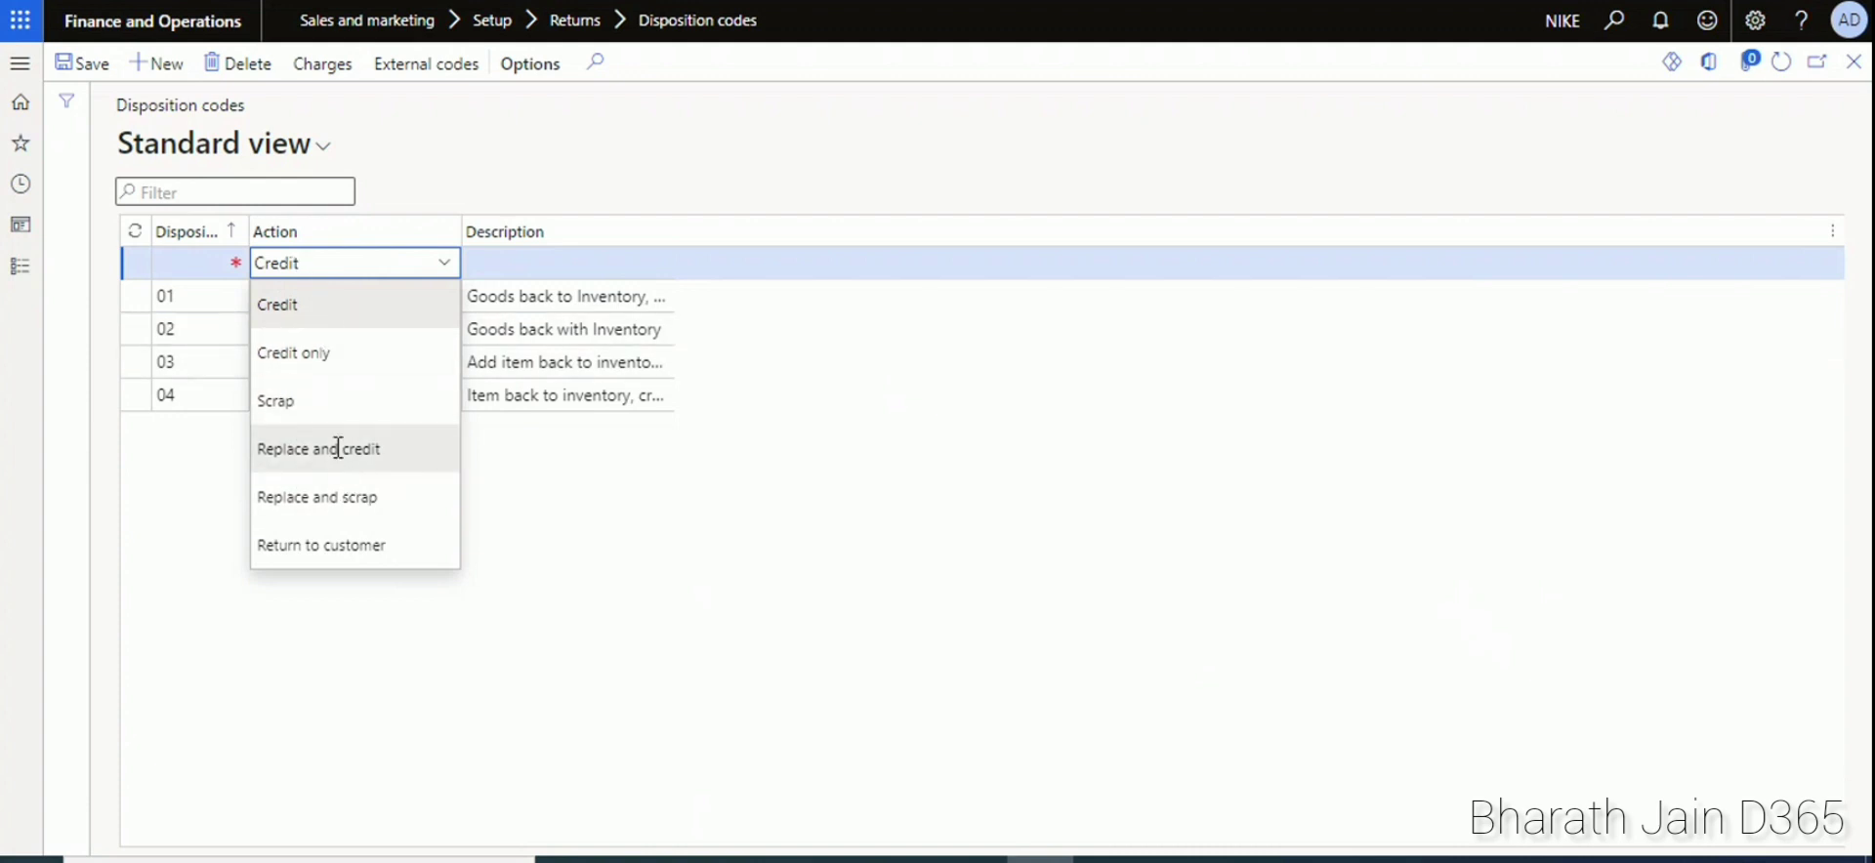
left_click(281, 302)
left_click(196, 270)
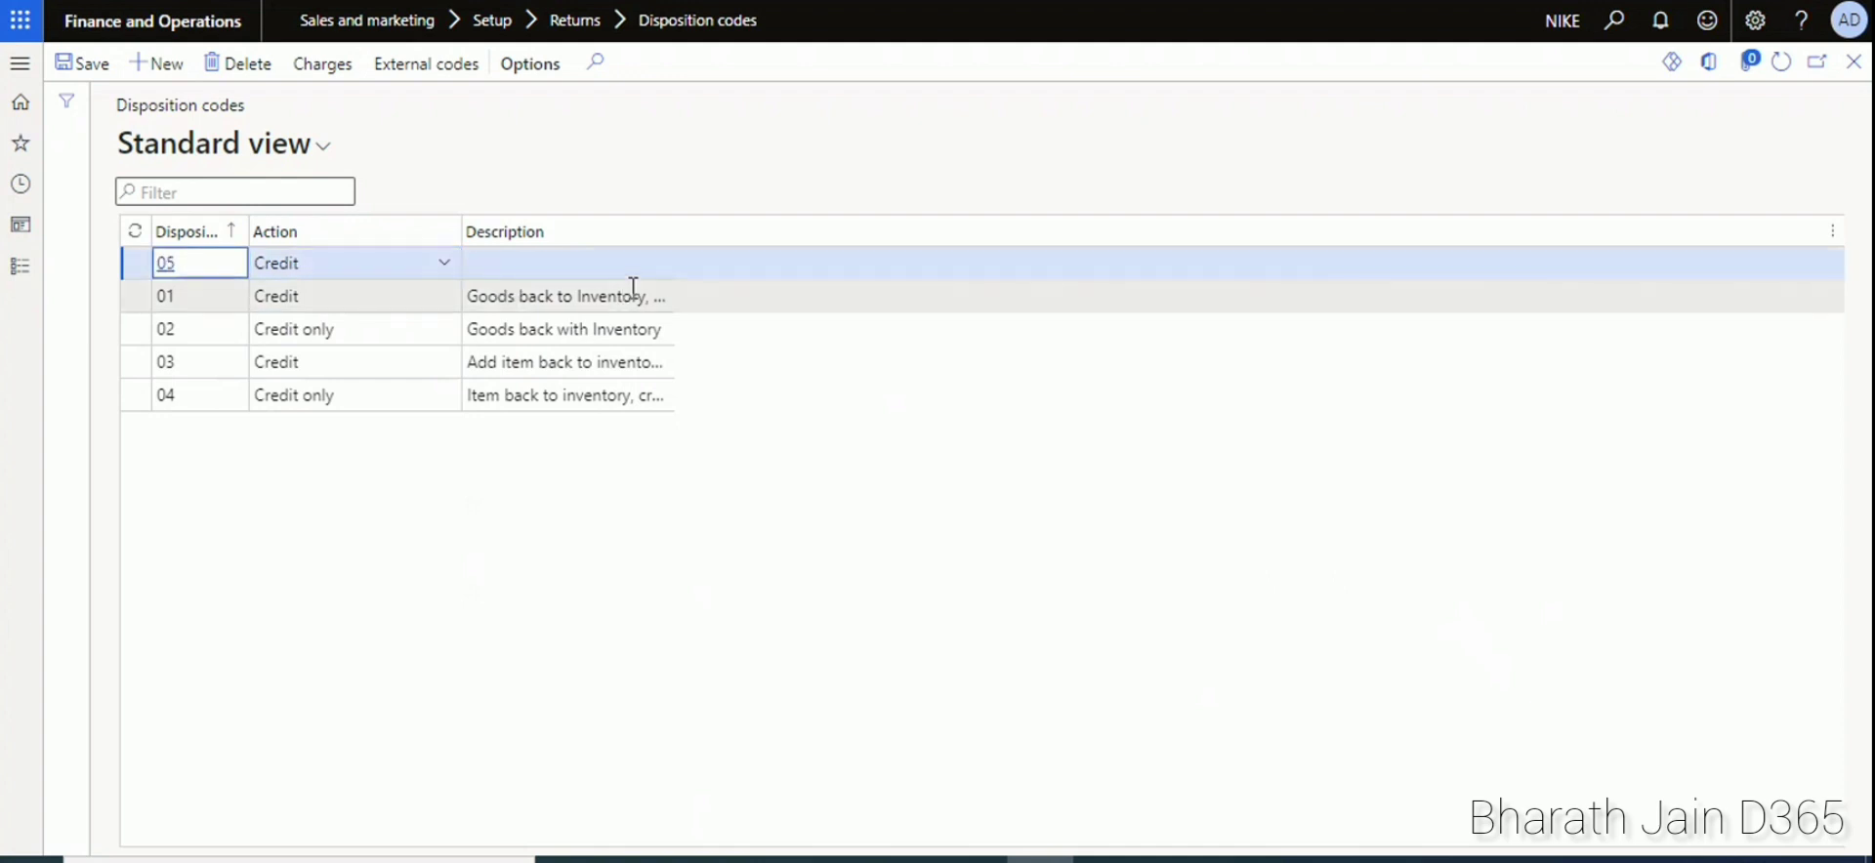
left_click(550, 266)
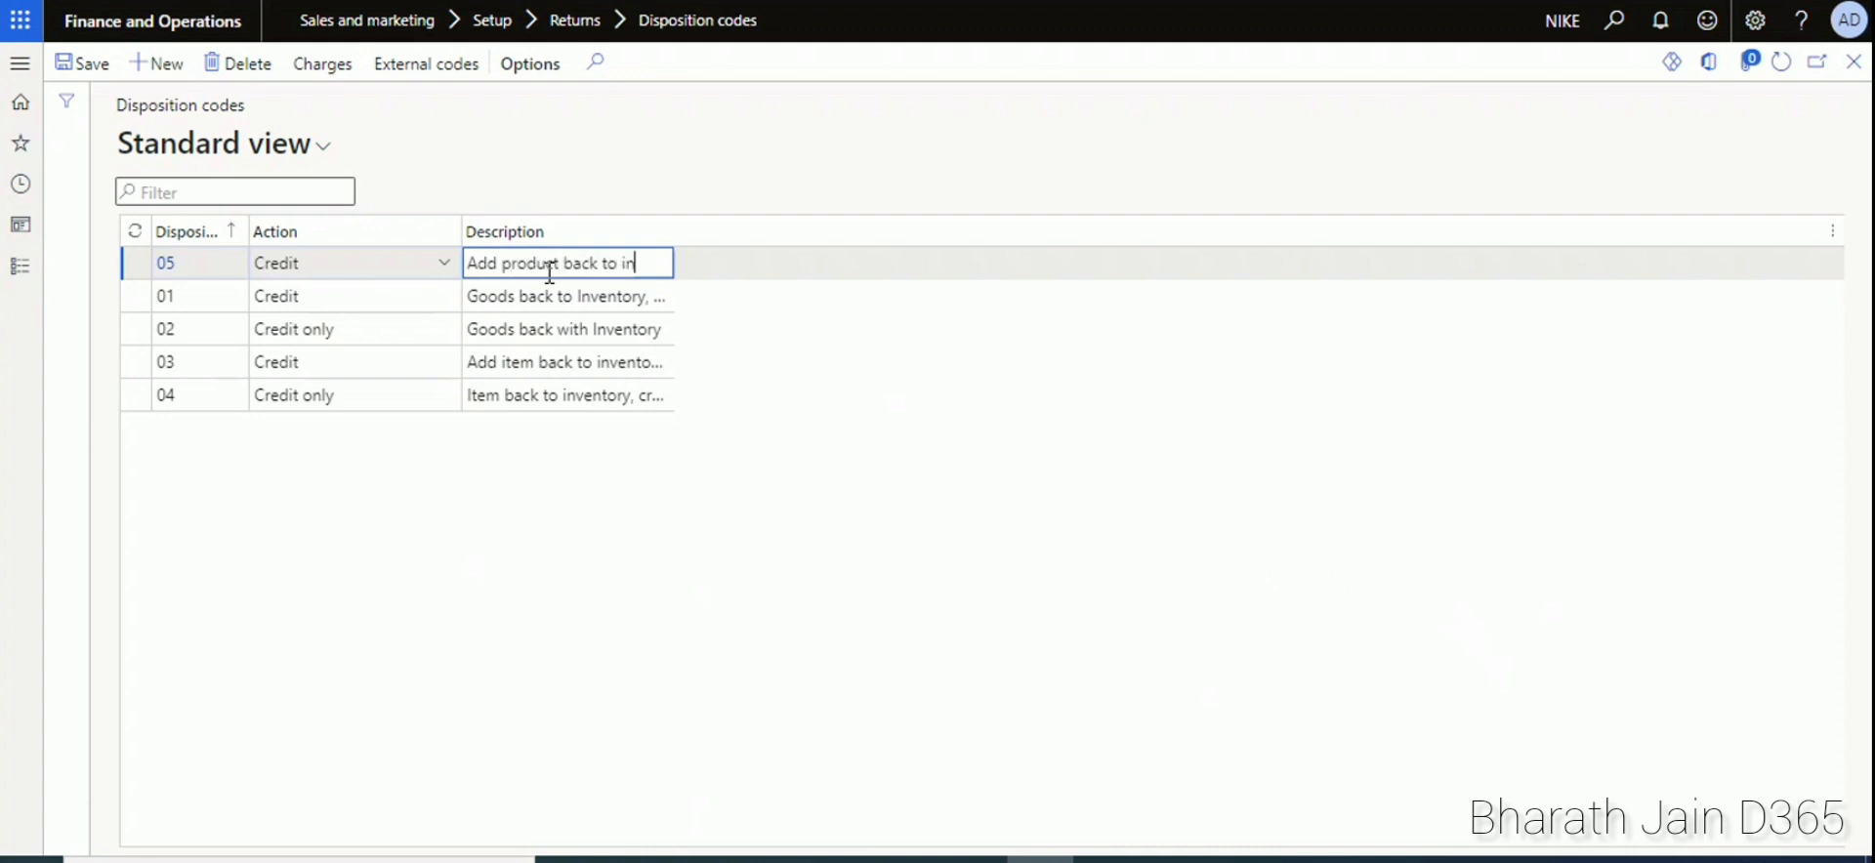
type("Add product back to inventory")
left_click(65, 64)
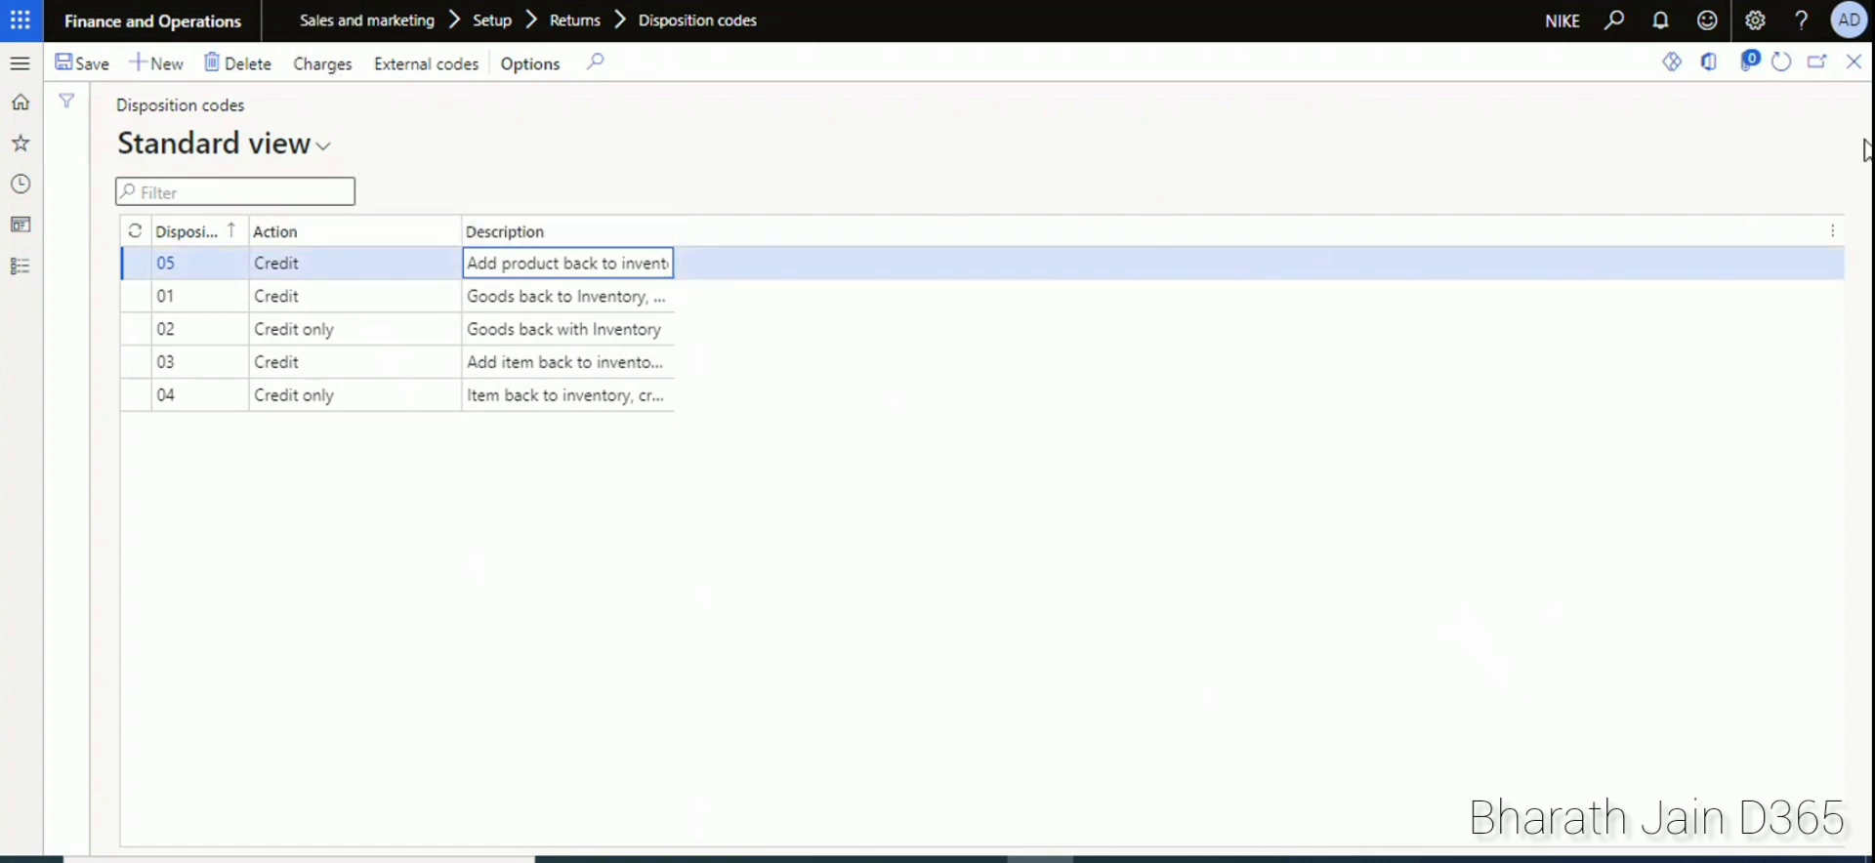
left_click(1852, 63)
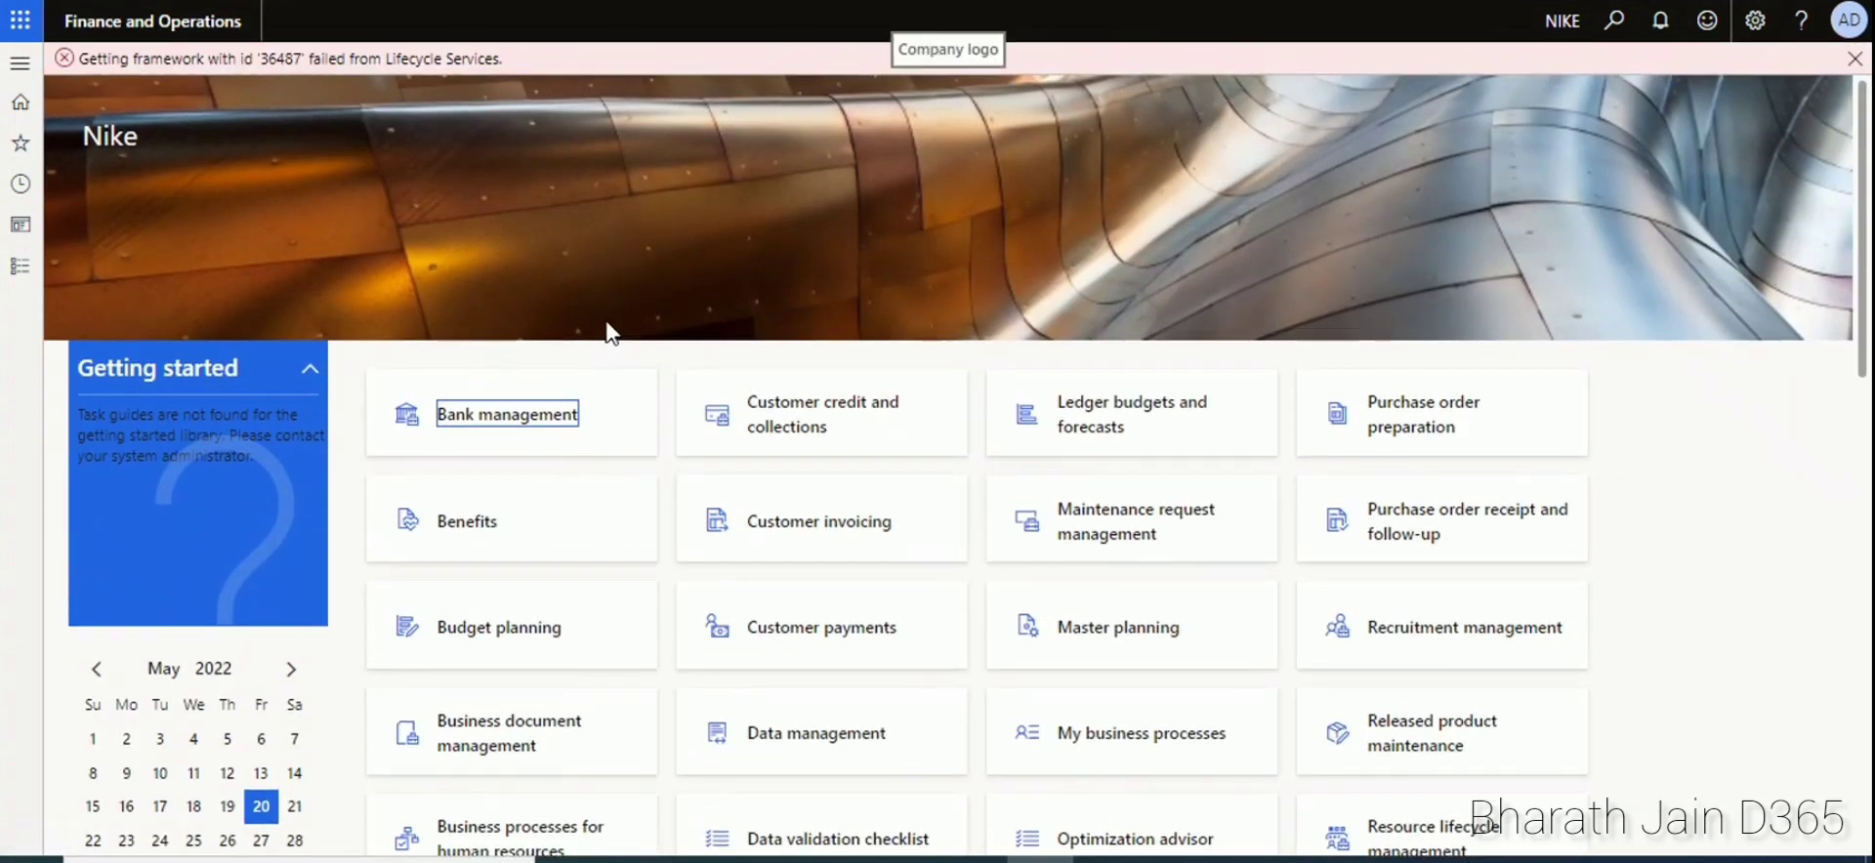
- Dismiss the error banner and go to Sales returns > All return orders
left_click(1854, 59)
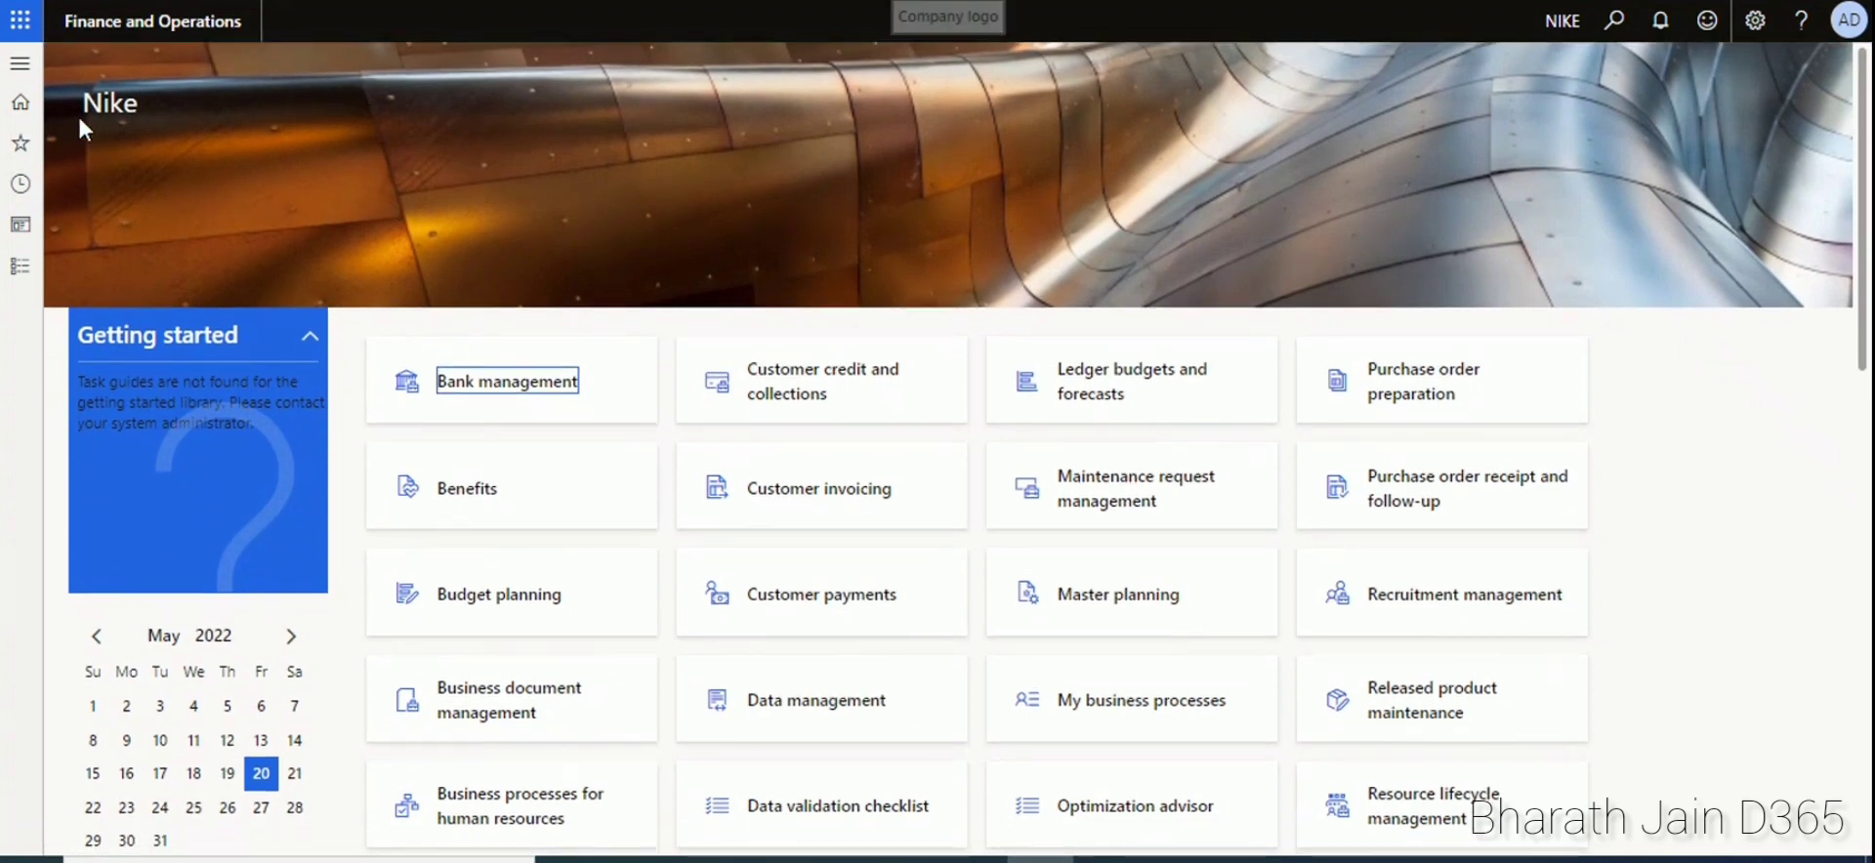
left_click(20, 64)
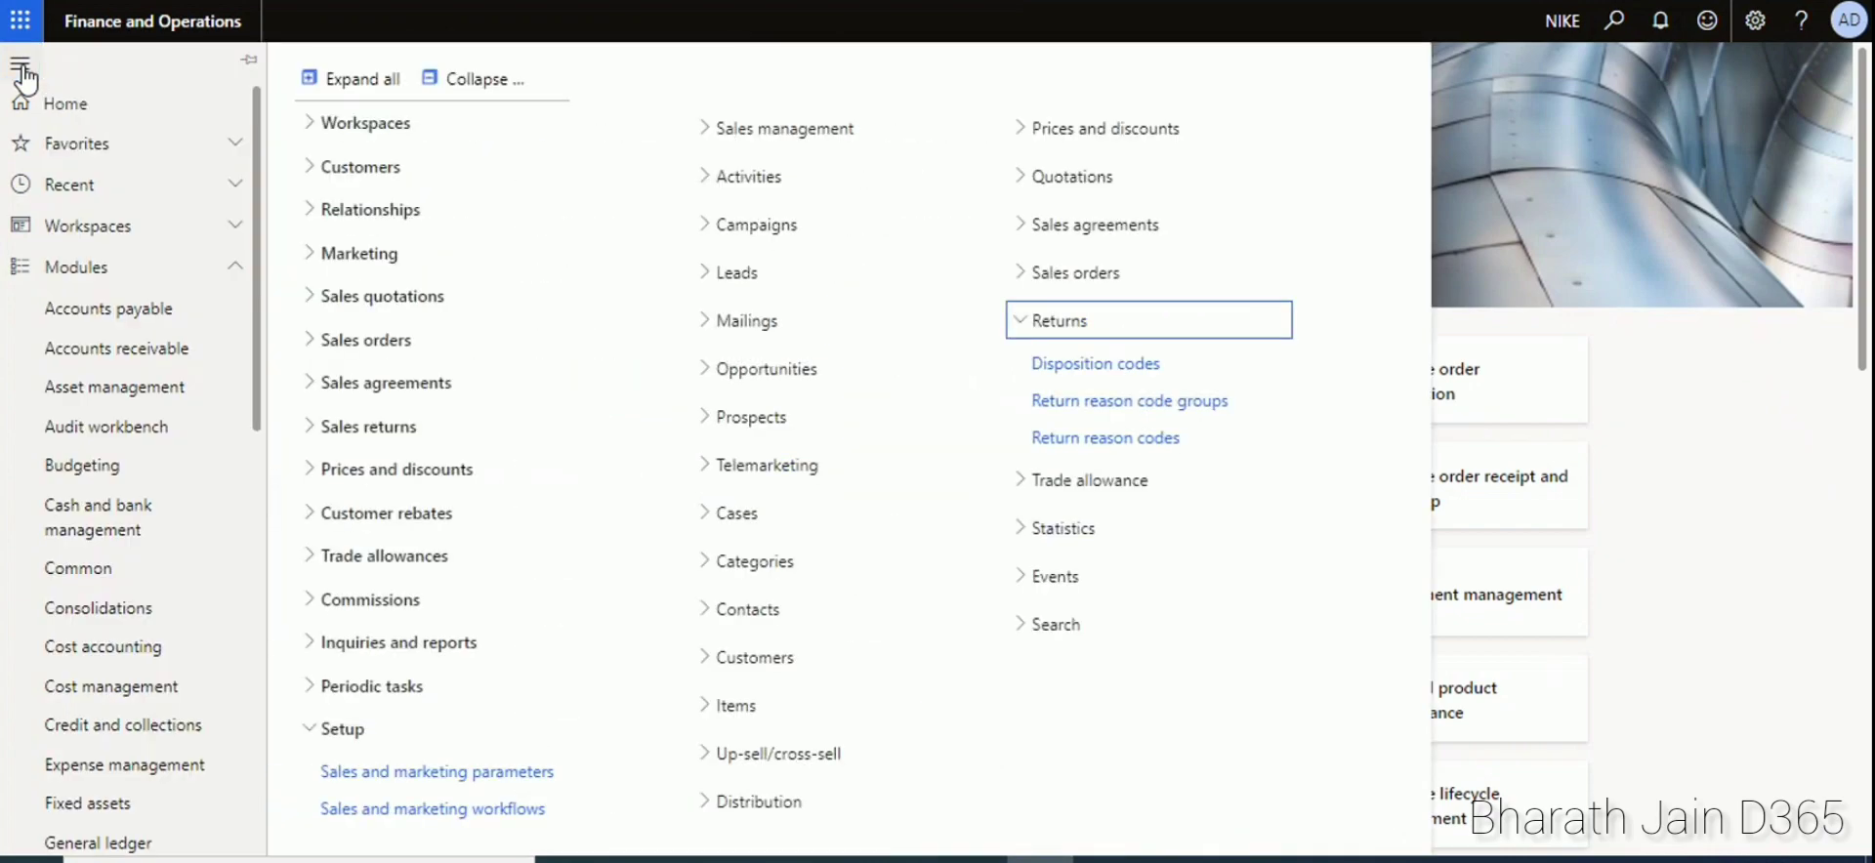
left_click(464, 78)
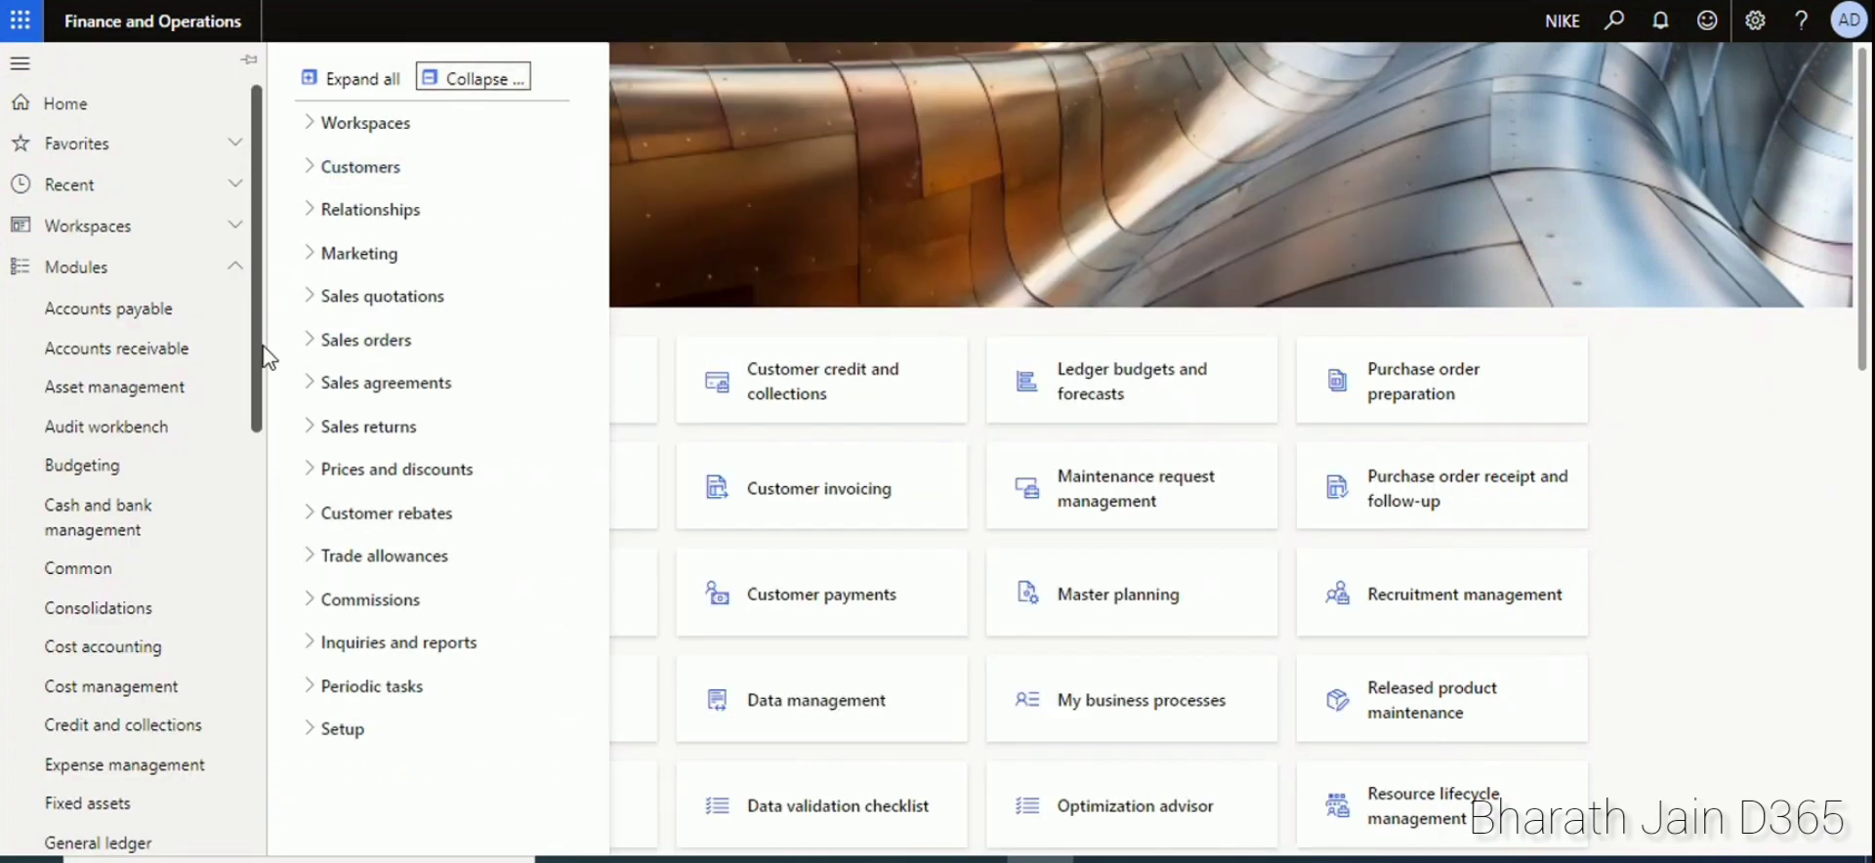
left_click_drag(263, 353, 259, 782)
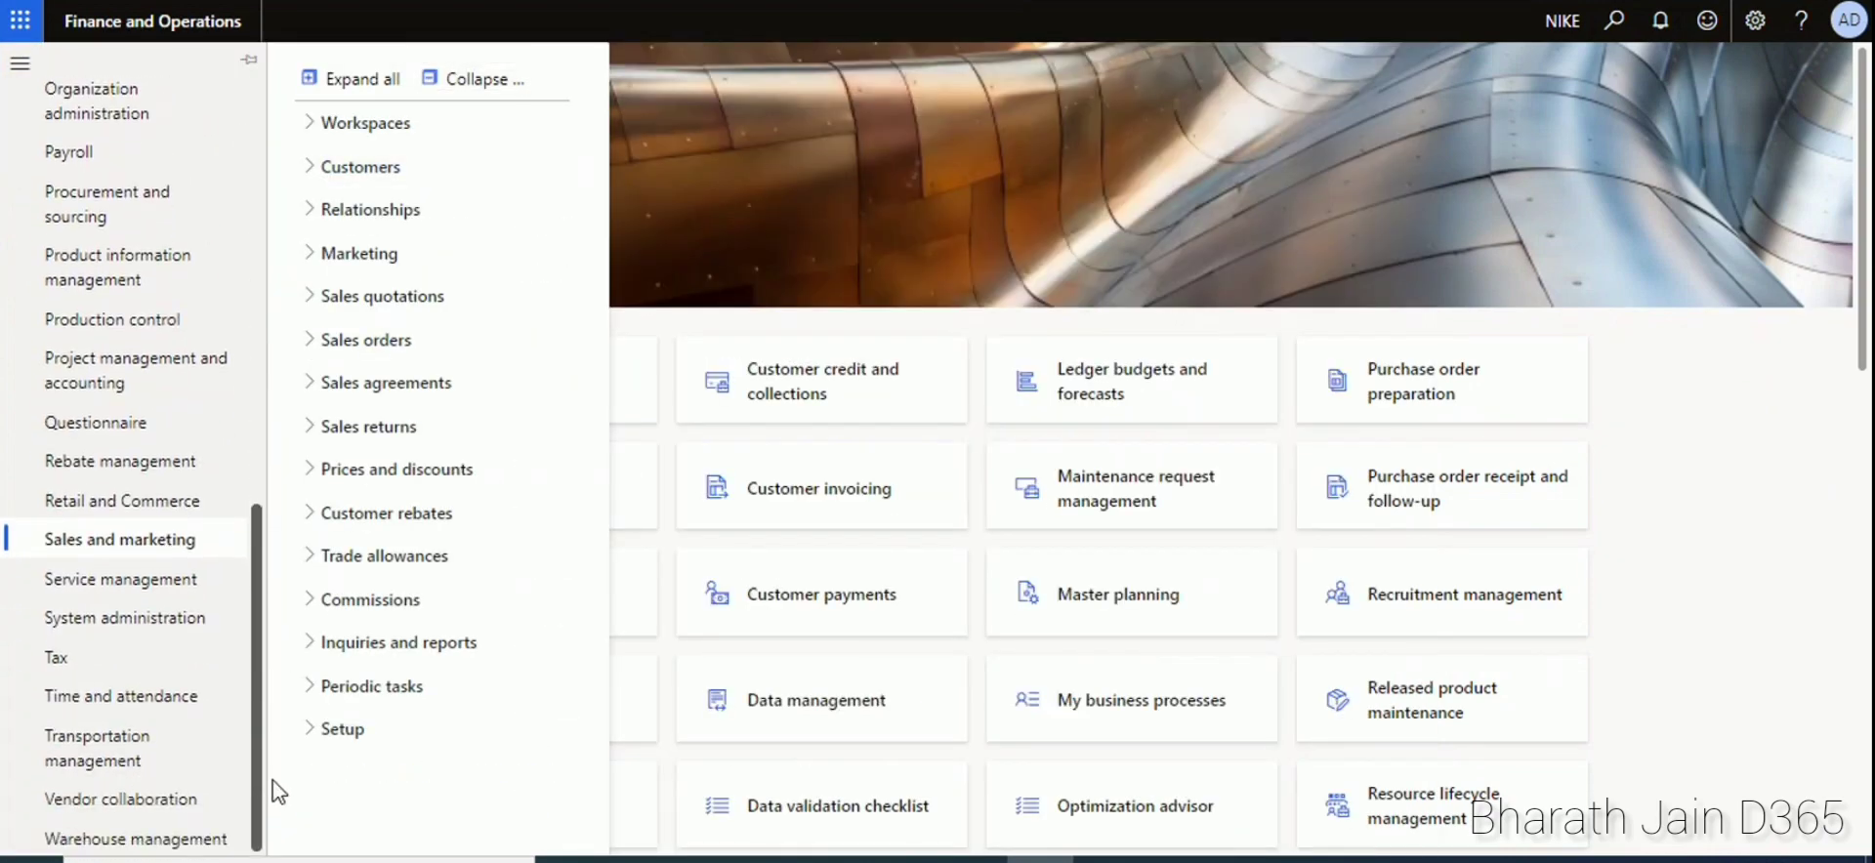
left_click(308, 432)
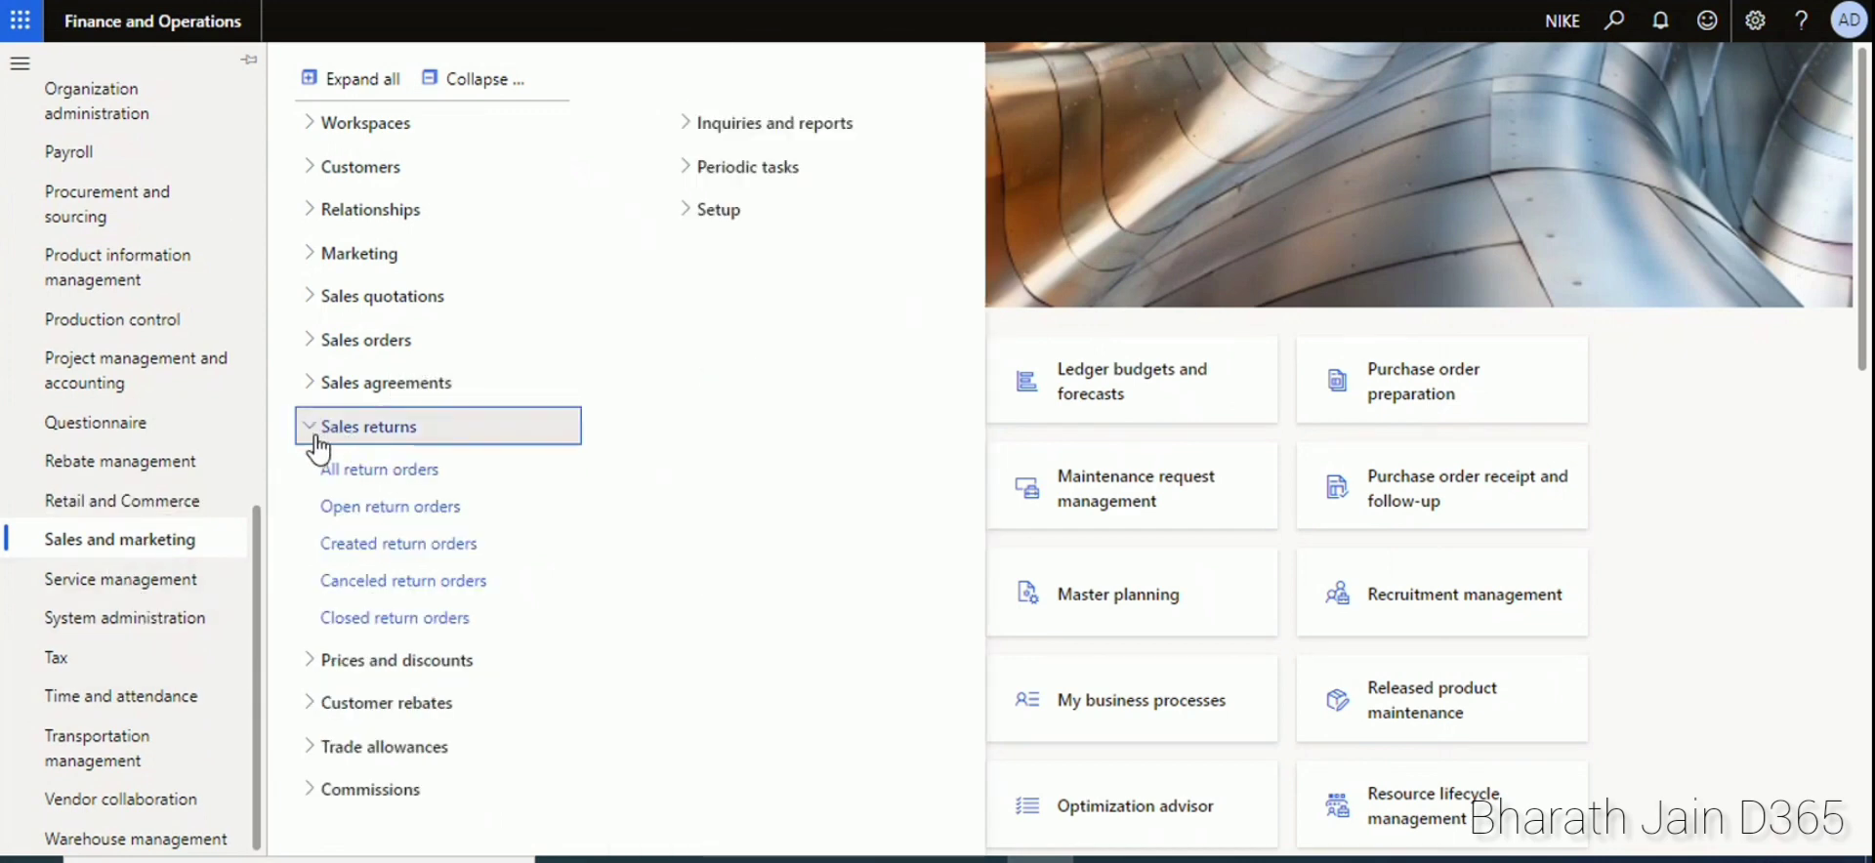
left_click(361, 477)
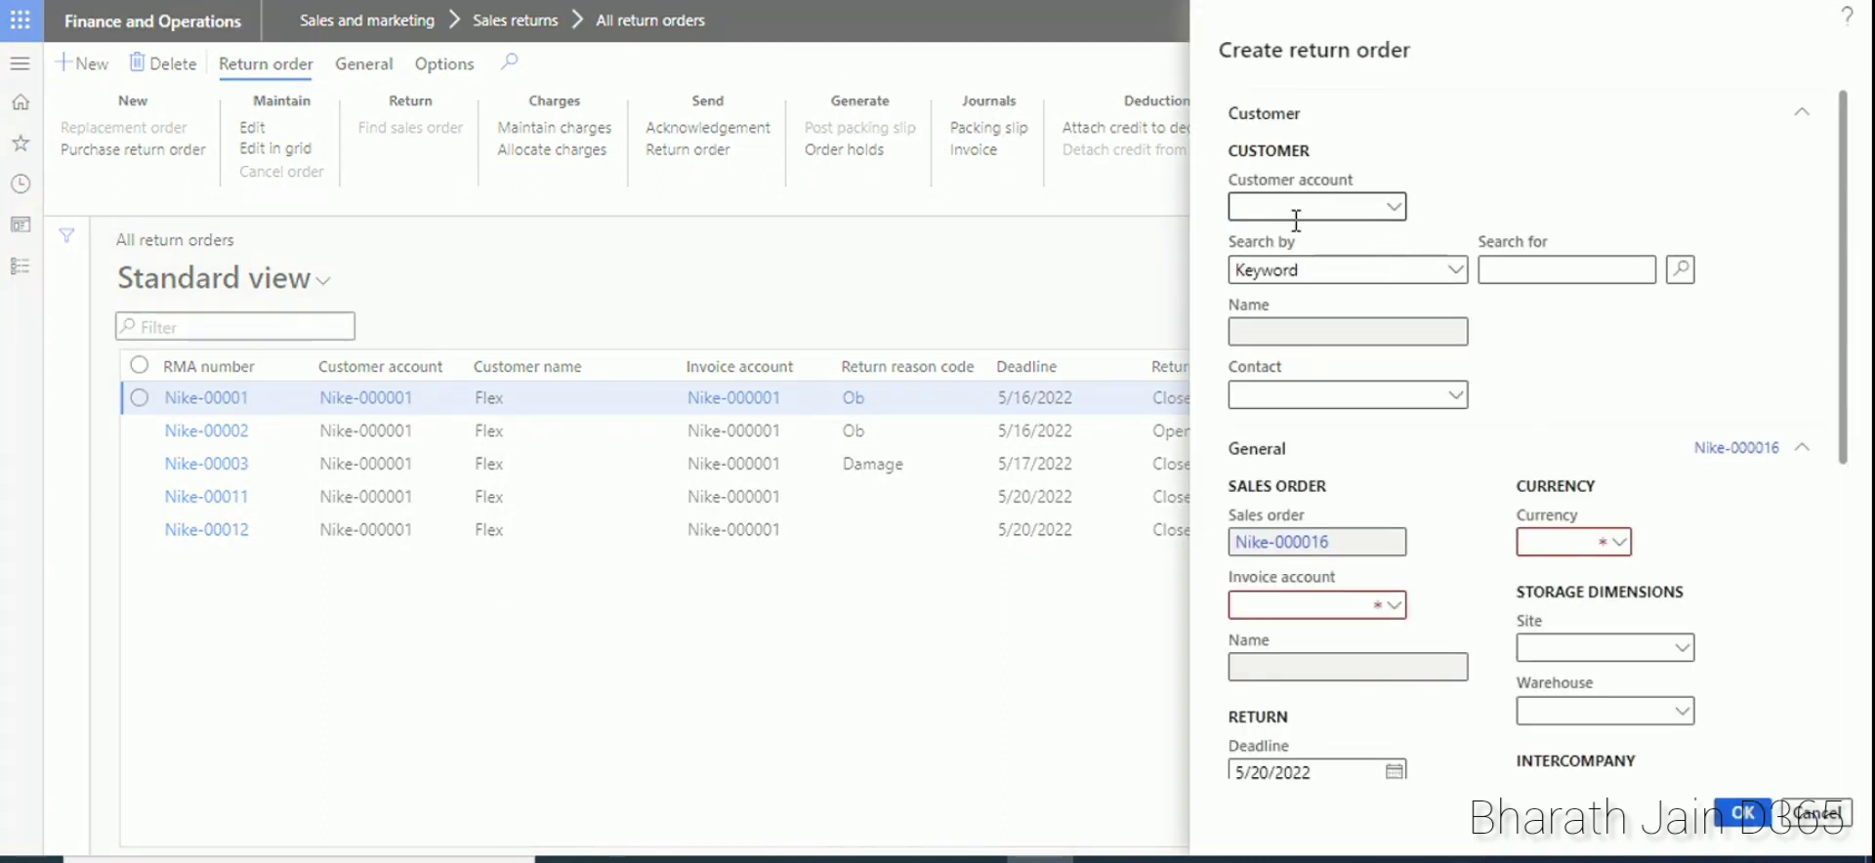
- Pick the only customer account, set language en-au (English (Australia)), and create the return order
left_click(1295, 221)
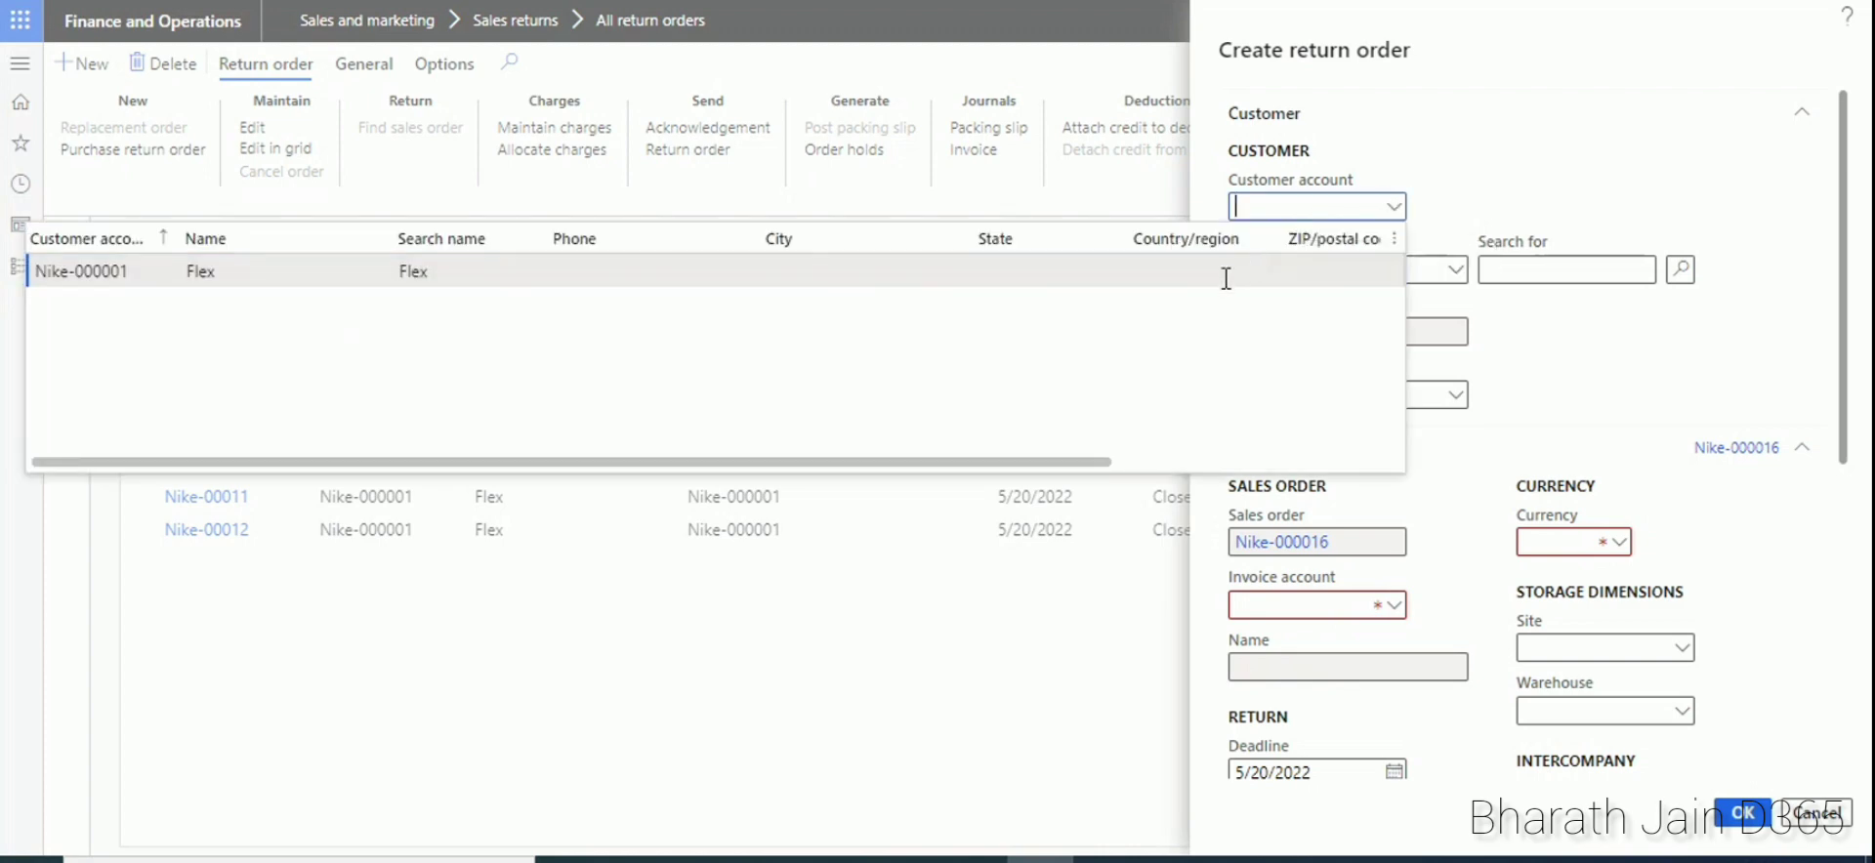
left_click(1225, 278)
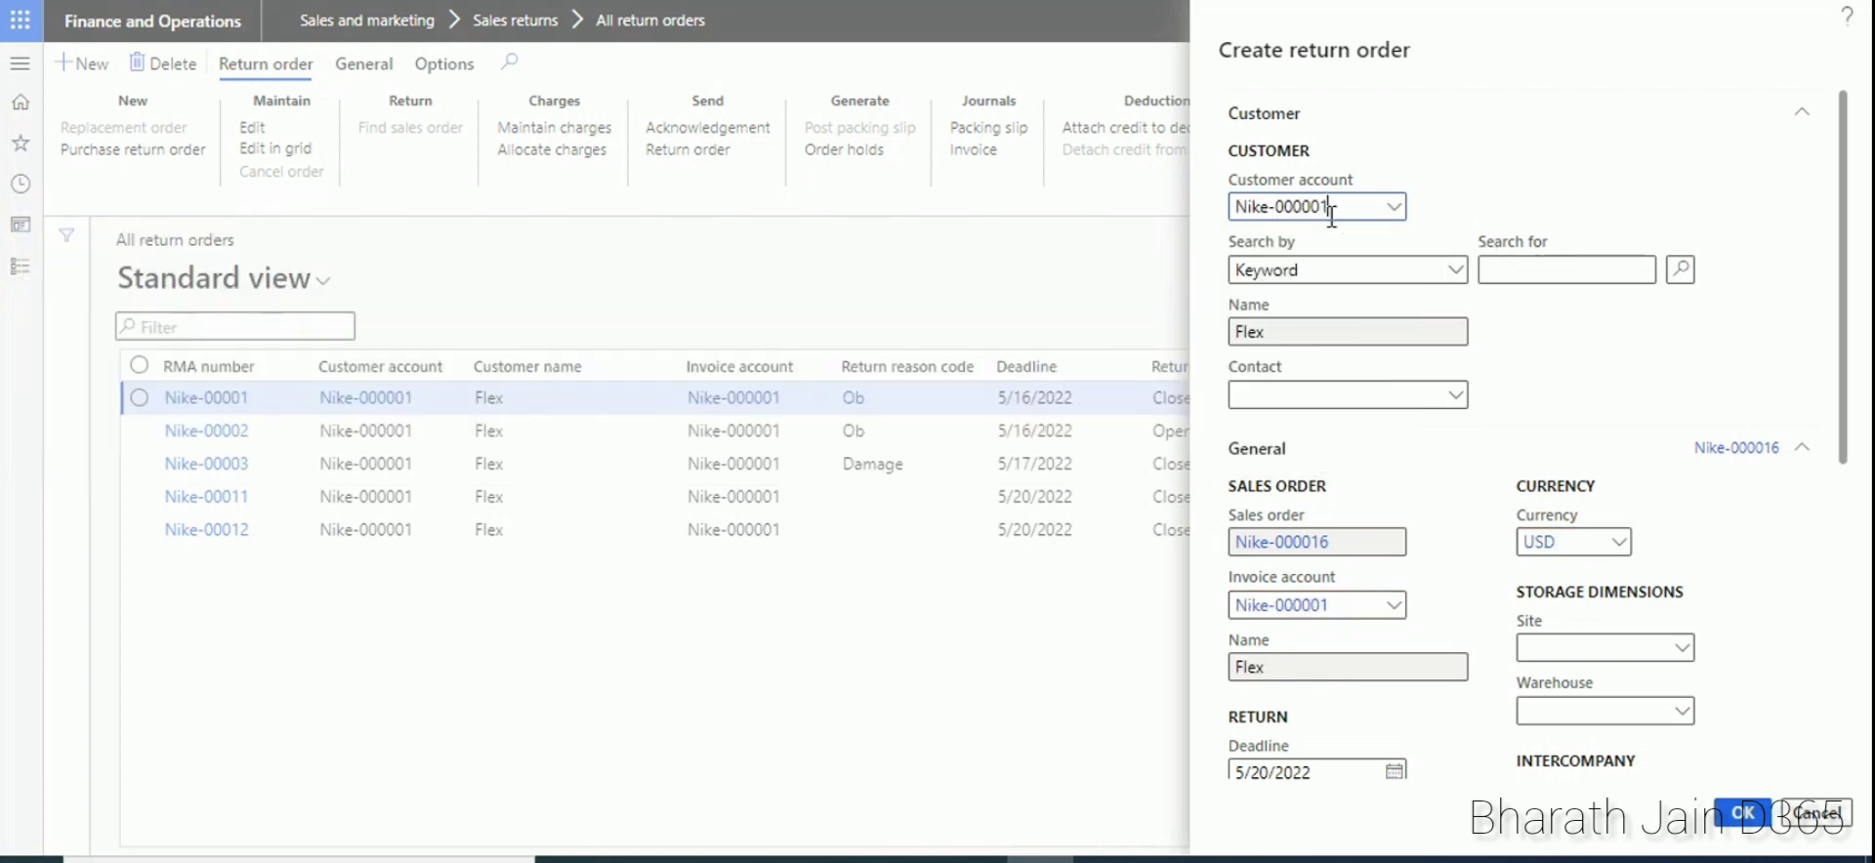
scroll(1848, 439, "down", 5)
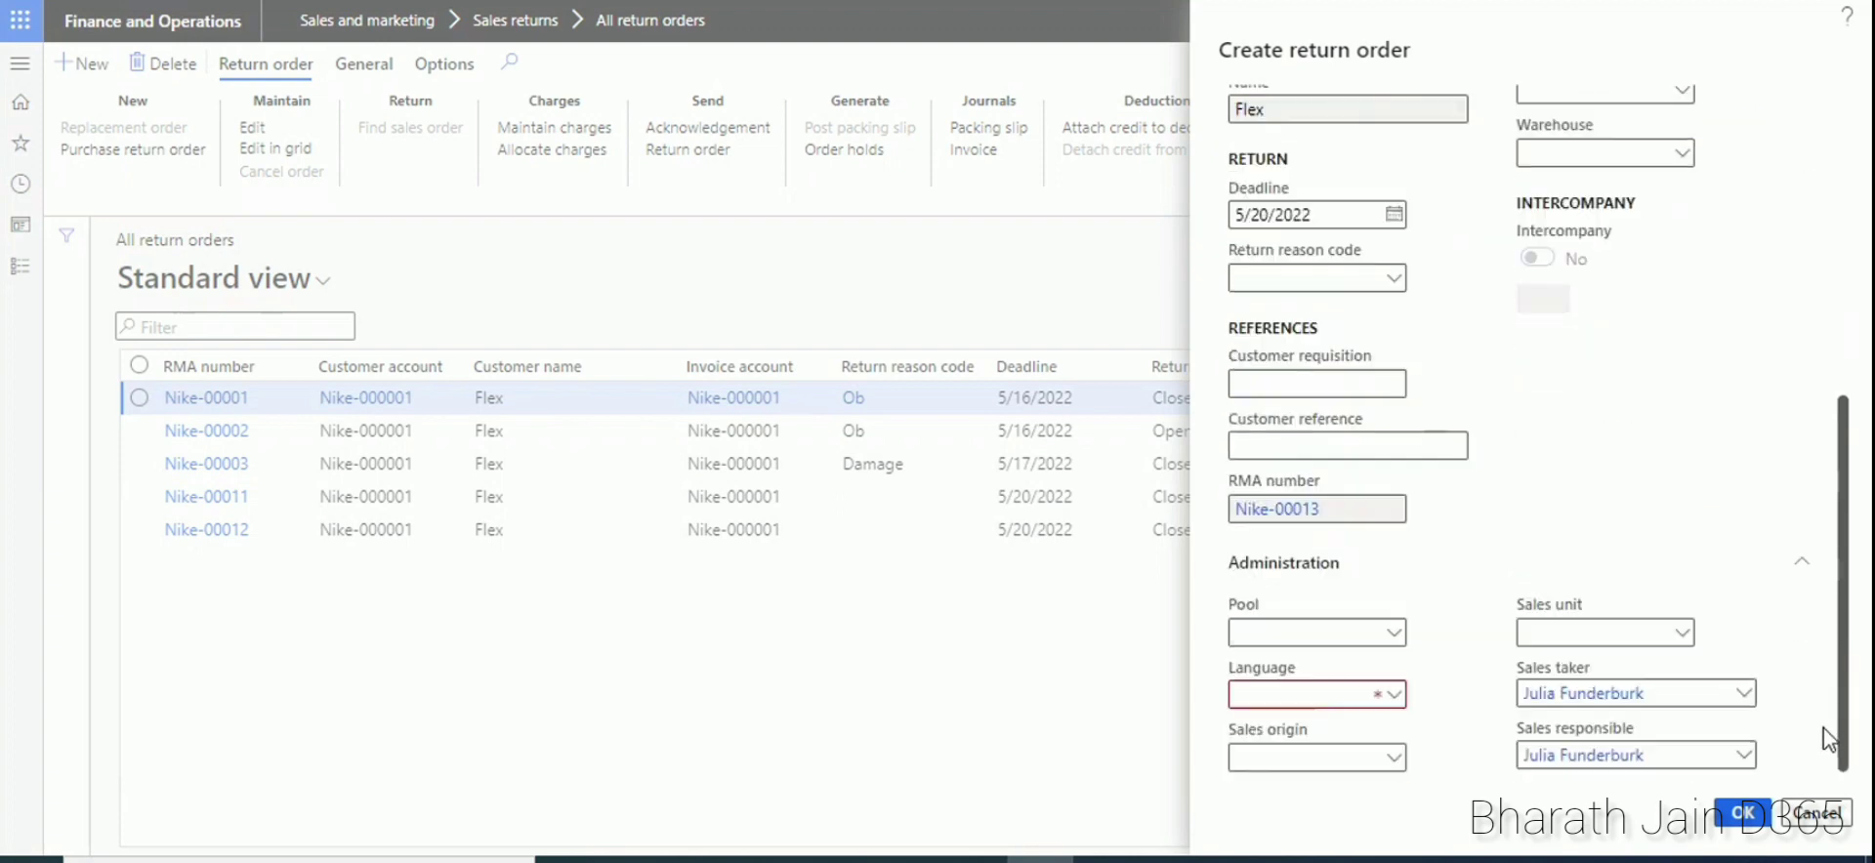
left_click(1302, 703)
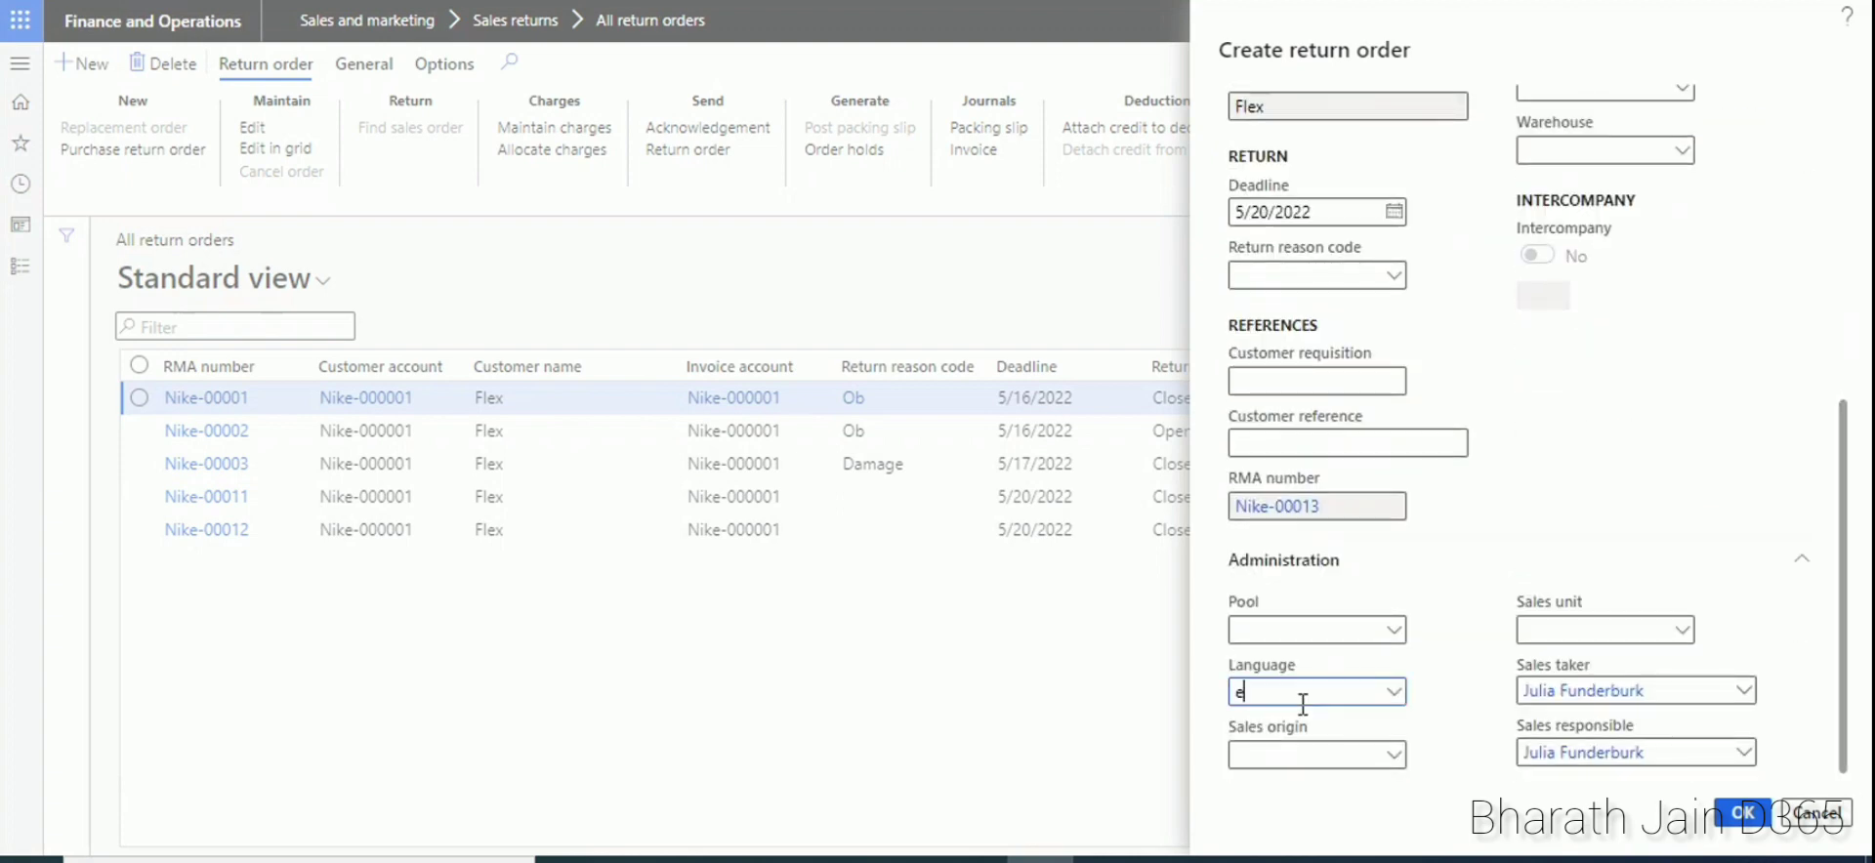
type("en")
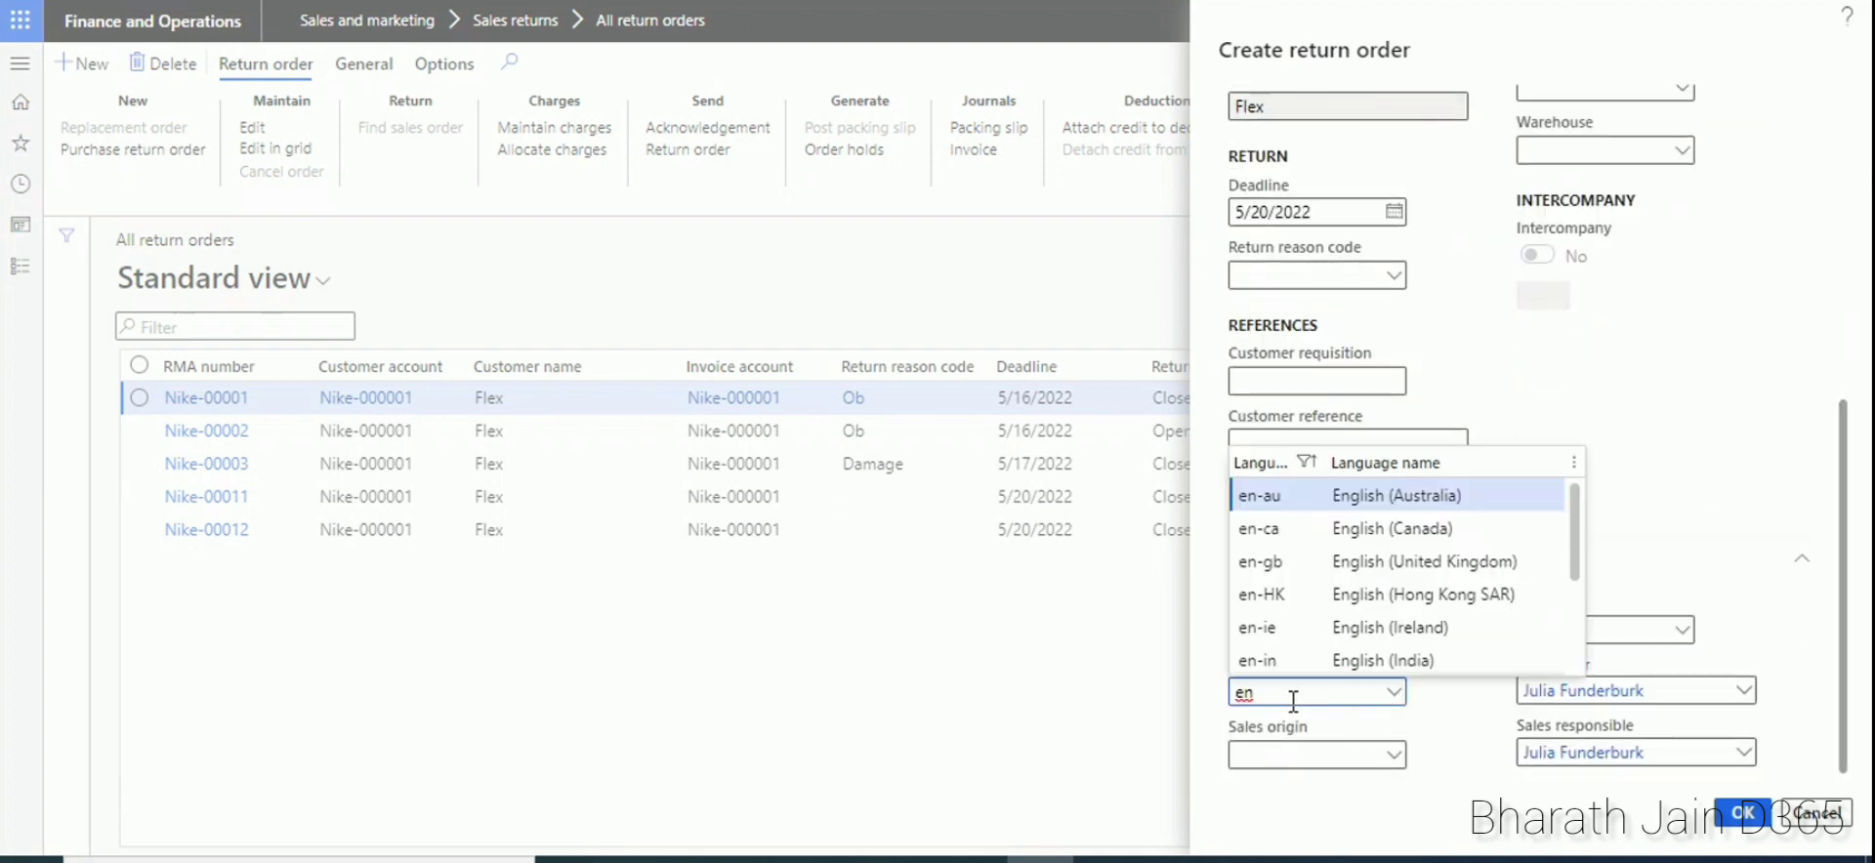
left_click(1410, 496)
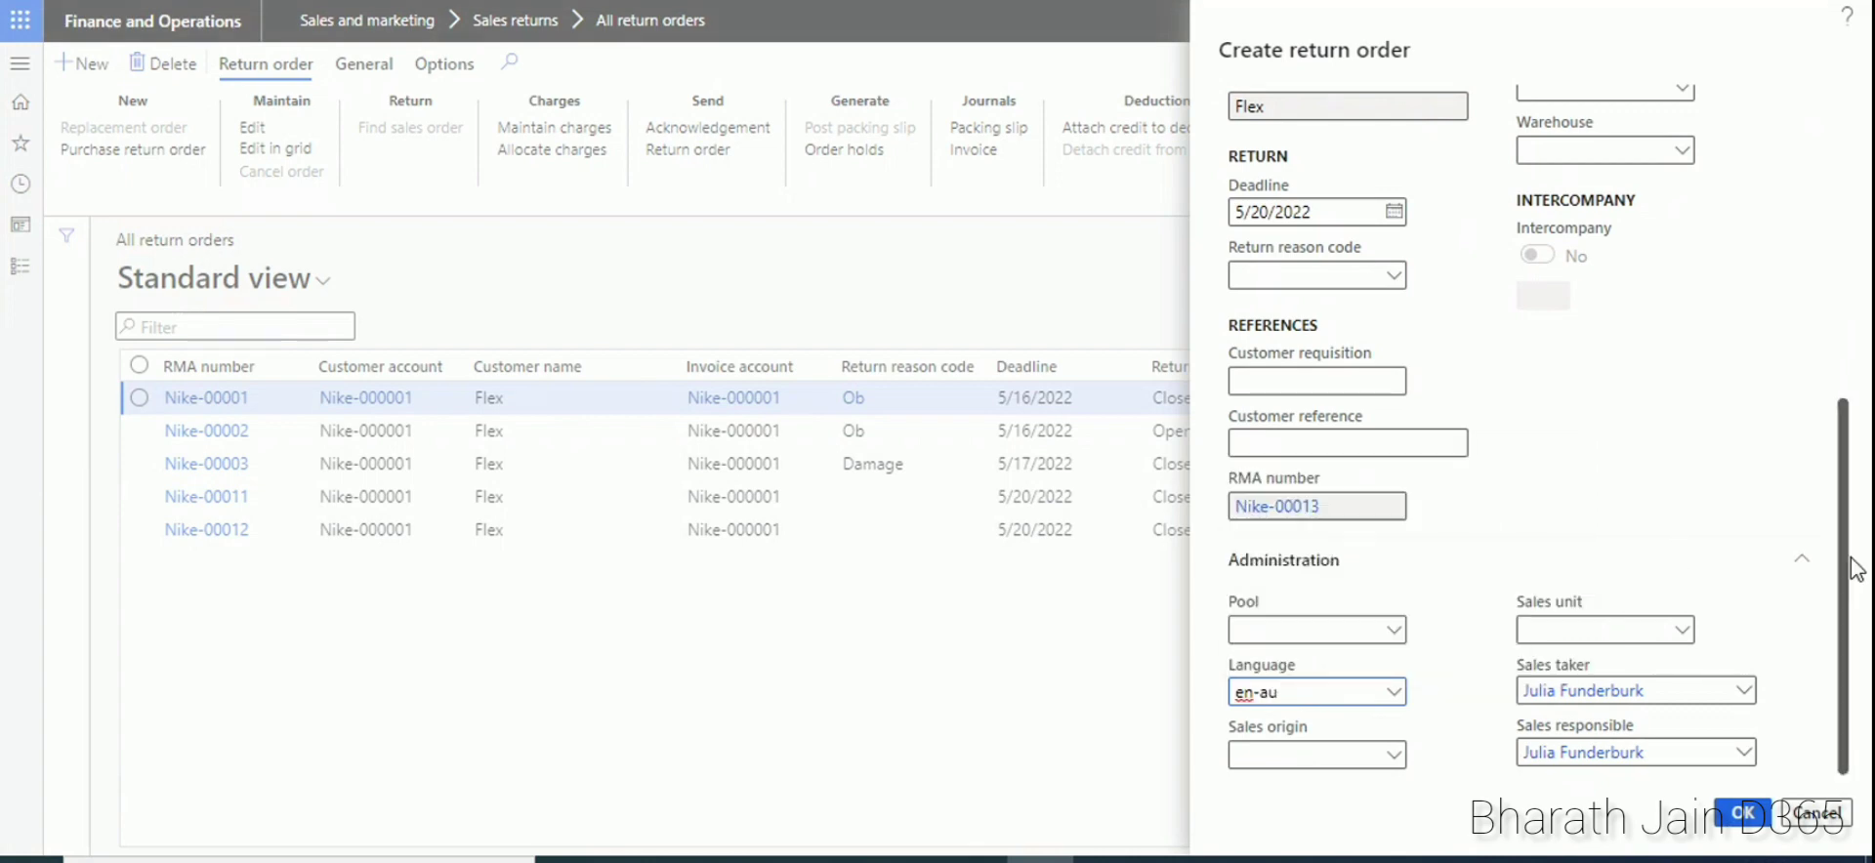
scroll(1658, 391, "up", 4)
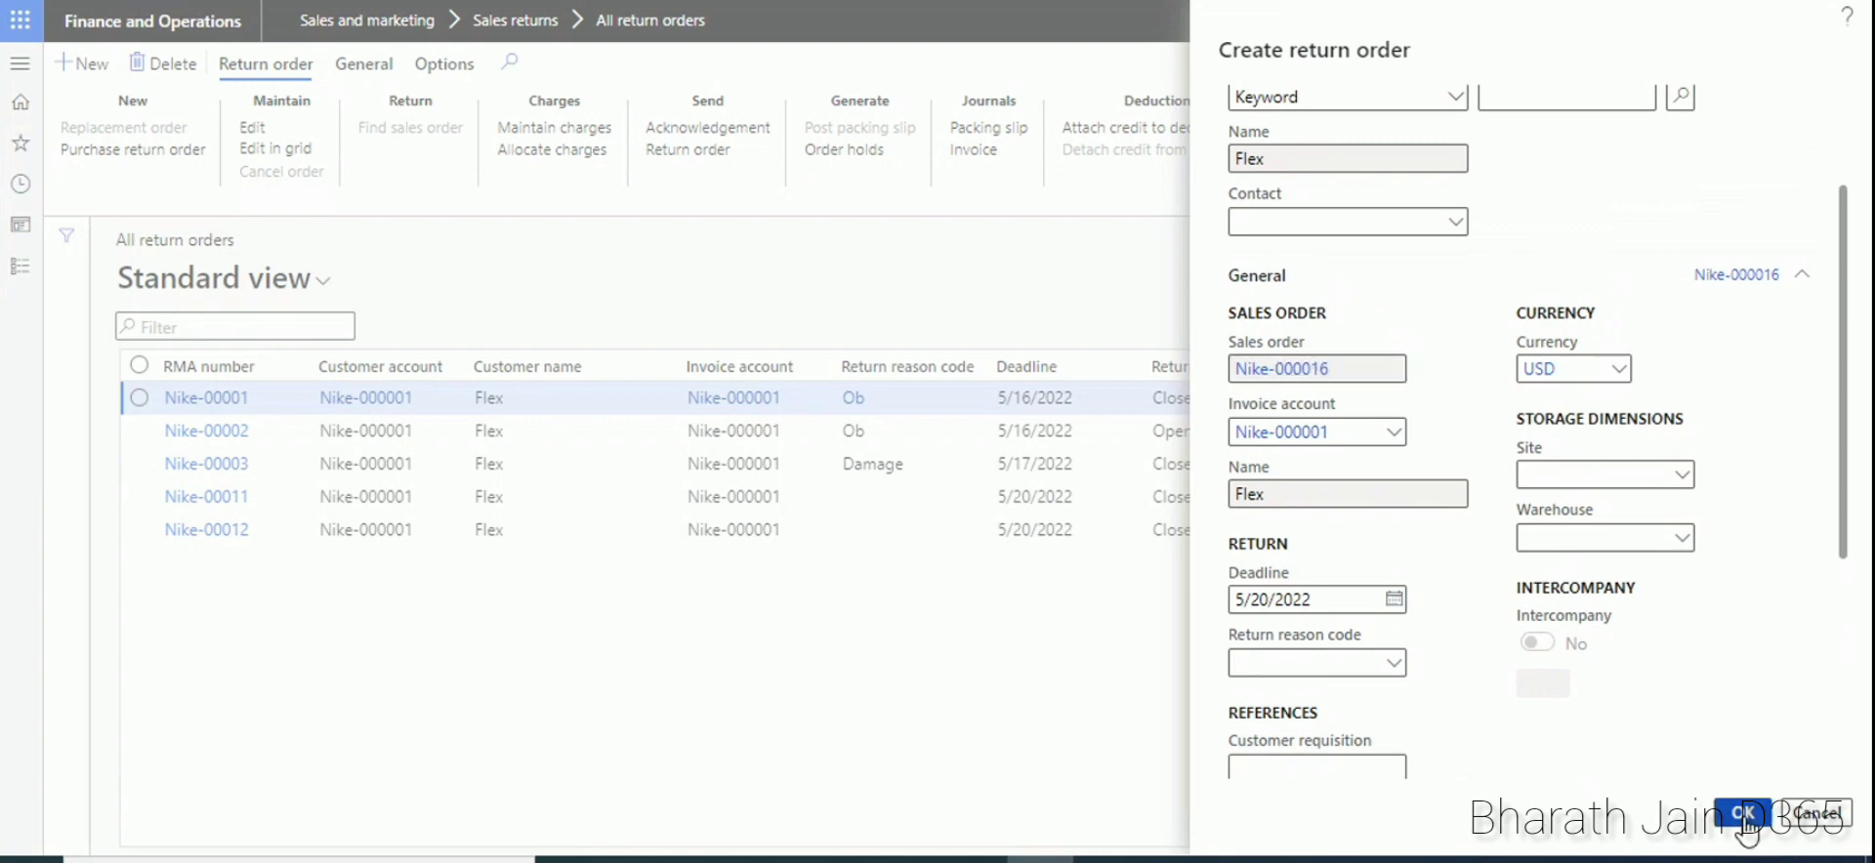
key("Return")
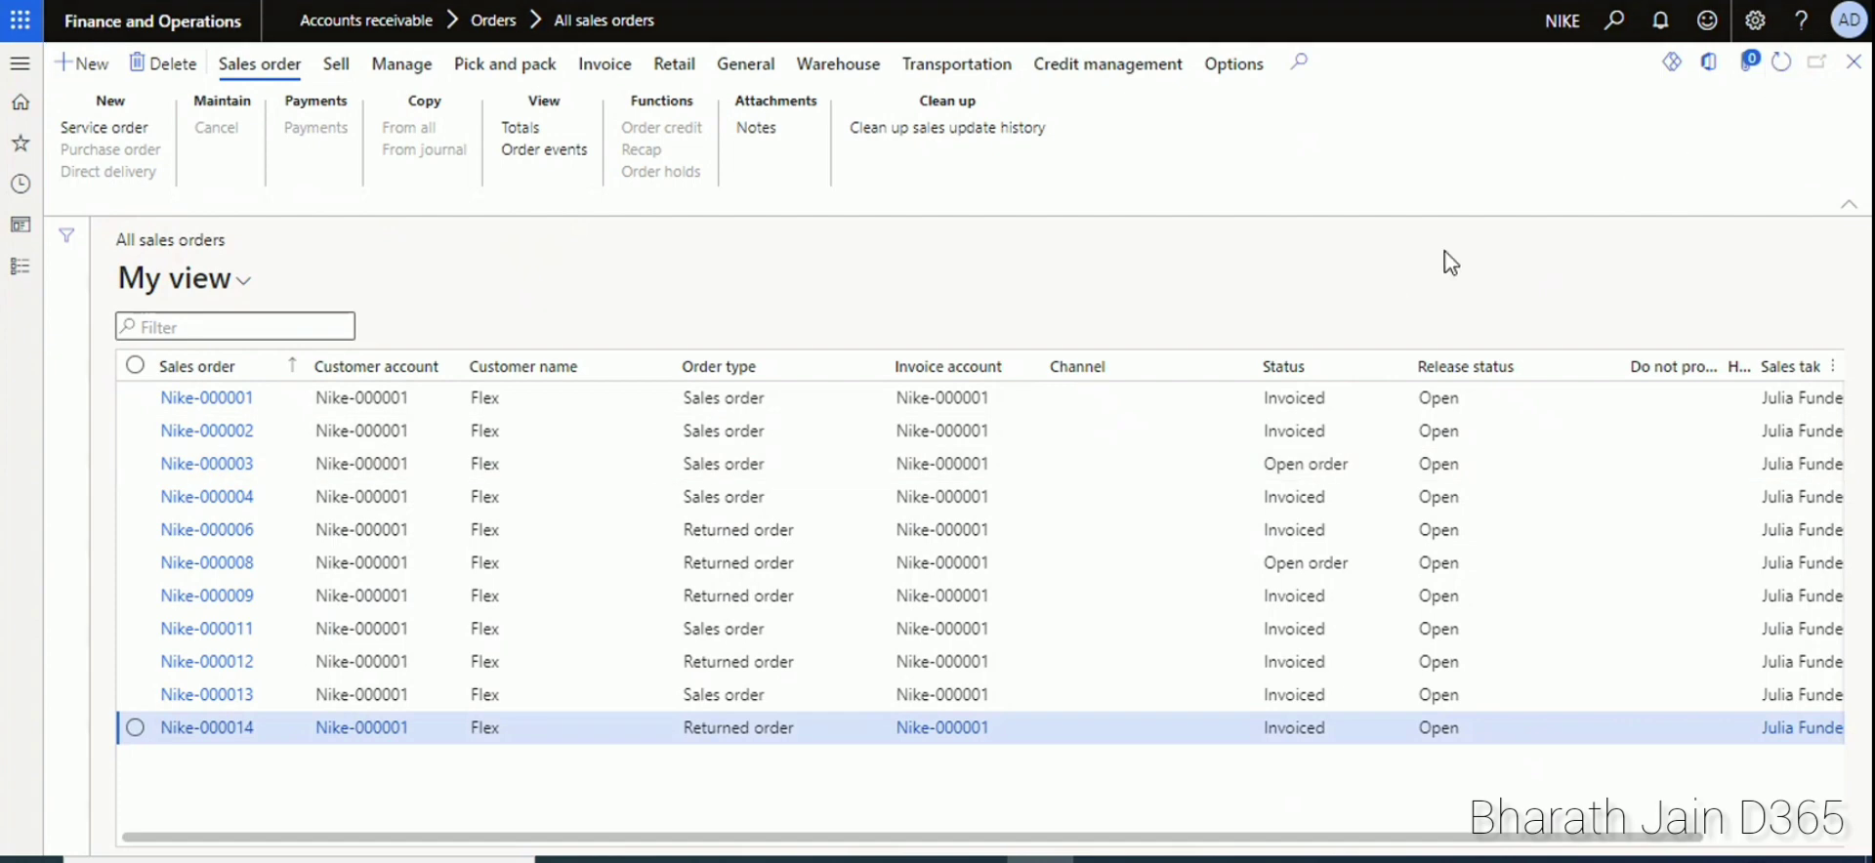
key("shift+F5")
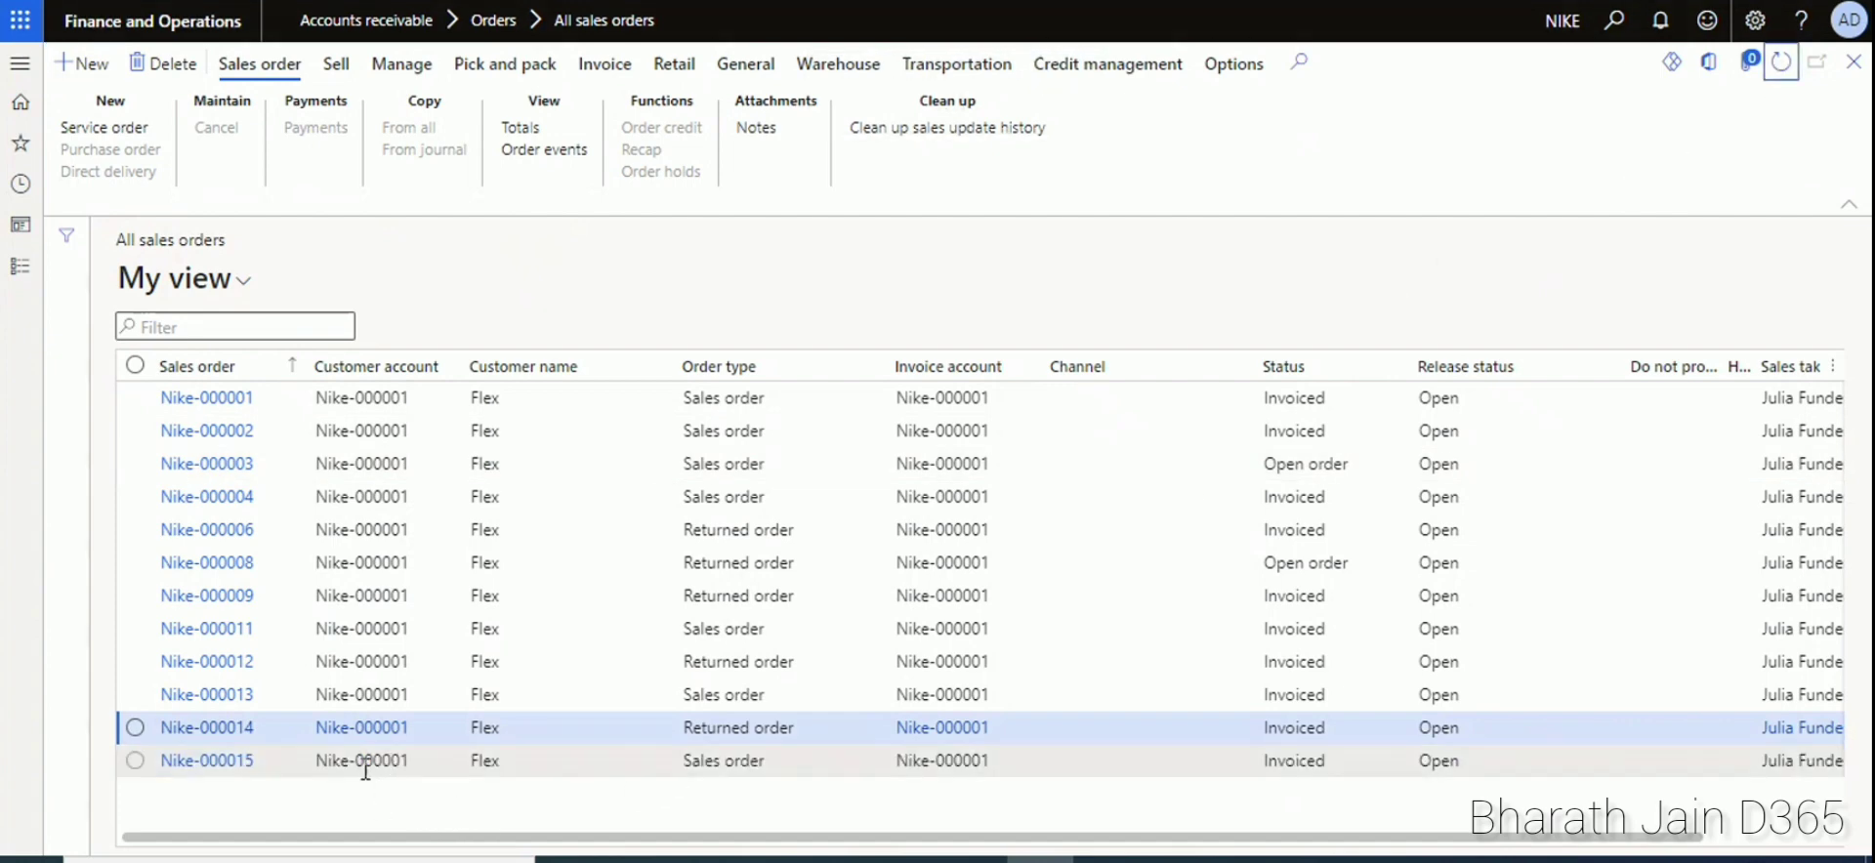
left_click(136, 760)
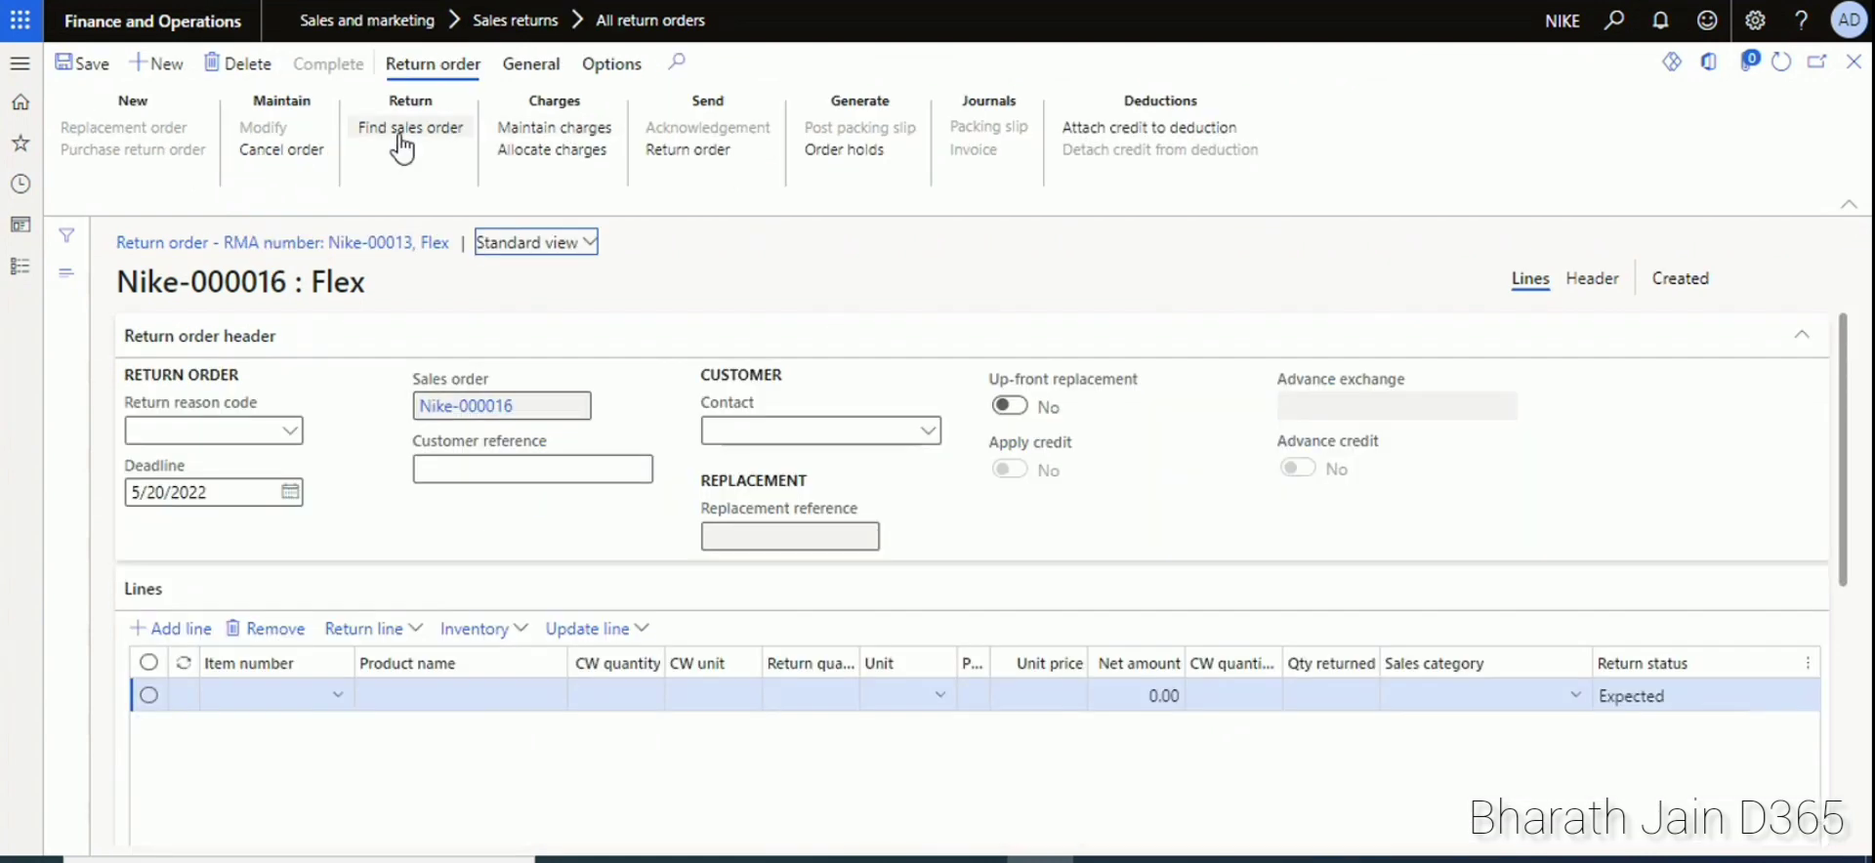
- Add the Nike002 Shoe line from invoice Nike-000015 to the return order at quantity -1.00
left_click(400, 147)
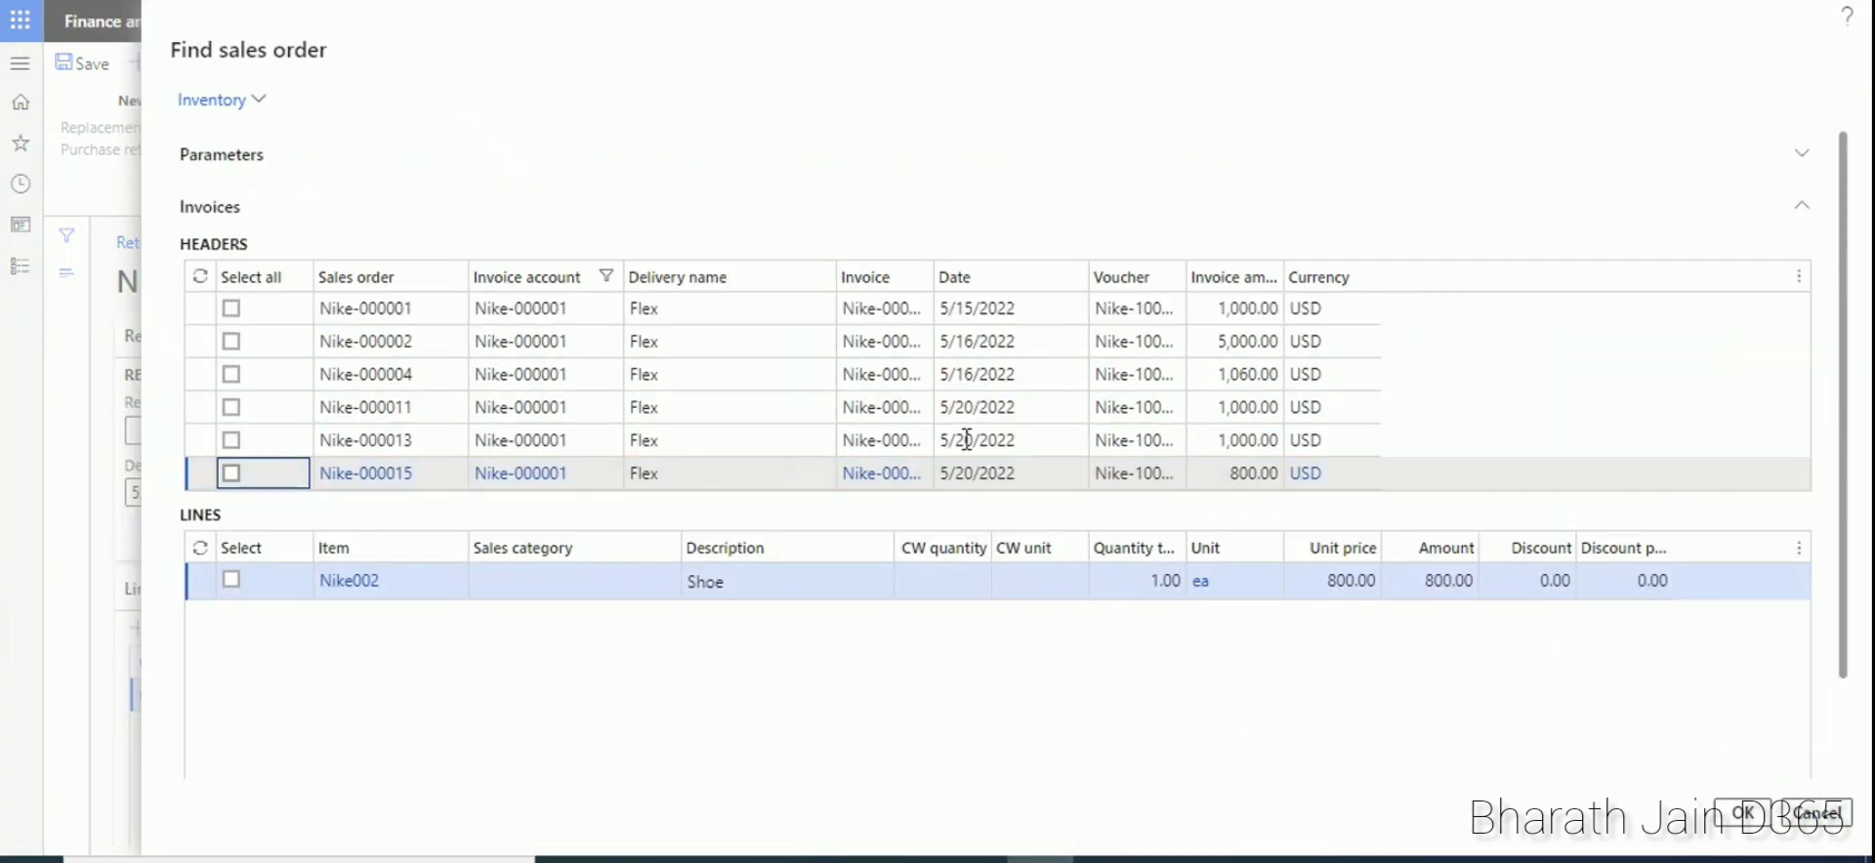
left_click_drag(1846, 310, 1849, 361)
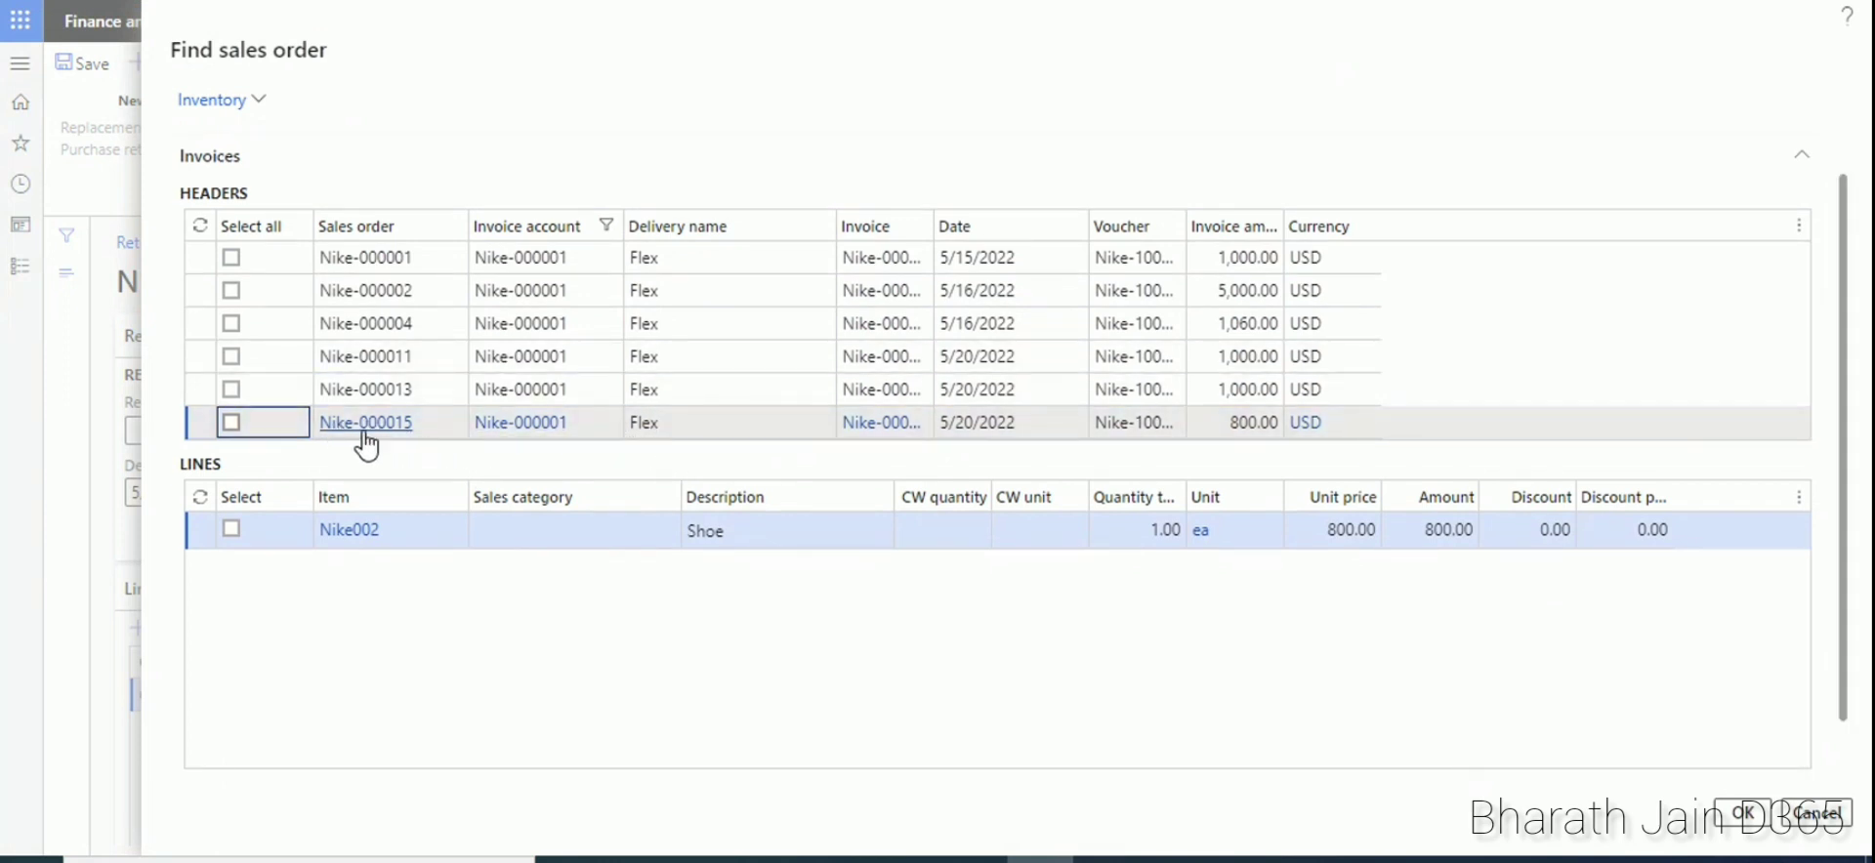
mouse_move(372, 431)
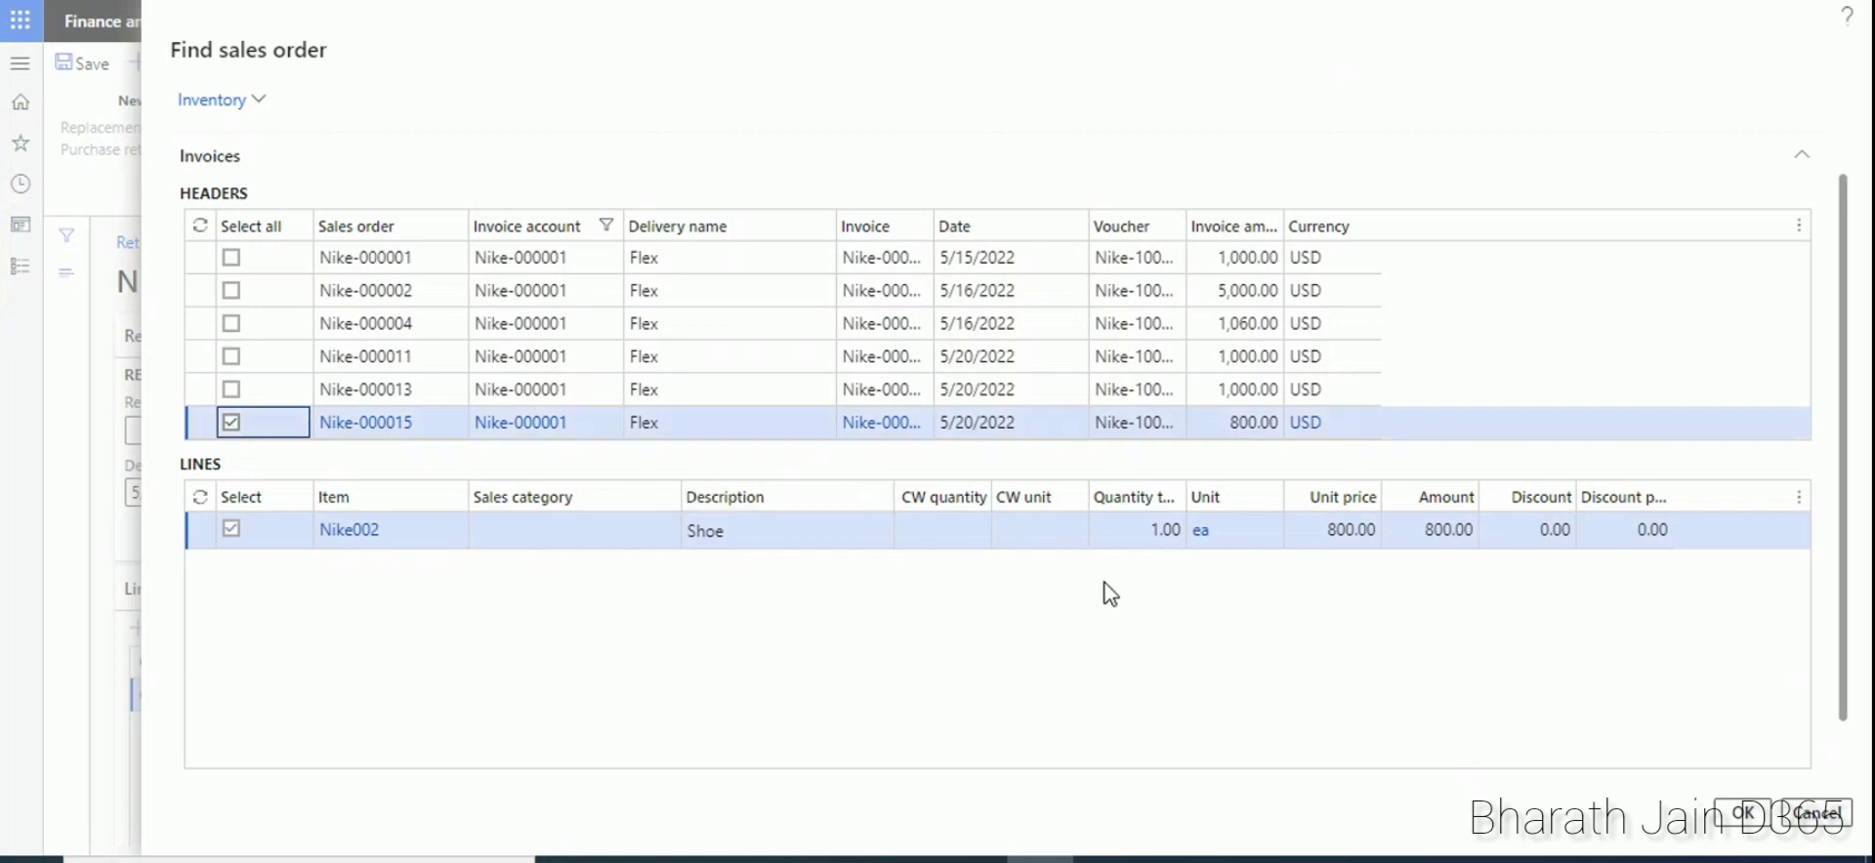
left_click(1366, 534)
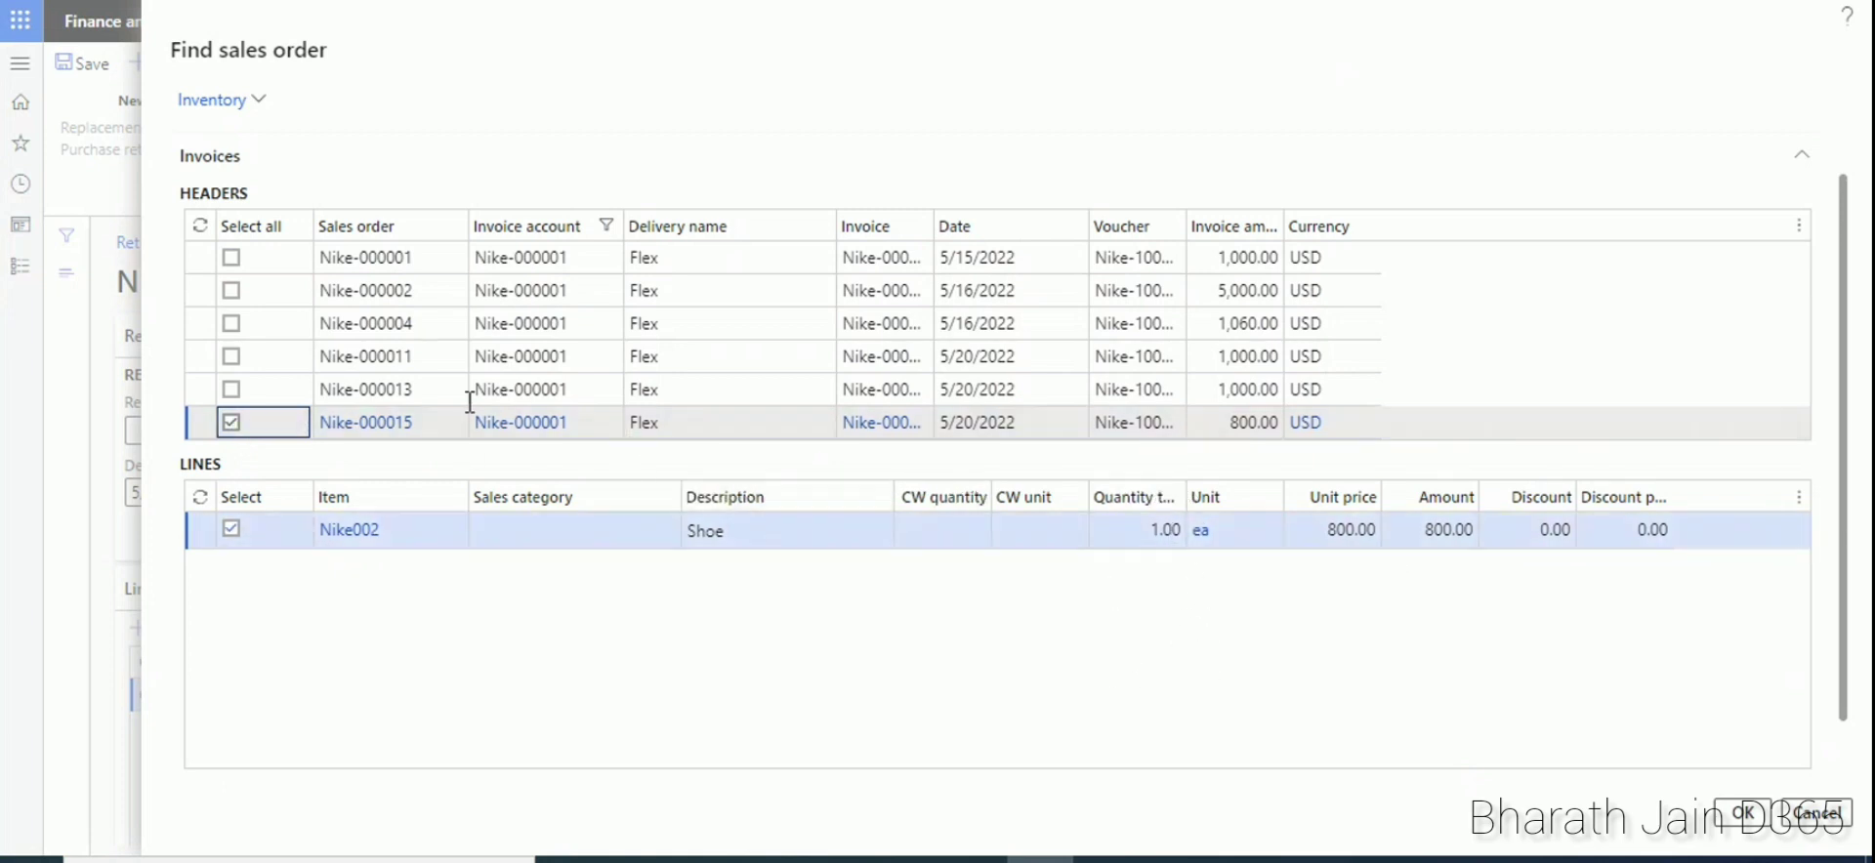
left_click(514, 426)
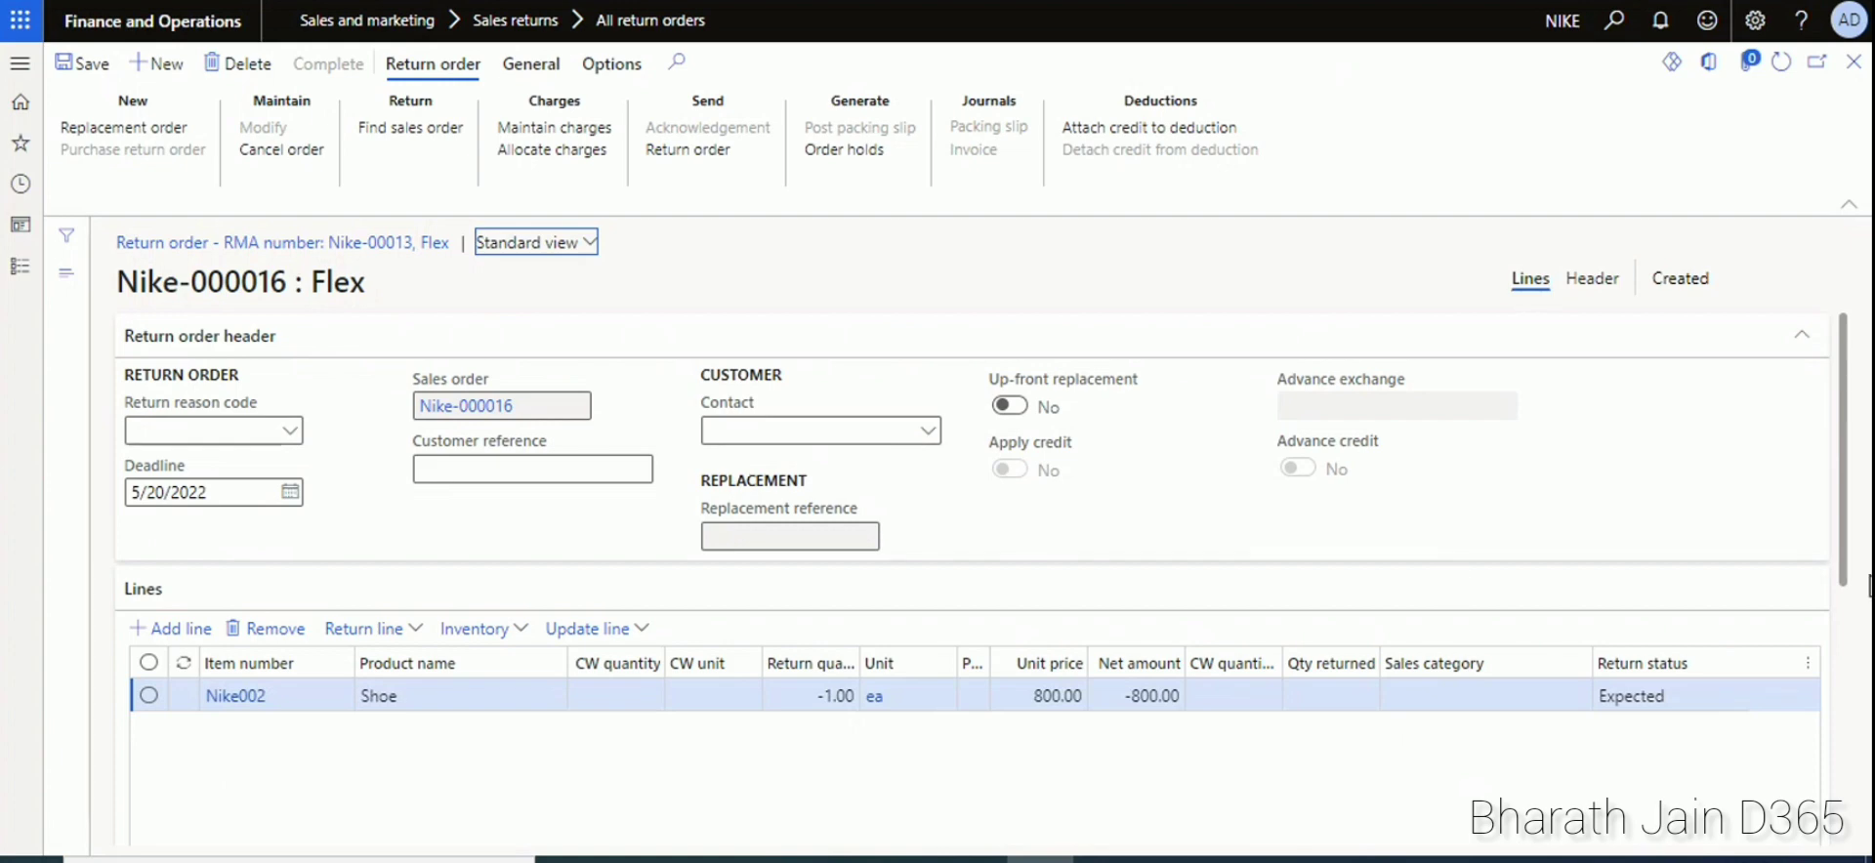
scroll(1860, 571, "down", 3)
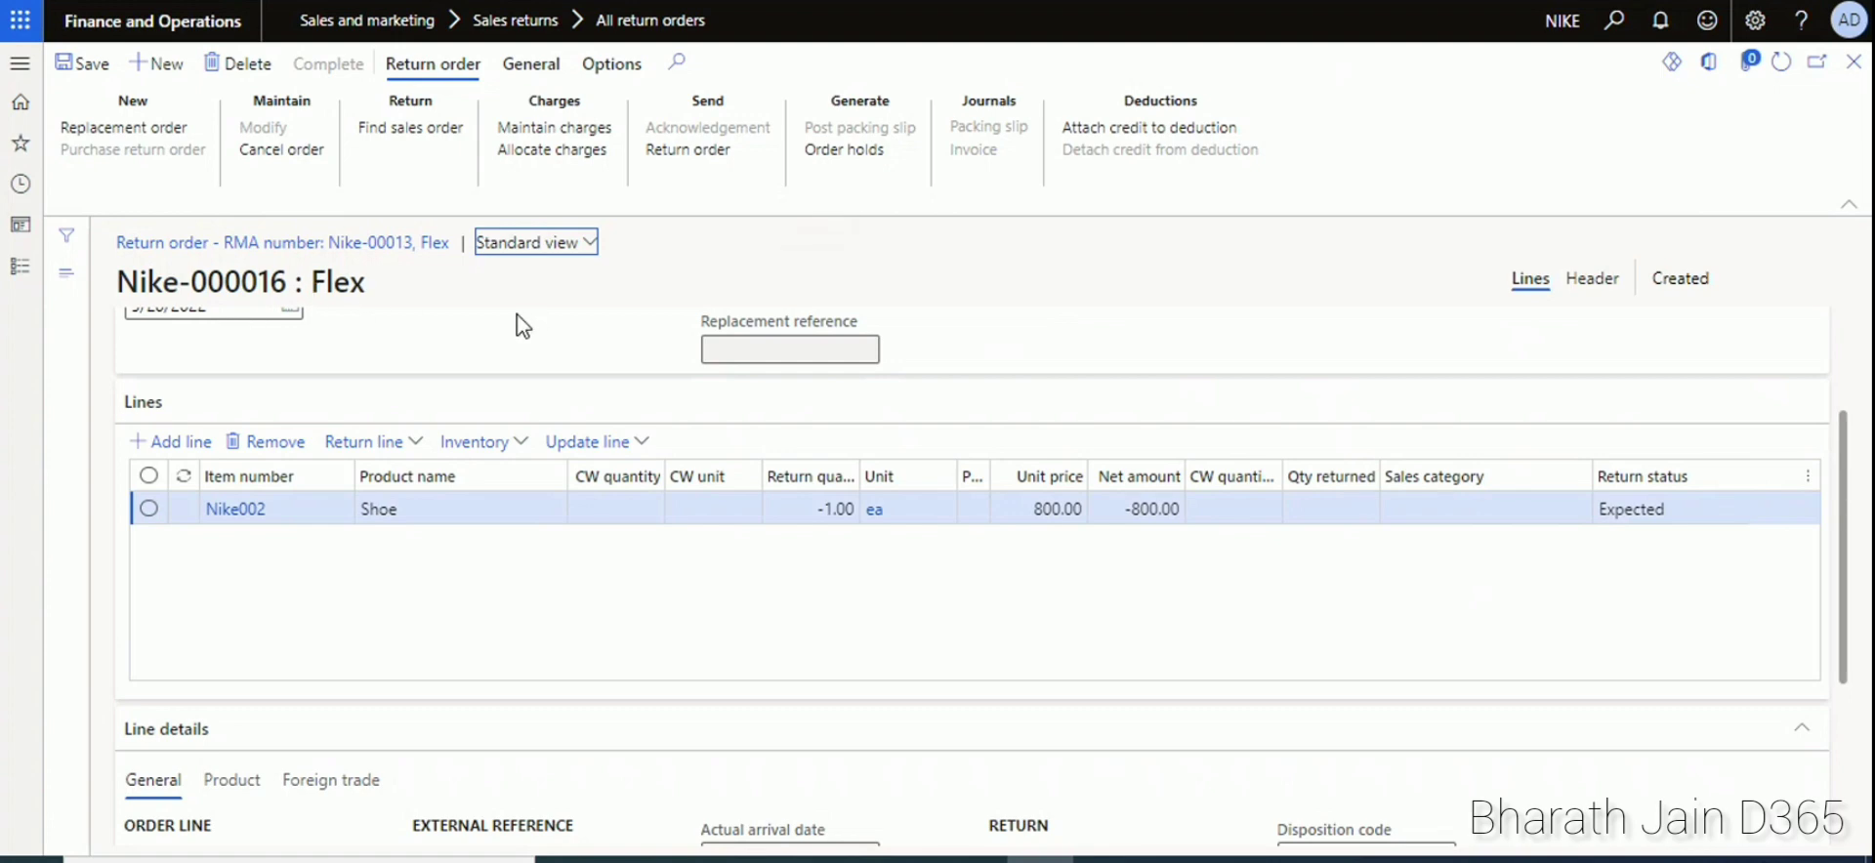
- Save return order Nike-000016 and review Nike002's on-hand stock and Nike-000015 inventory transaction
left_click(73, 64)
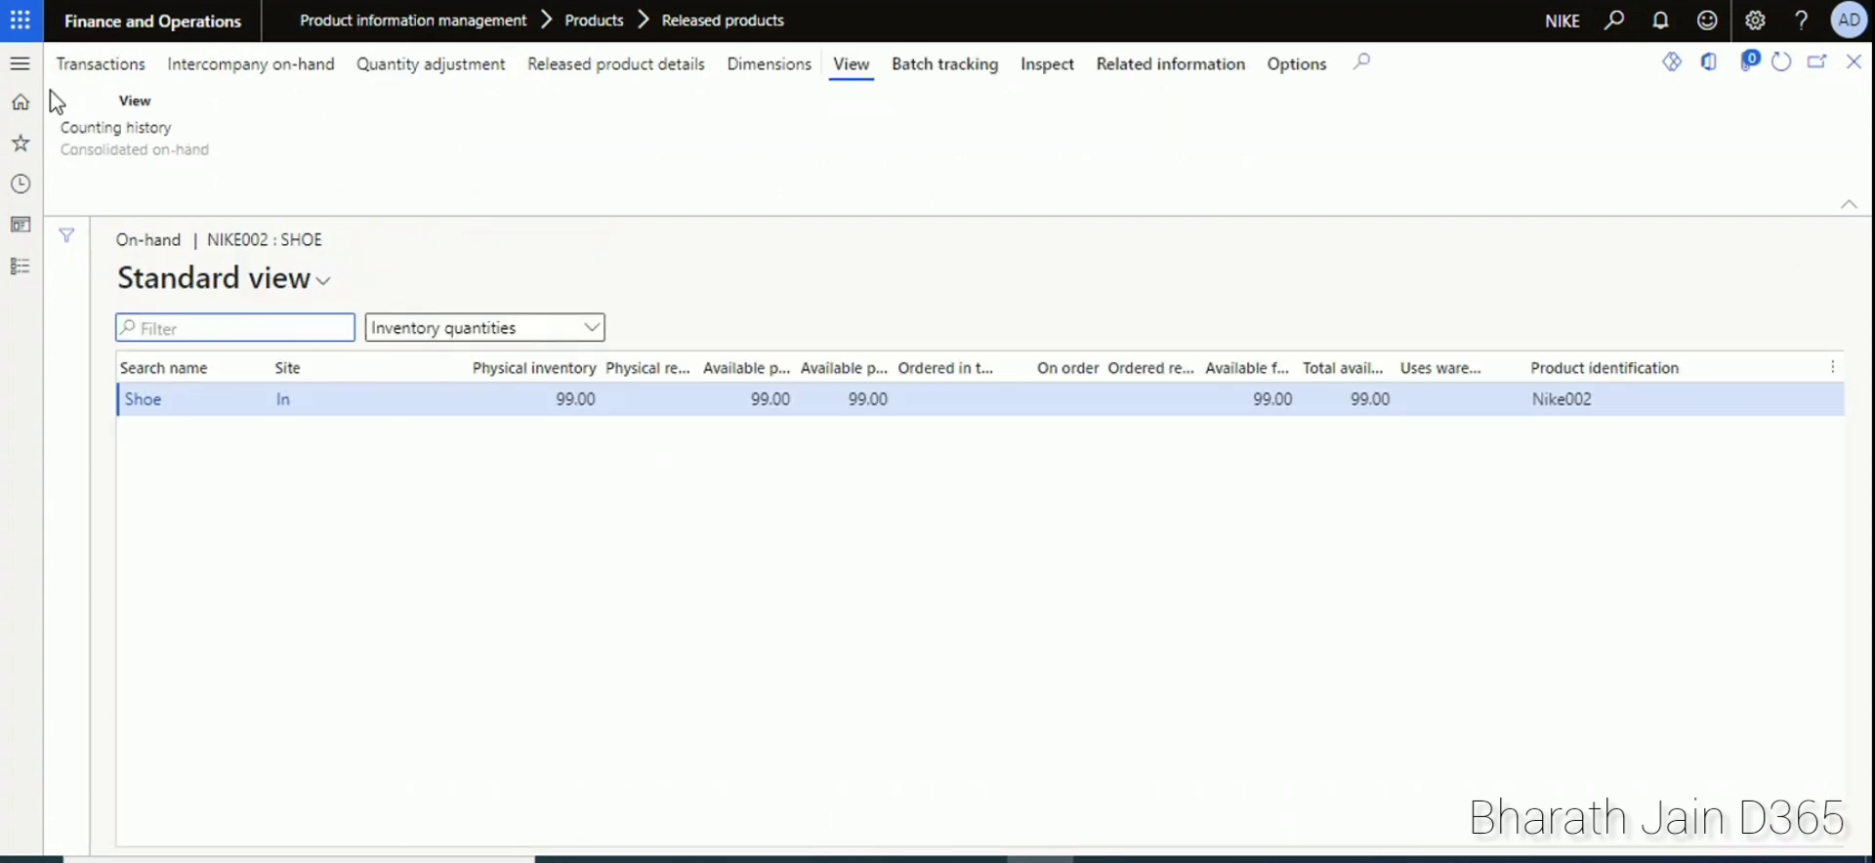
left_click(20, 64)
left_click_drag(259, 396, 231, 673)
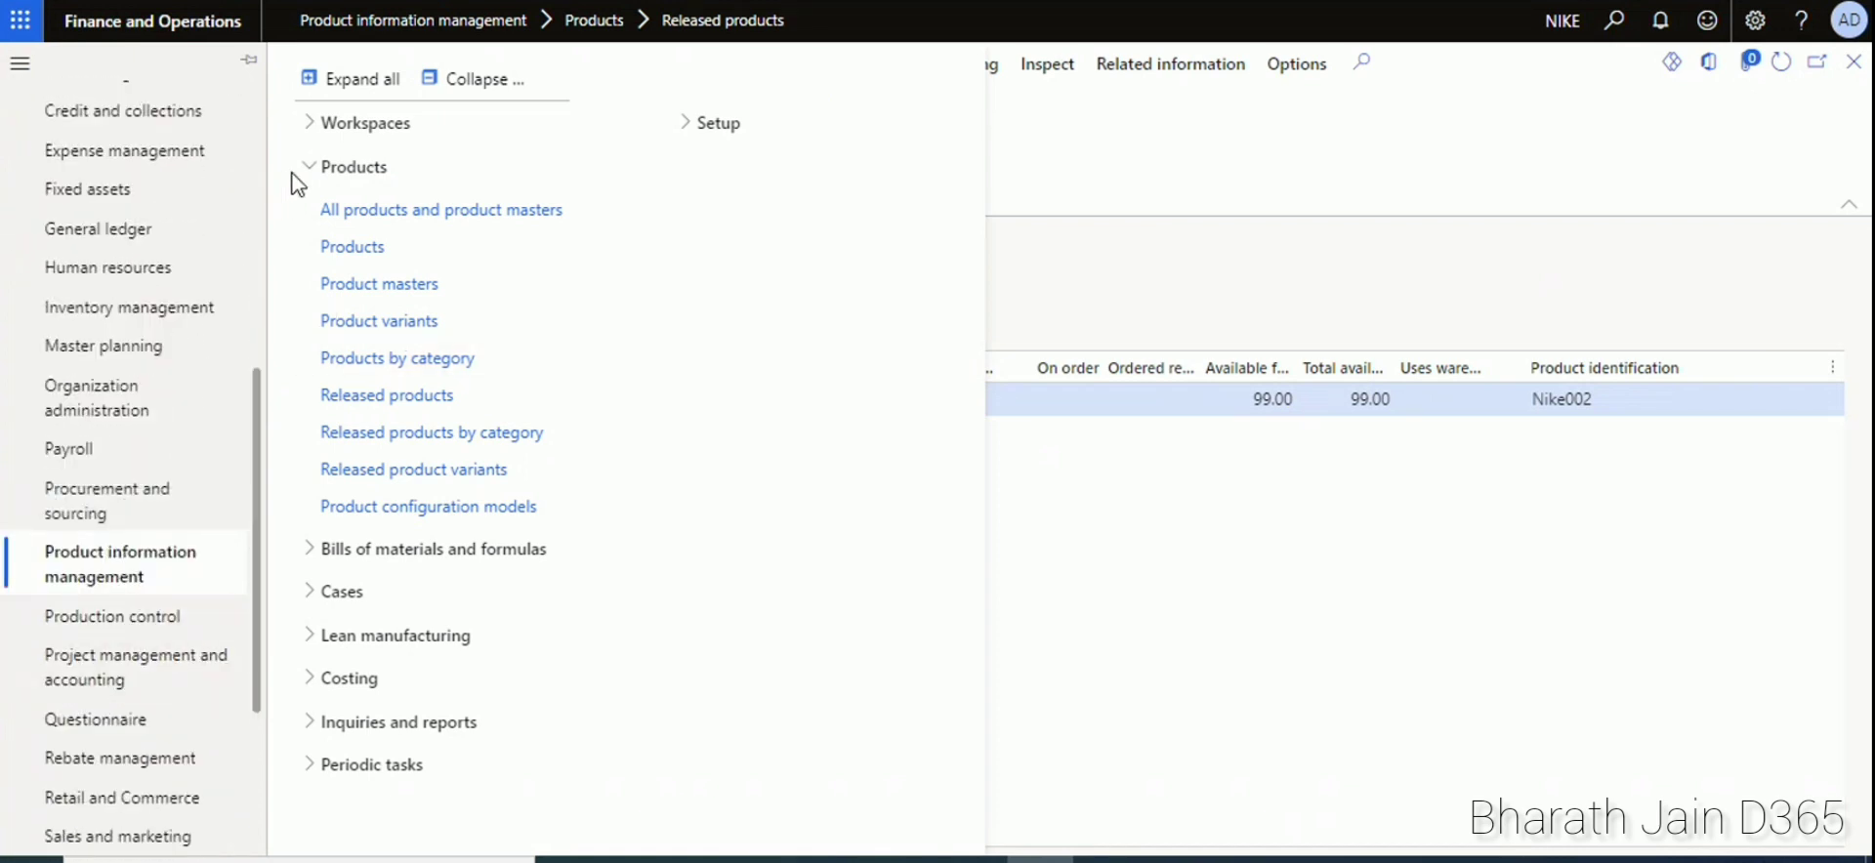
left_click(337, 397)
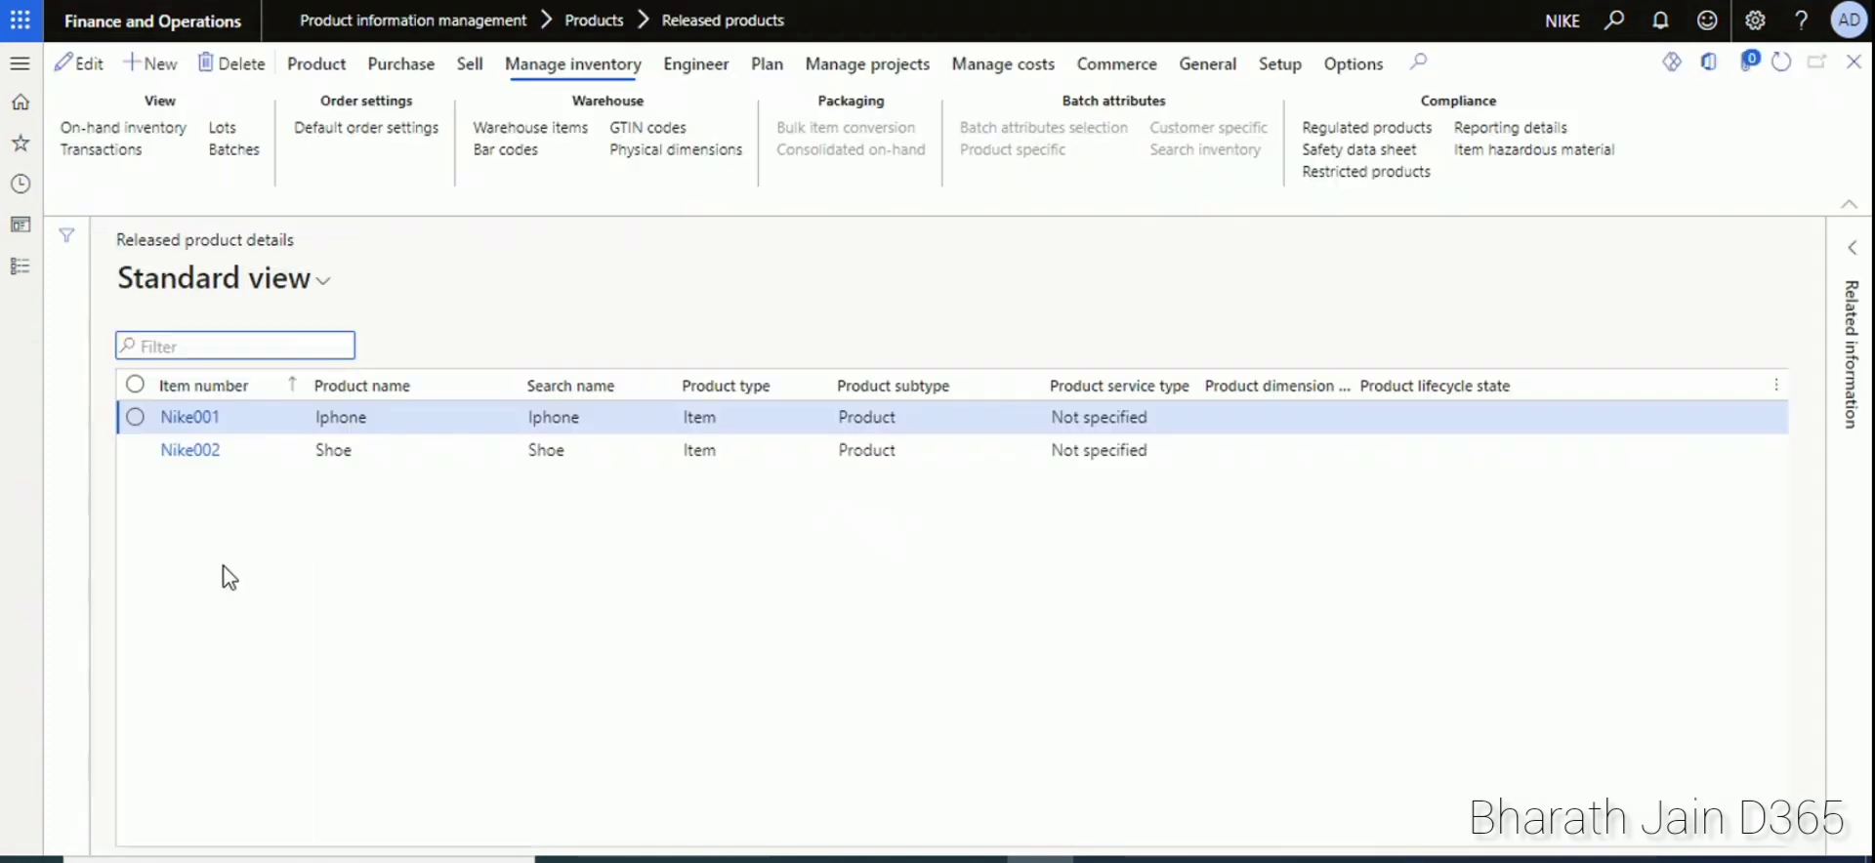
left_click(134, 451)
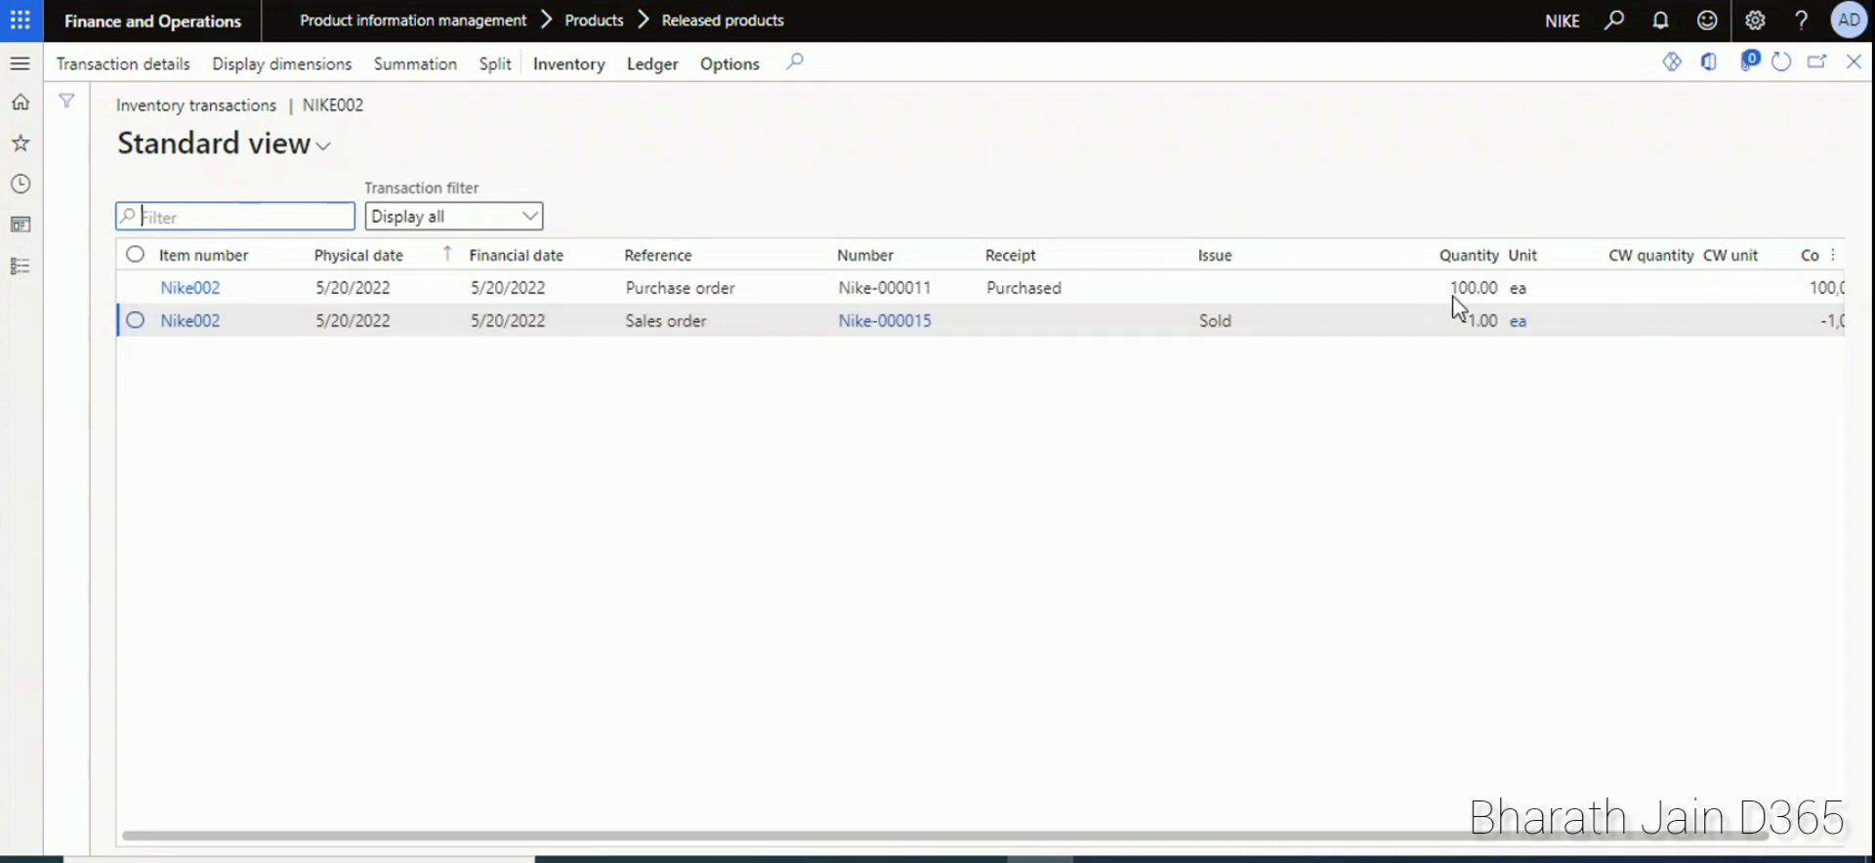
left_click(737, 319)
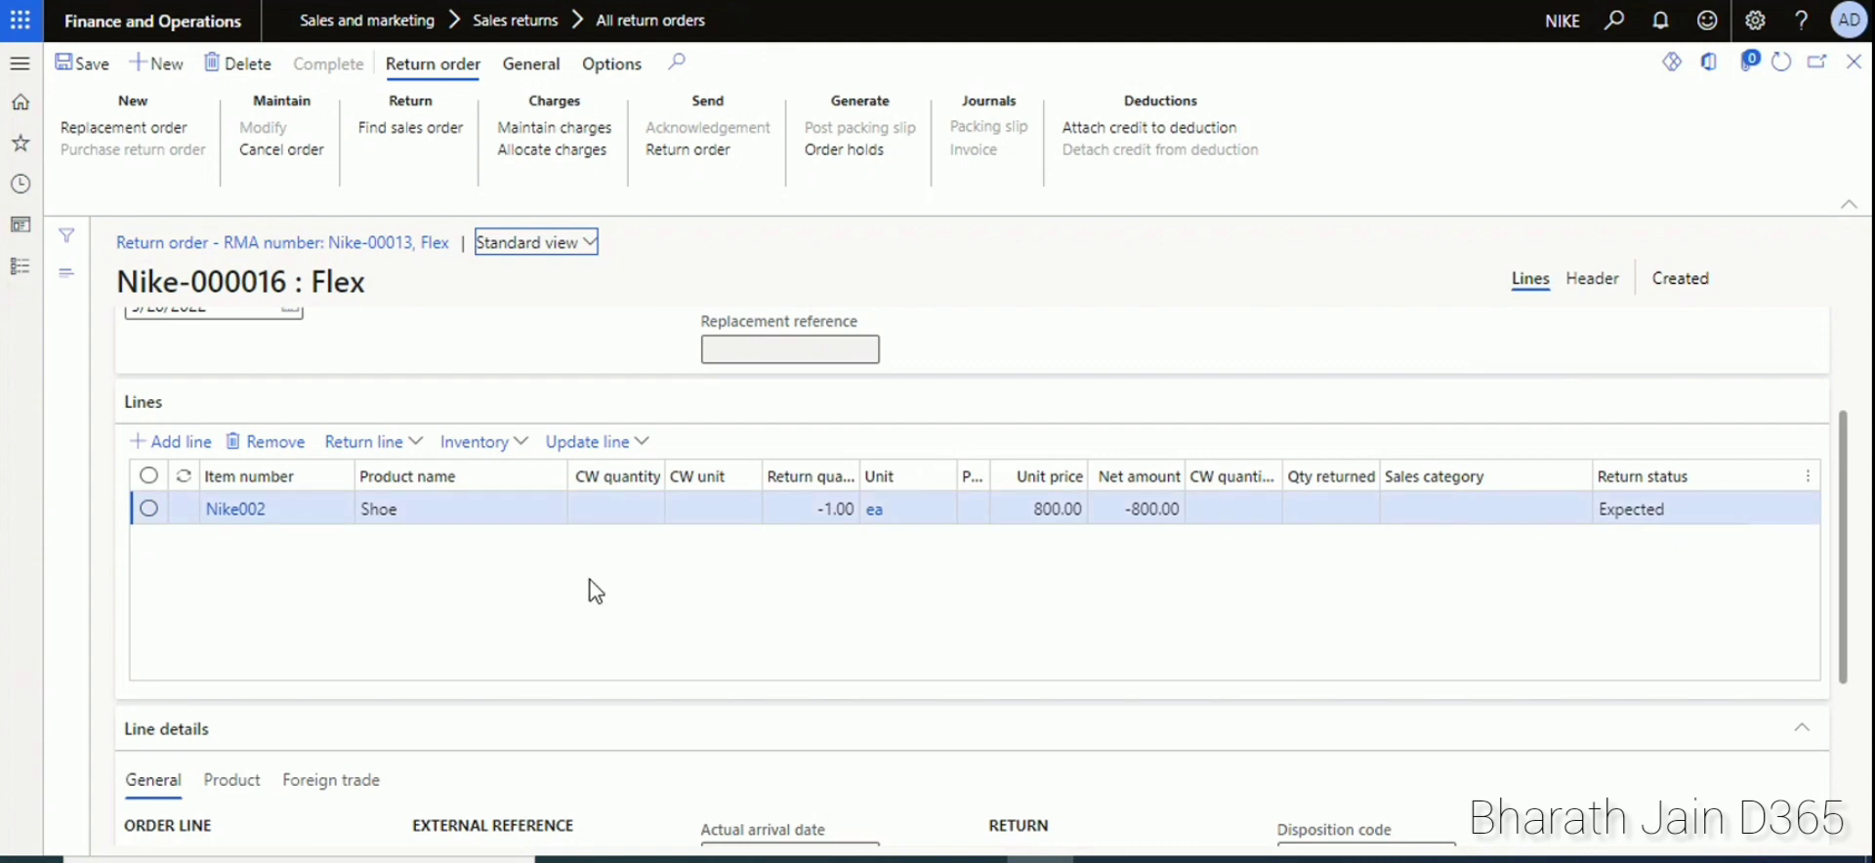
- Register the Shoe return line with disposition code 05
left_click(628, 446)
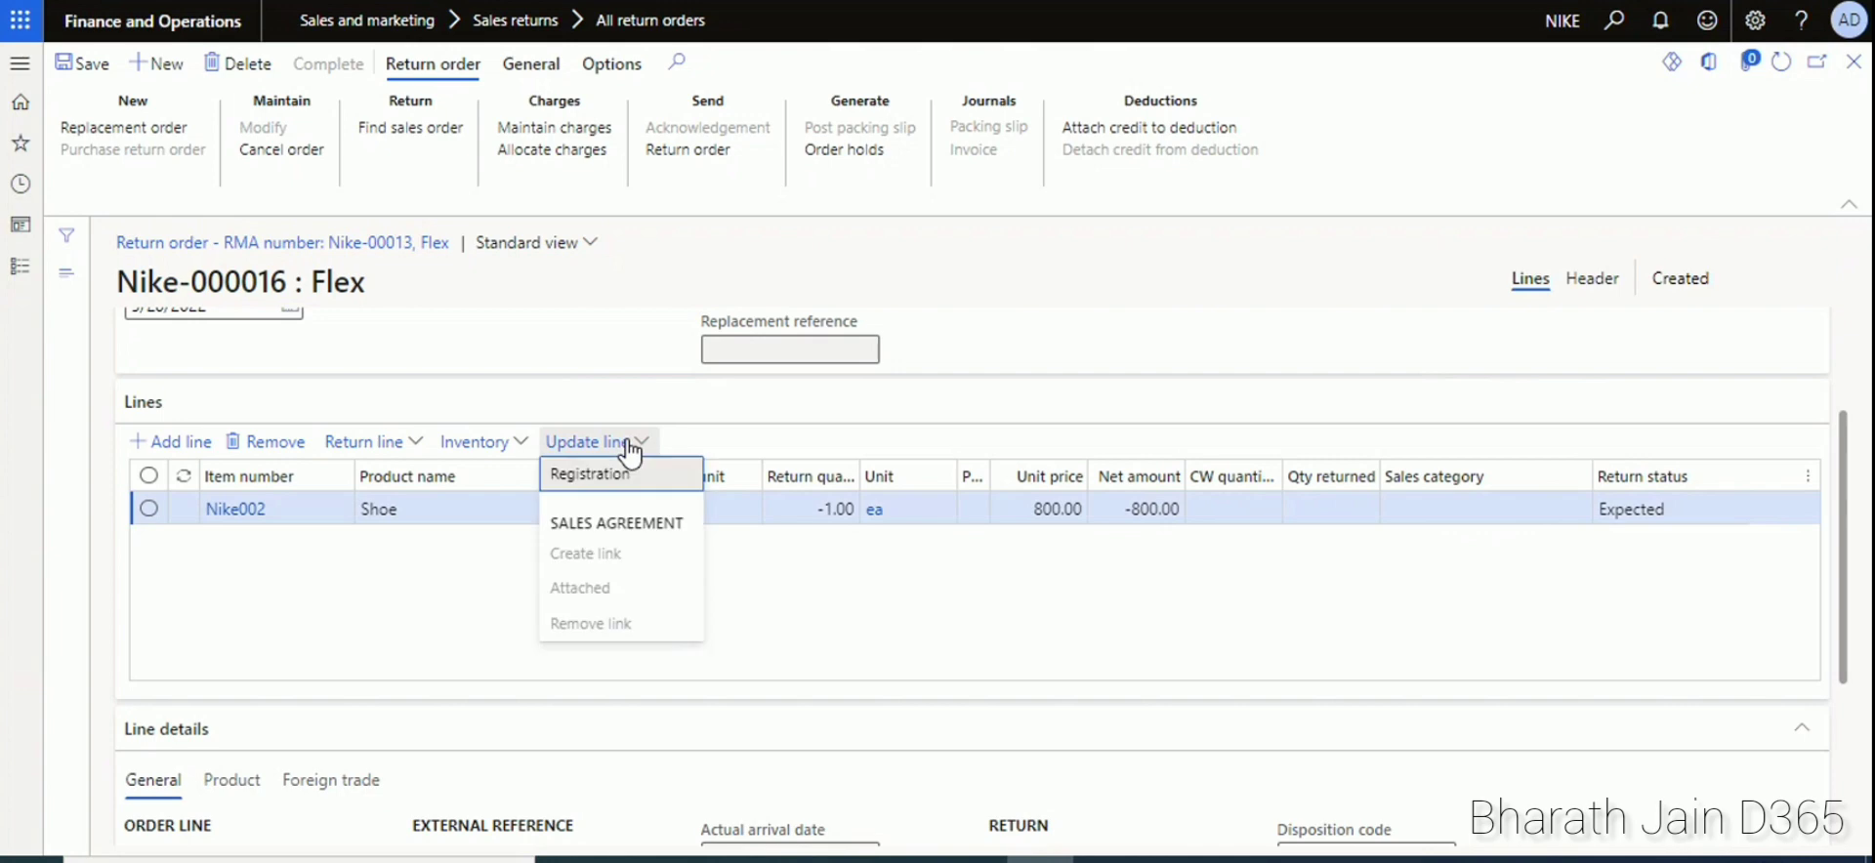
left_click(598, 477)
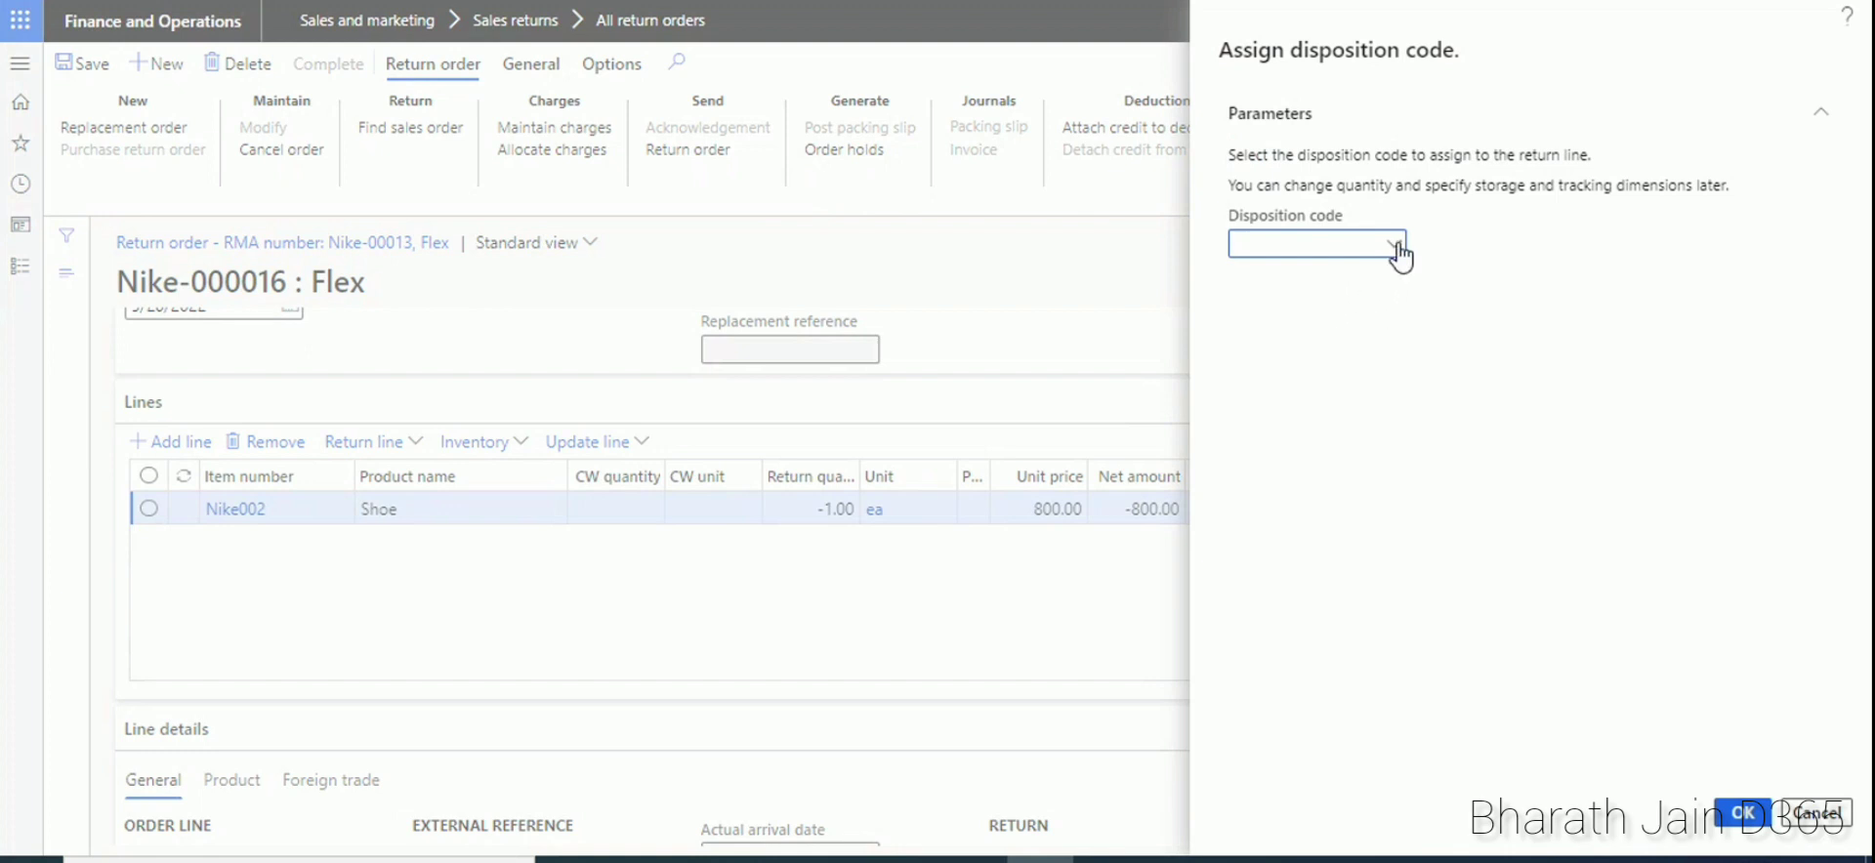
left_click(1335, 242)
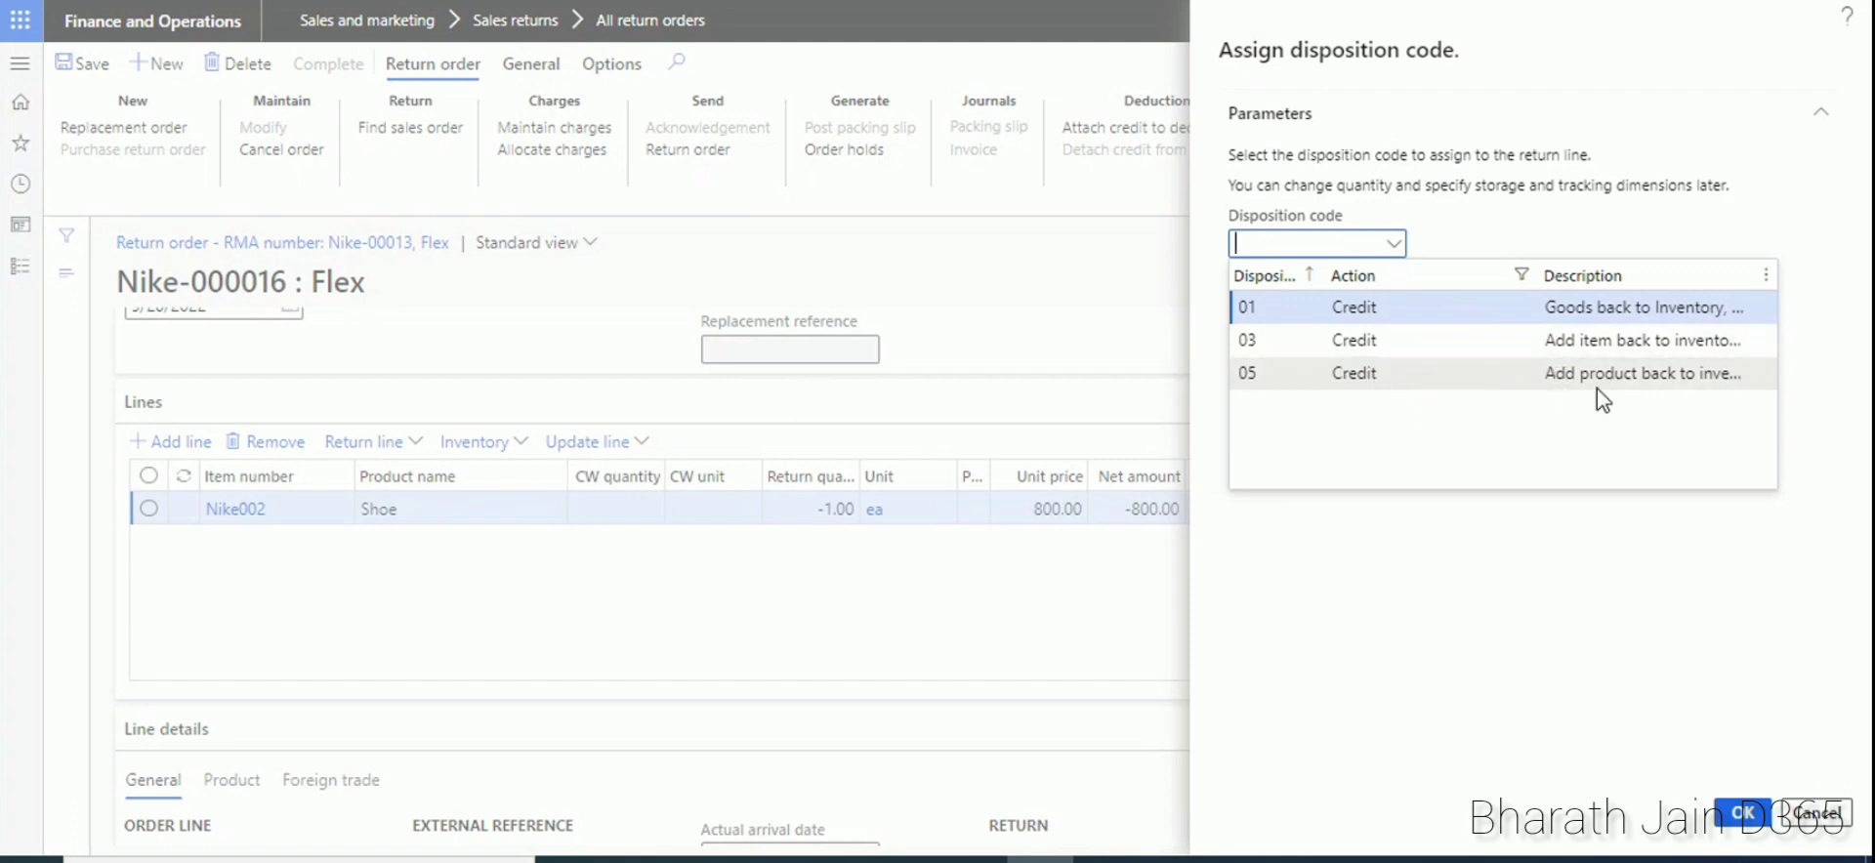
left_click(1562, 376)
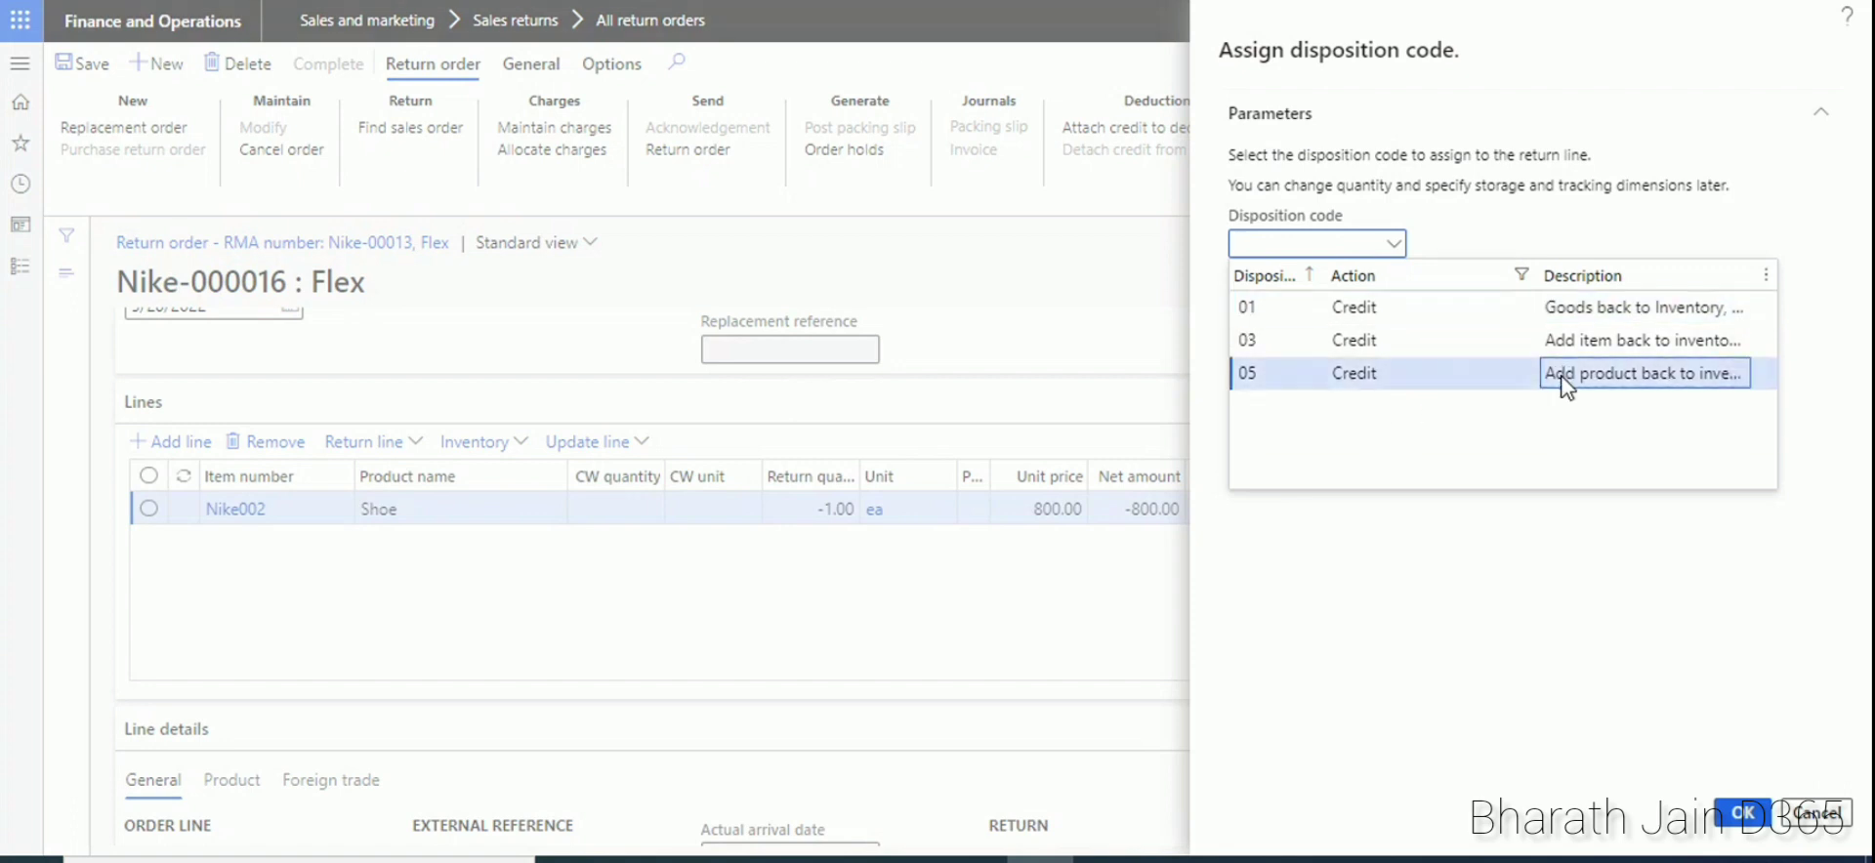
left_click(1736, 812)
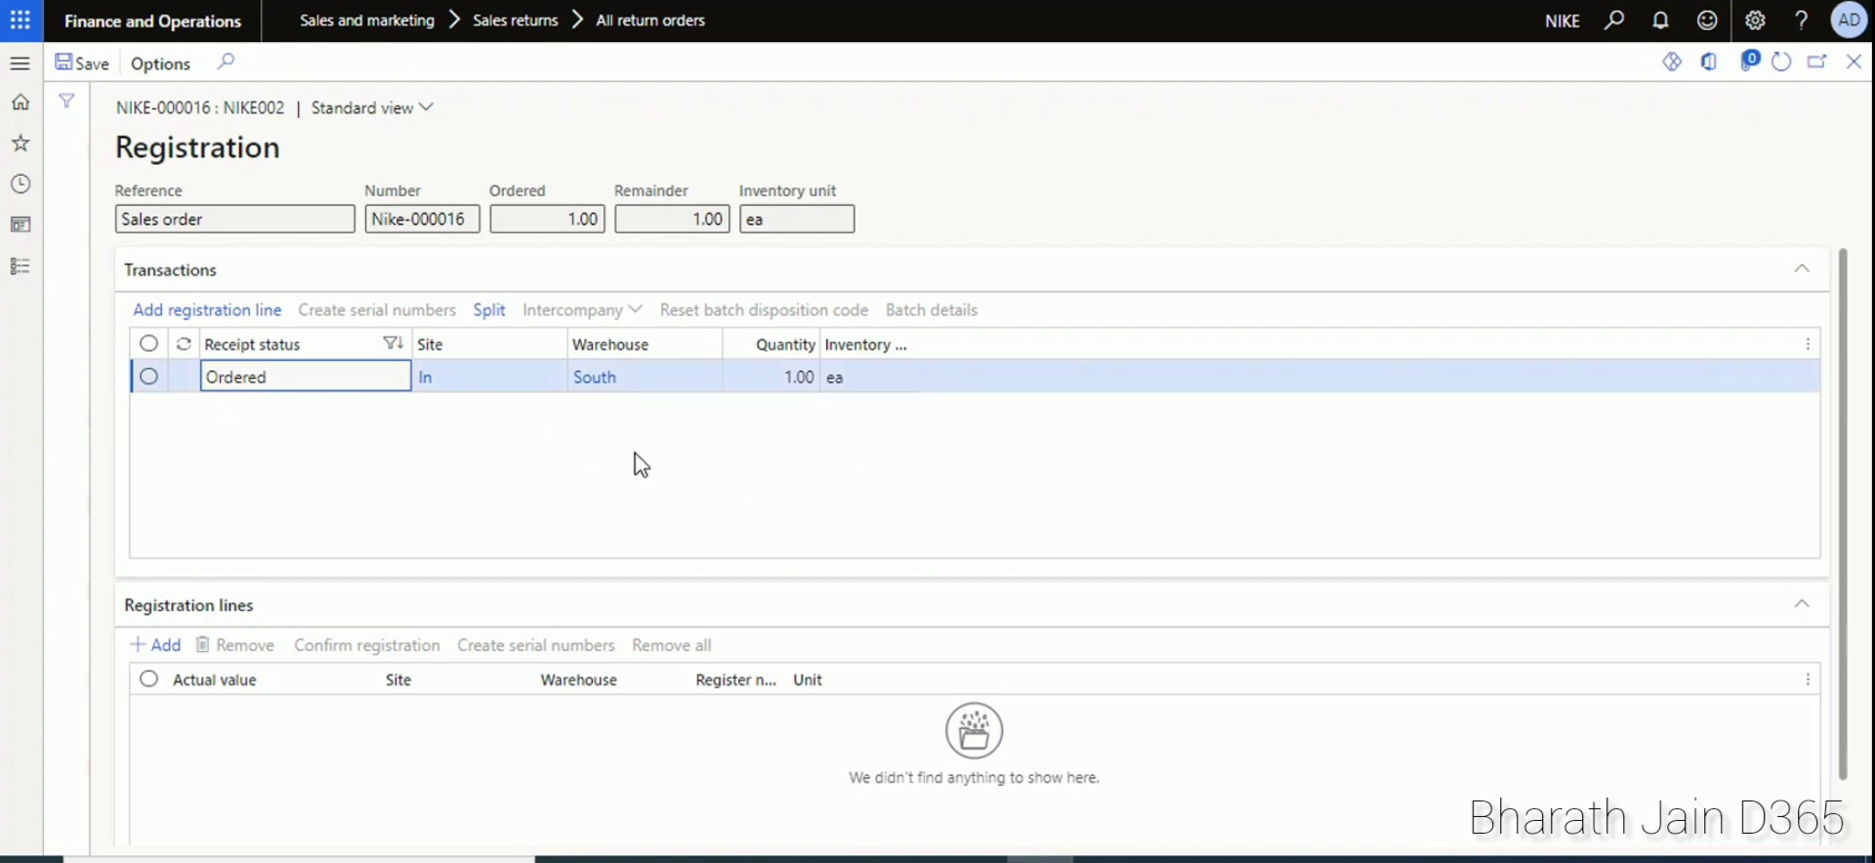
- Add and confirm a registration line for the one returned shoe, then close Registration
left_click(216, 312)
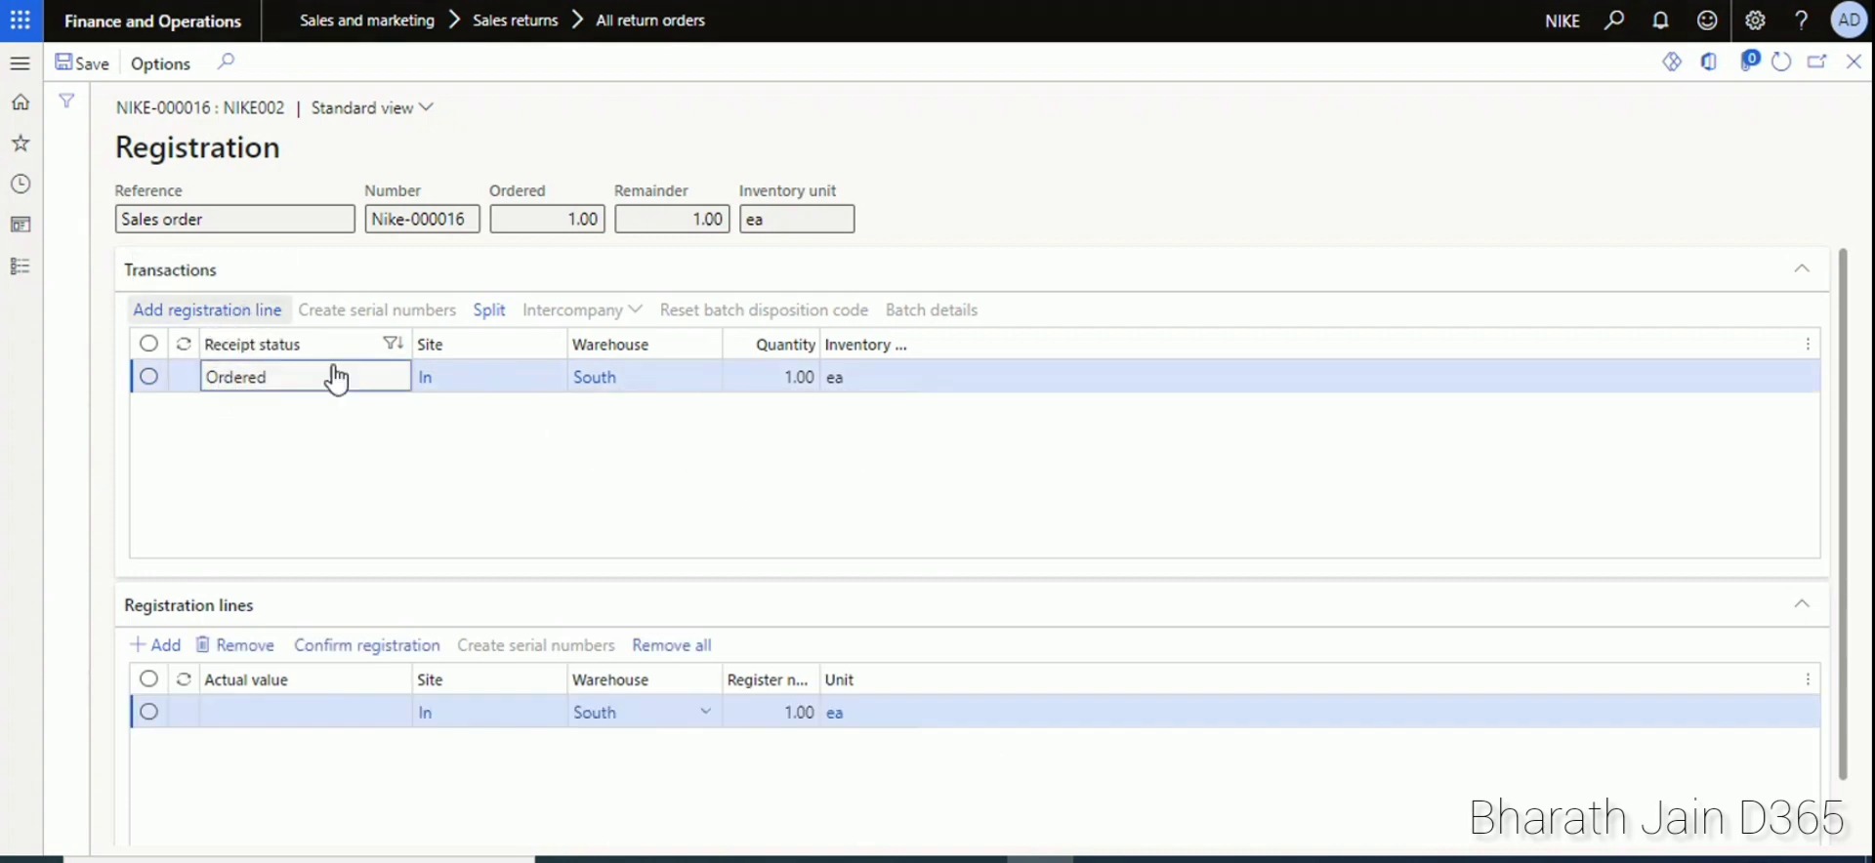
left_click(343, 649)
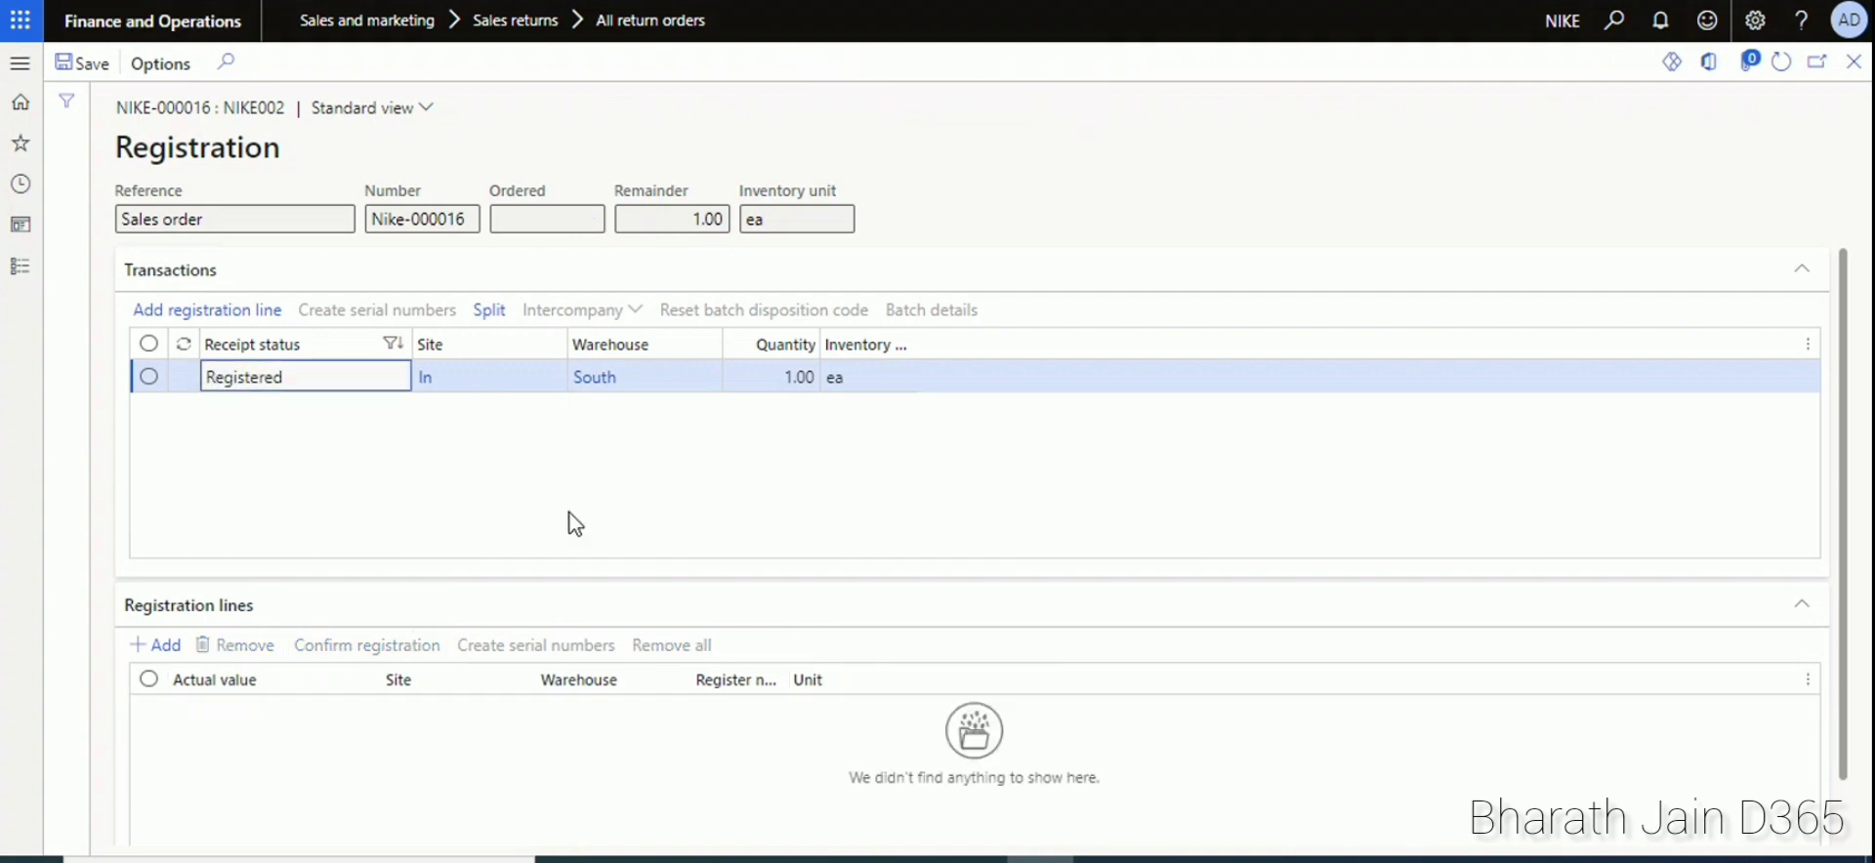
left_click(1851, 65)
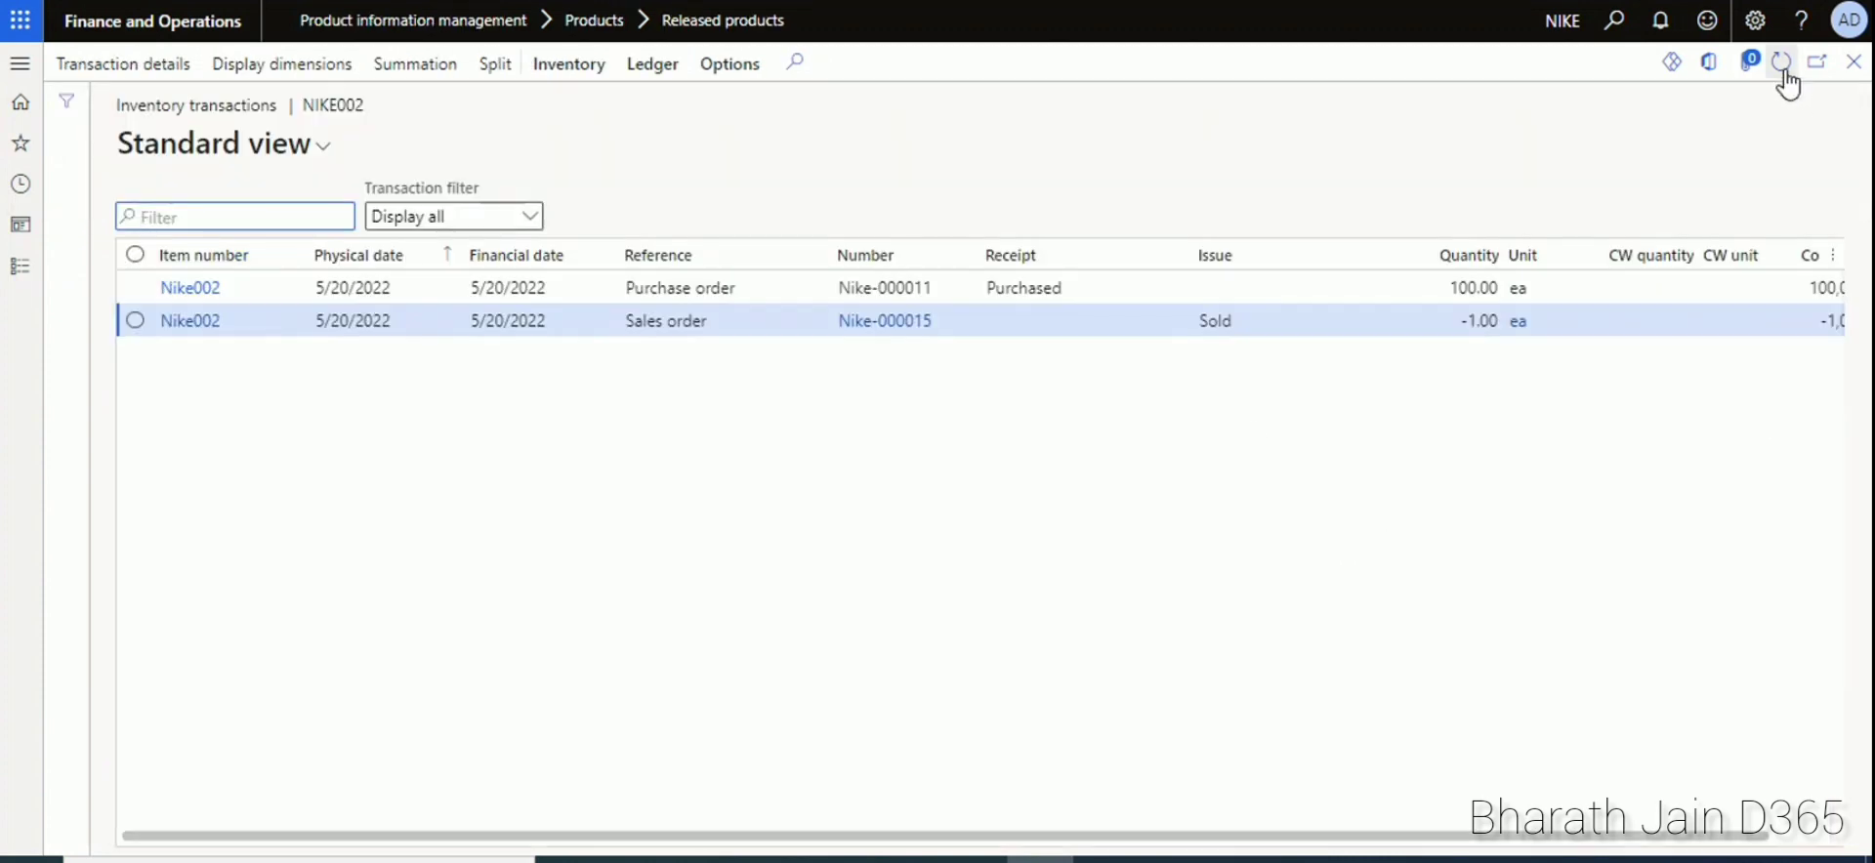
- Refresh NIKE002 transactions, inspect the registered Nike-000016 row, and return to the return order
key("shift+F5")
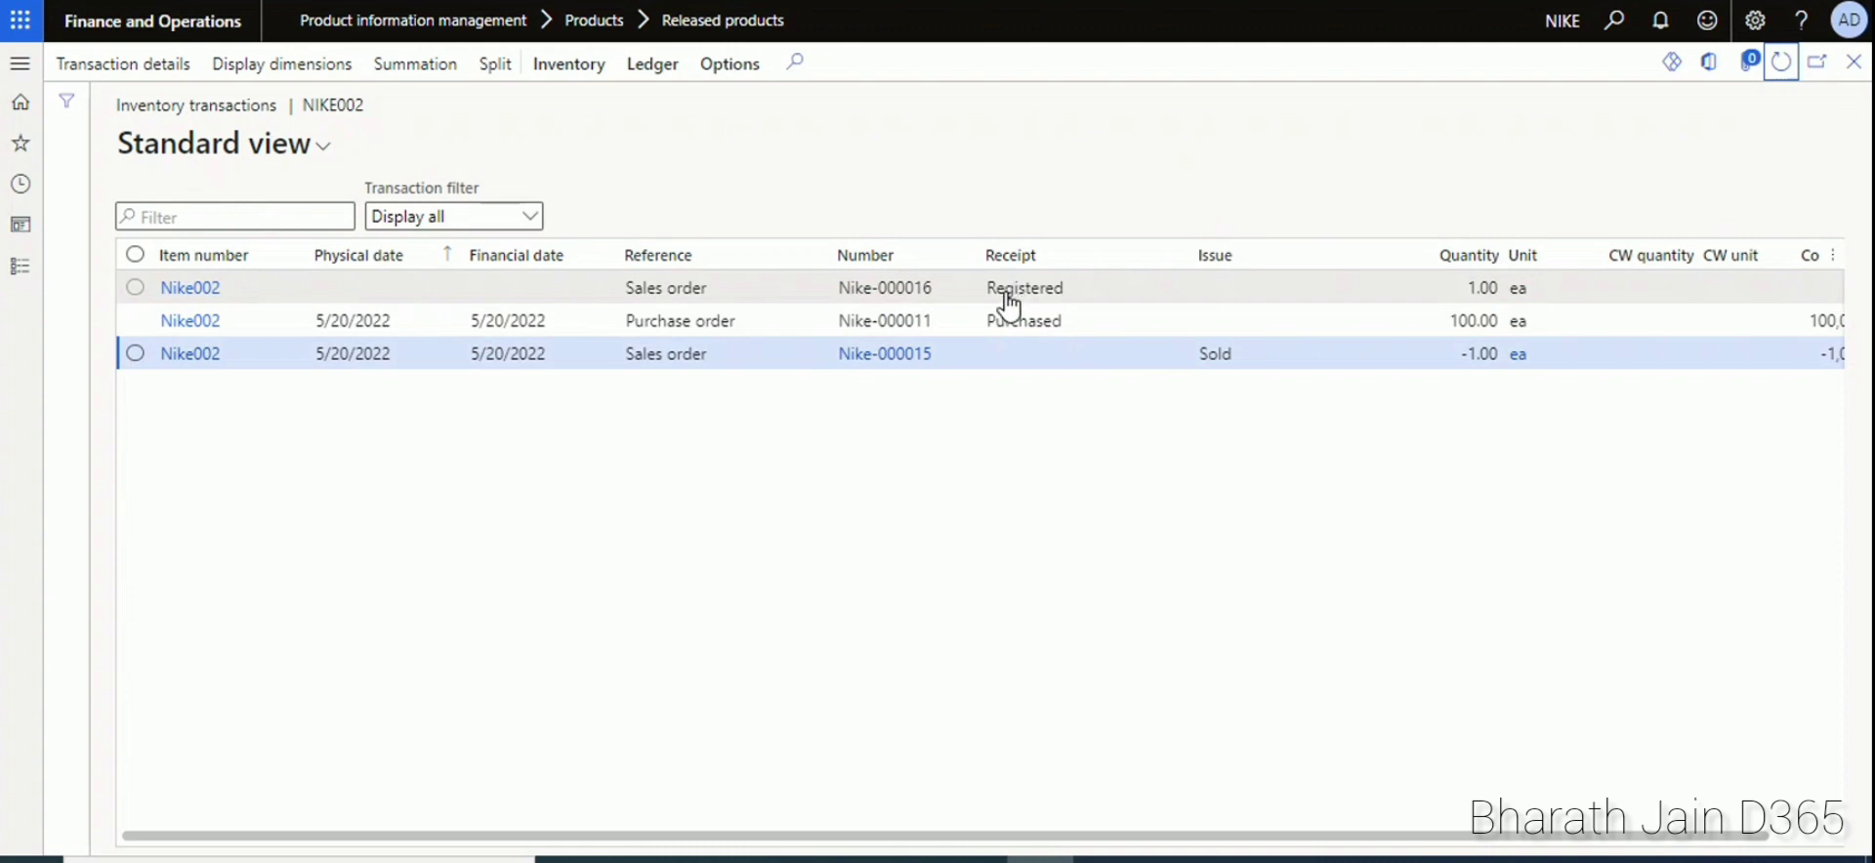
left_click(1122, 290)
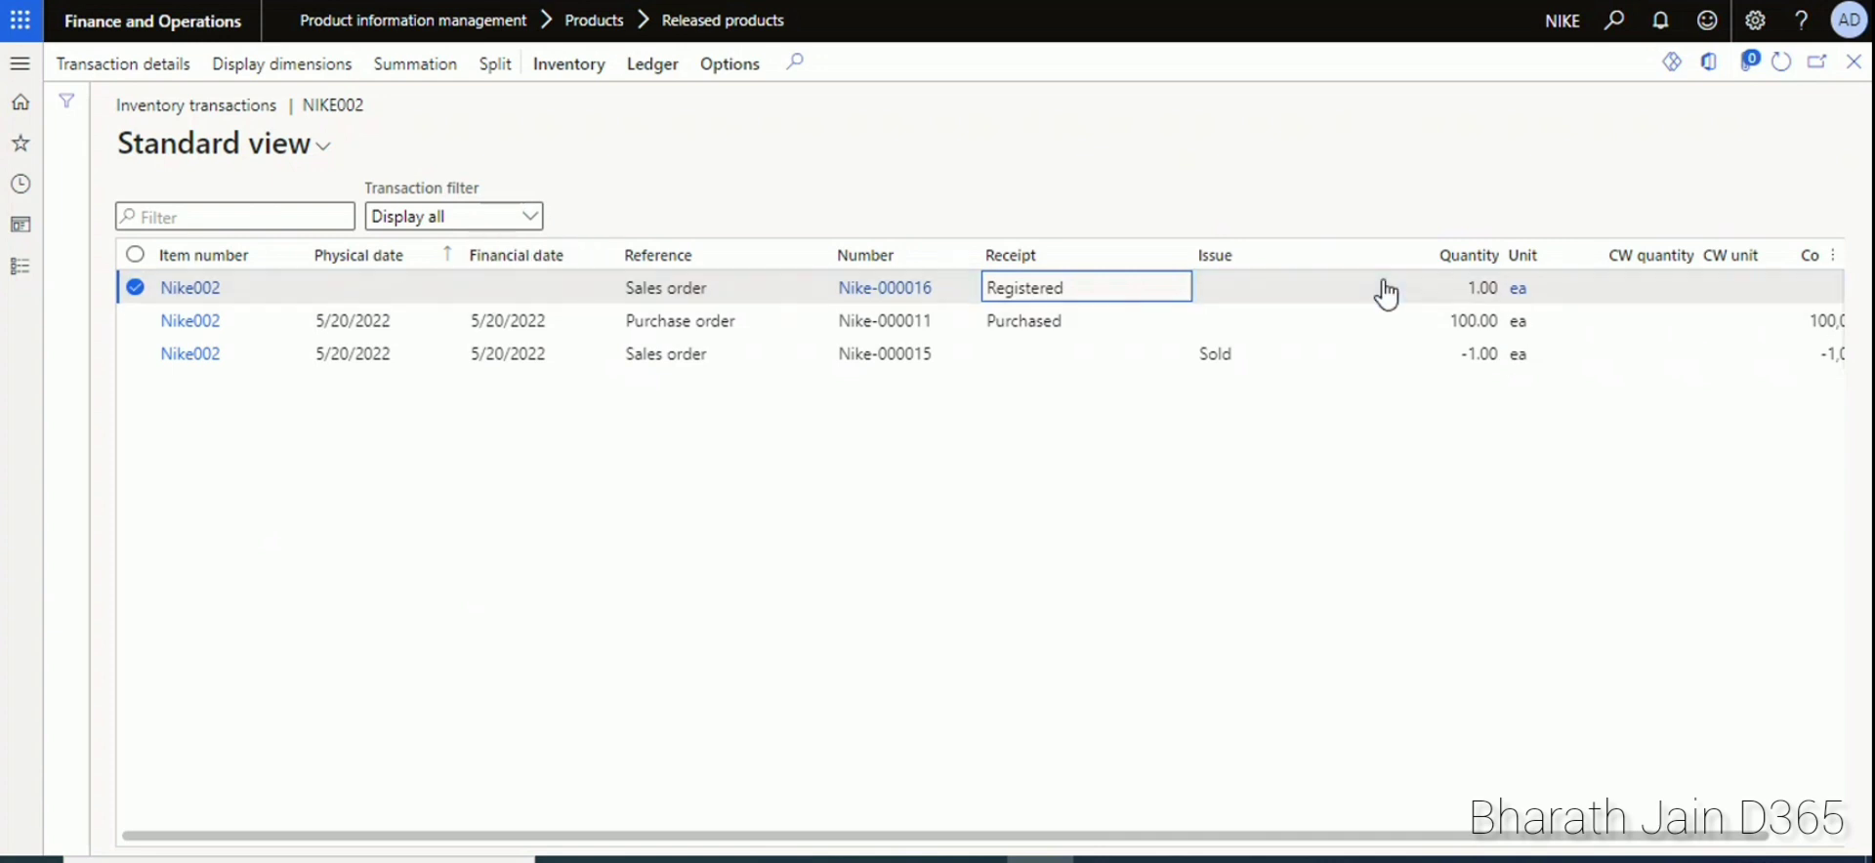
left_click(1854, 65)
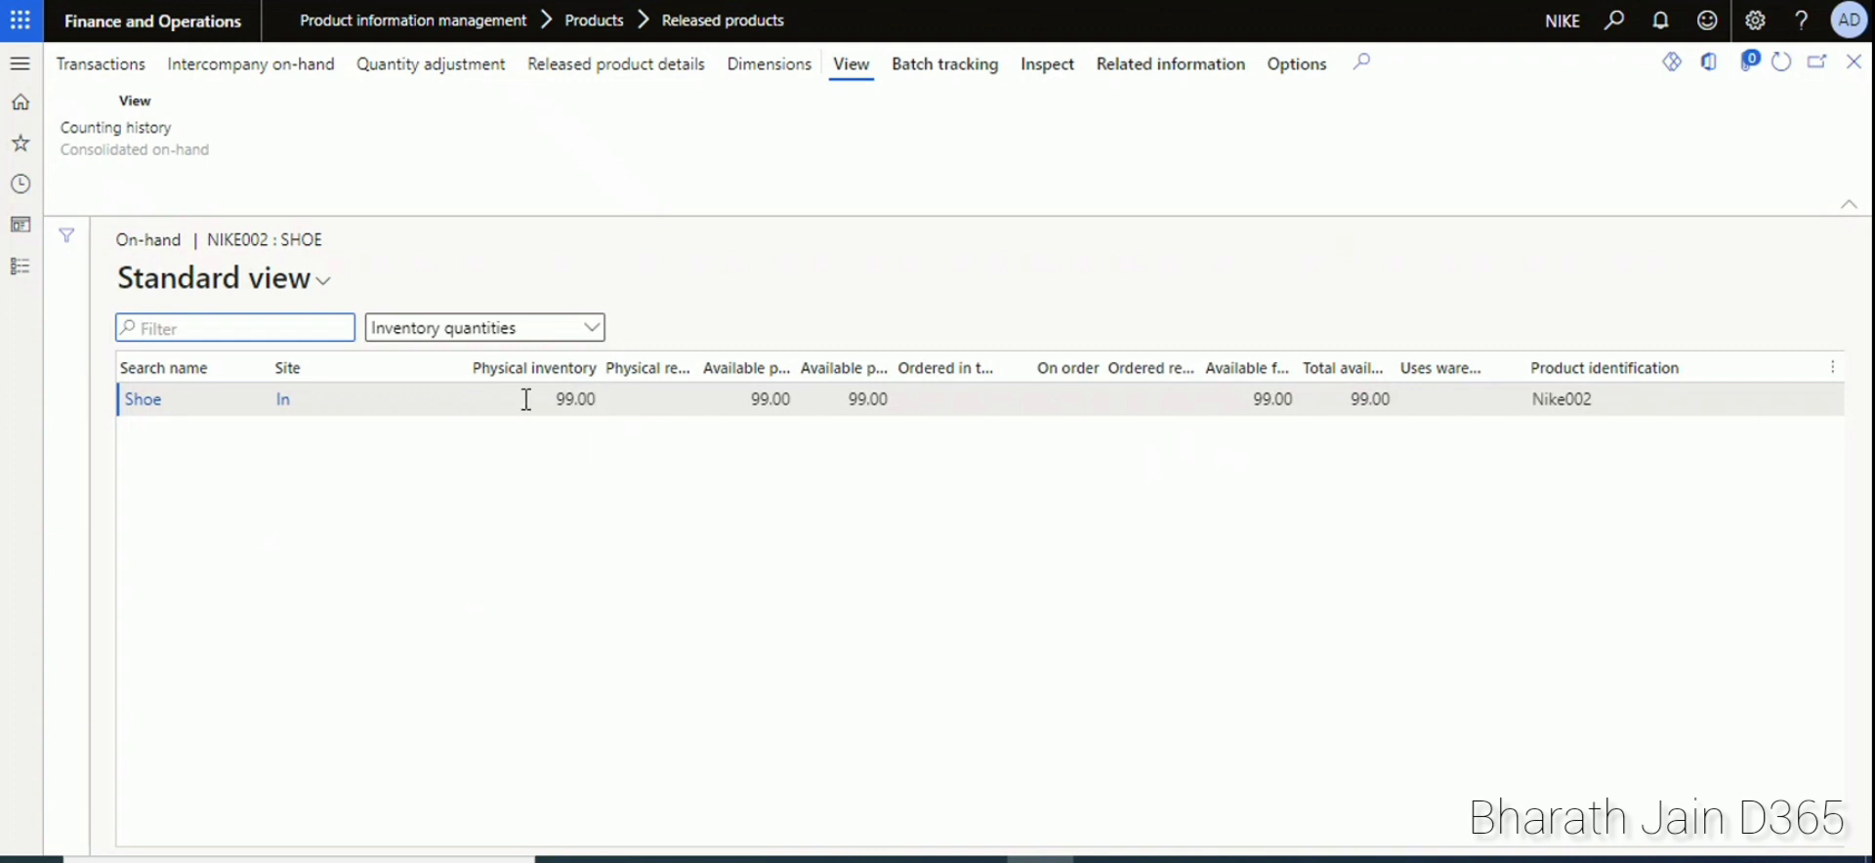
key("Escape")
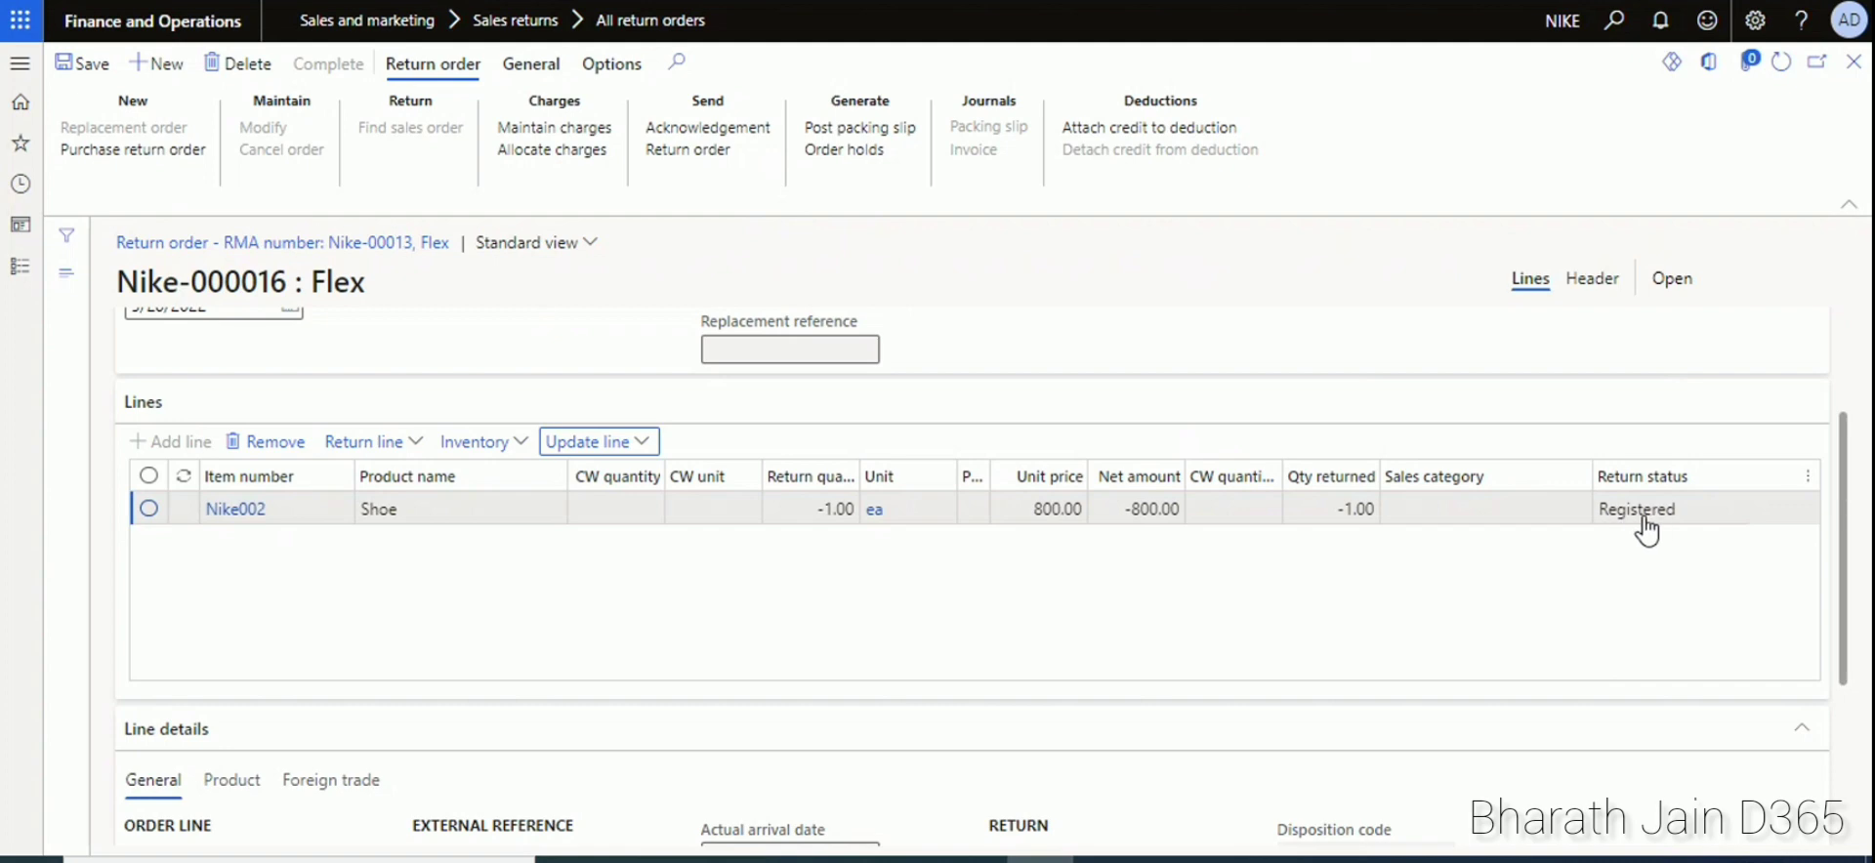
- Post the packing slip for return order Nike-000016 without printing
left_click(854, 136)
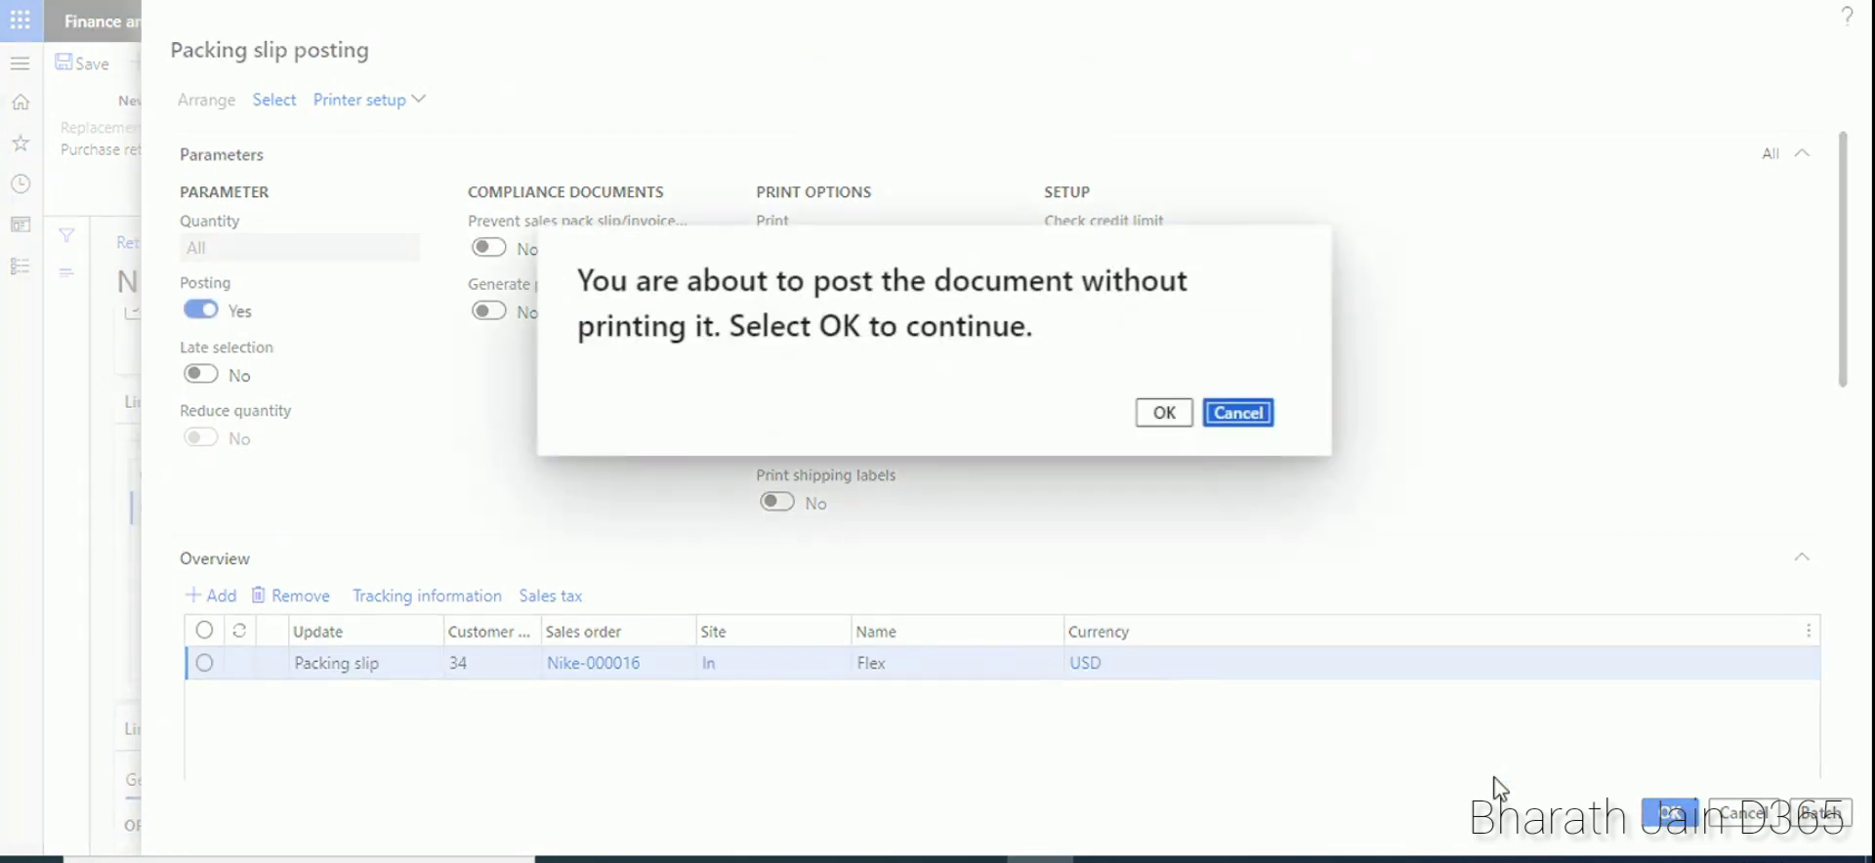
left_click(1162, 412)
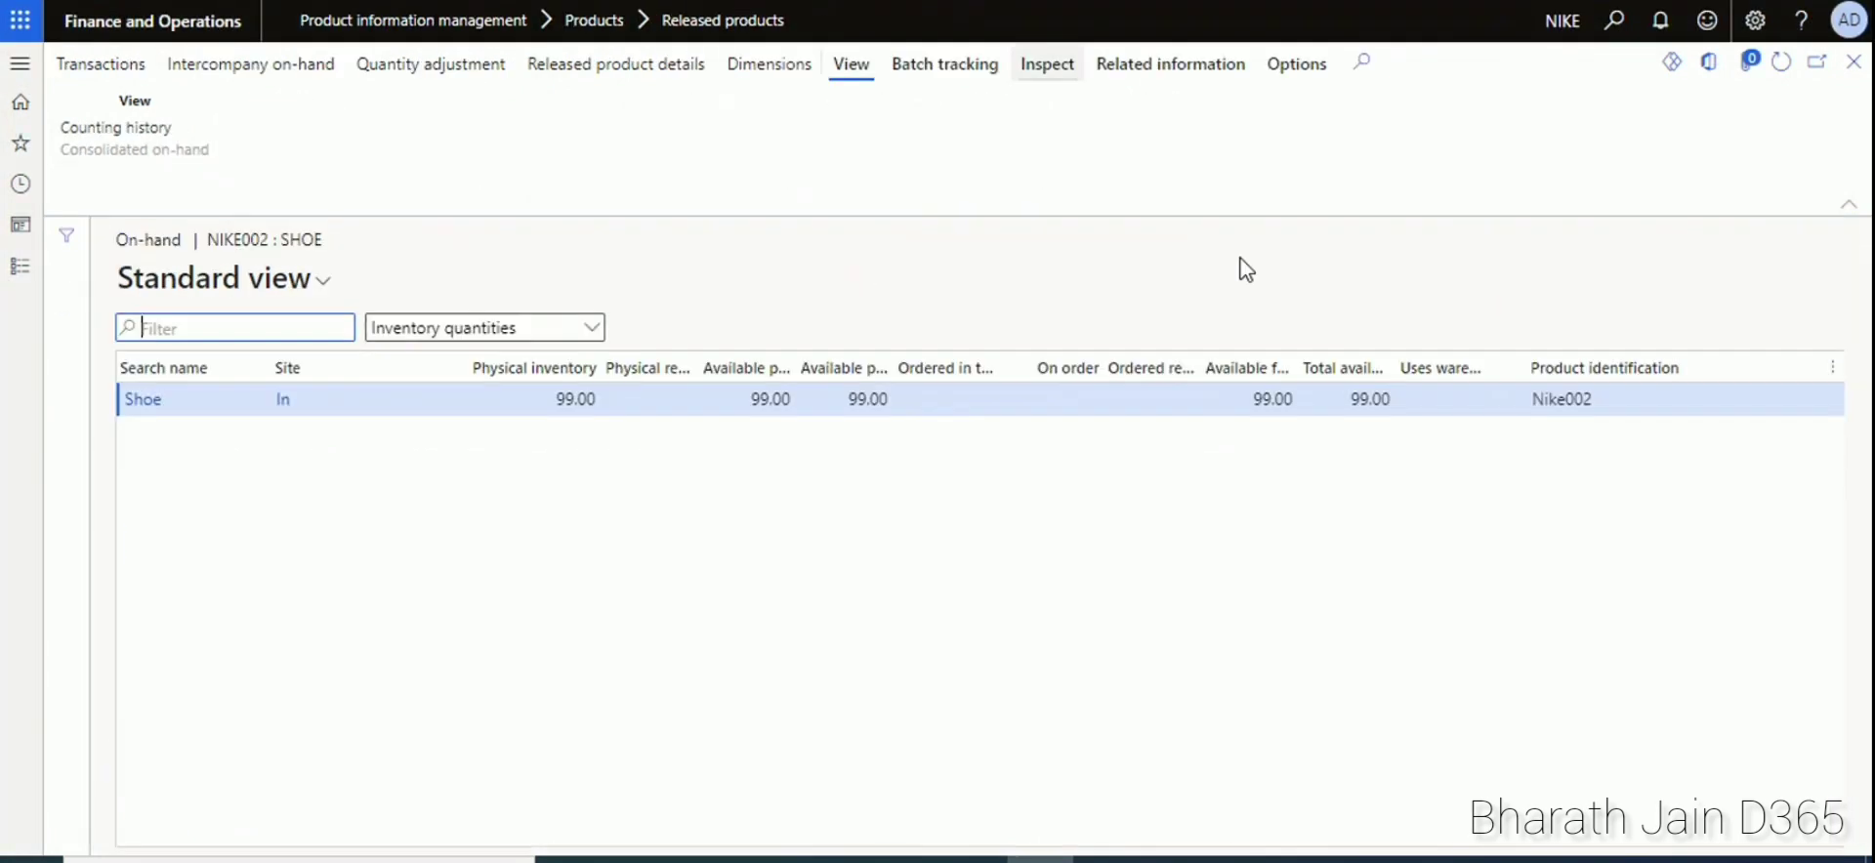
- Refresh NIKE002's on-hand stock to confirm 100.00, then go back to return order Nike-000016
left_click(1783, 63)
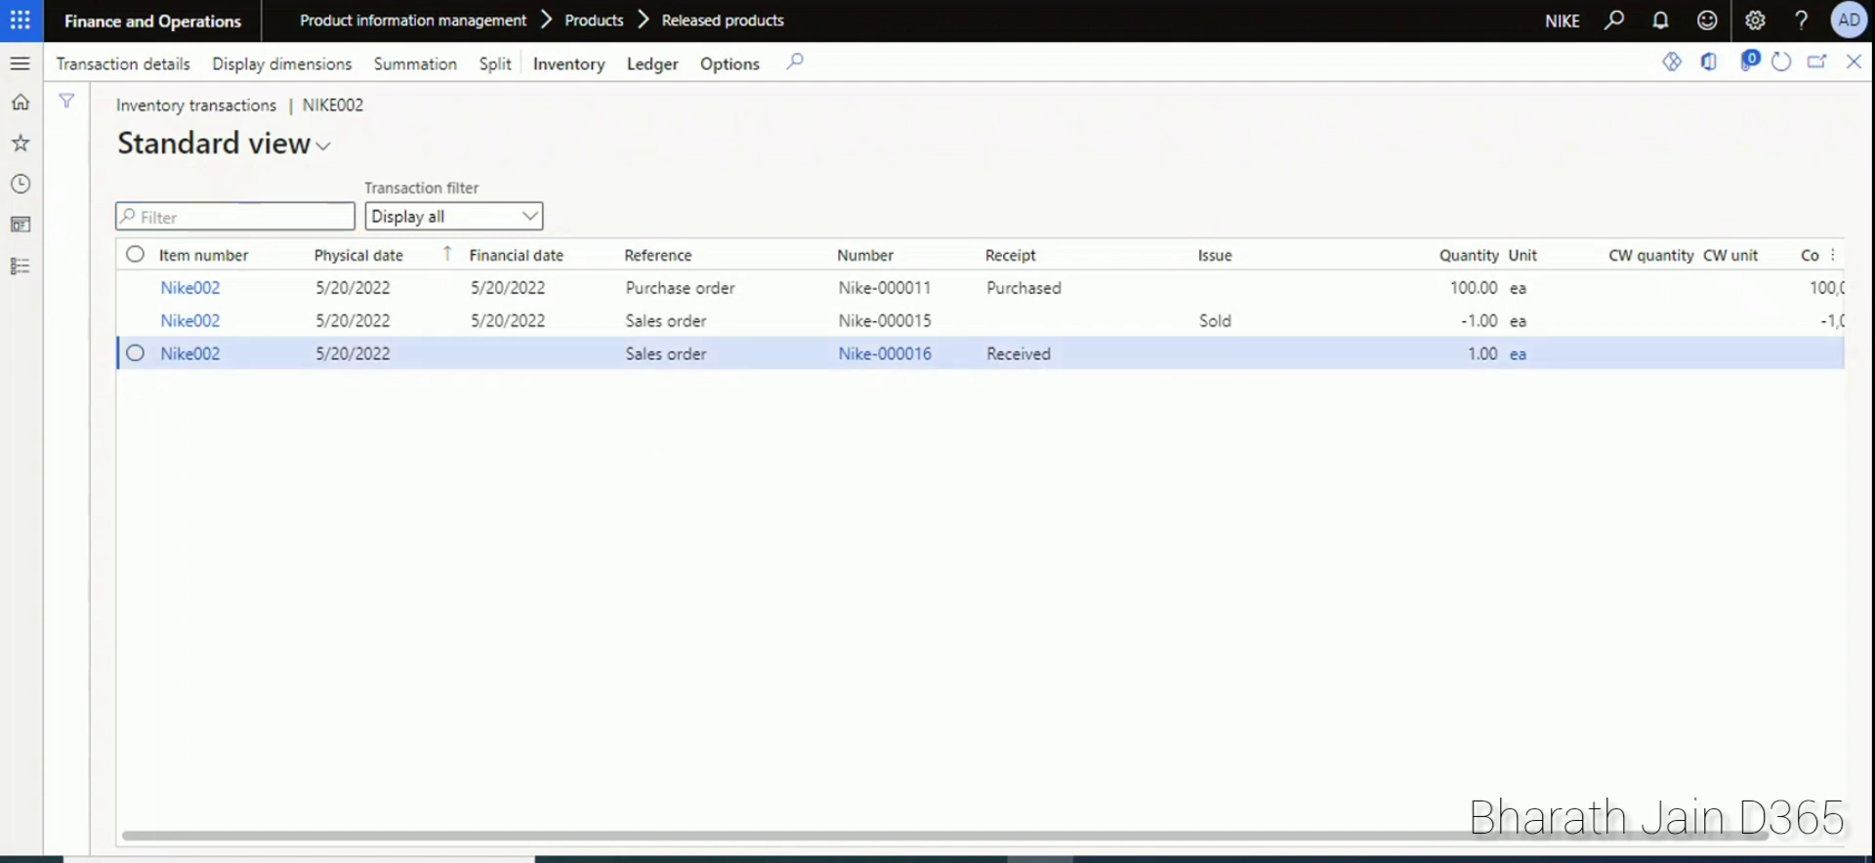
left_click(885, 353)
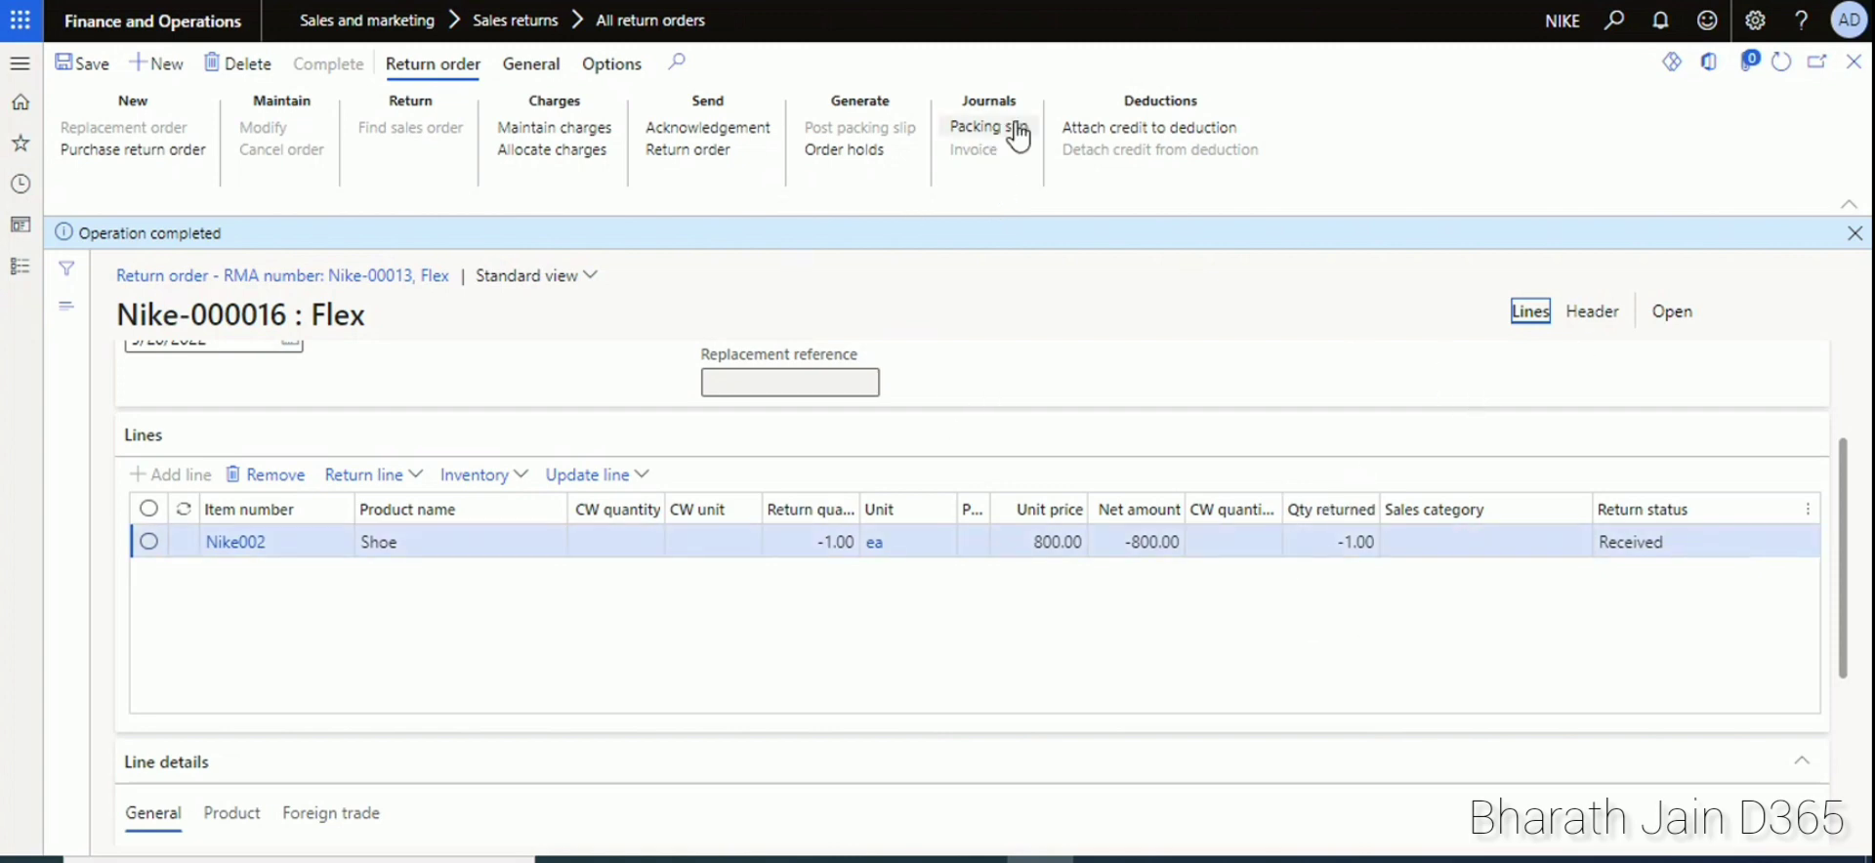
- Review the Nike-000016 packing slip voucher posting 1,000.00 between COGS and COU, then close it
left_click(986, 129)
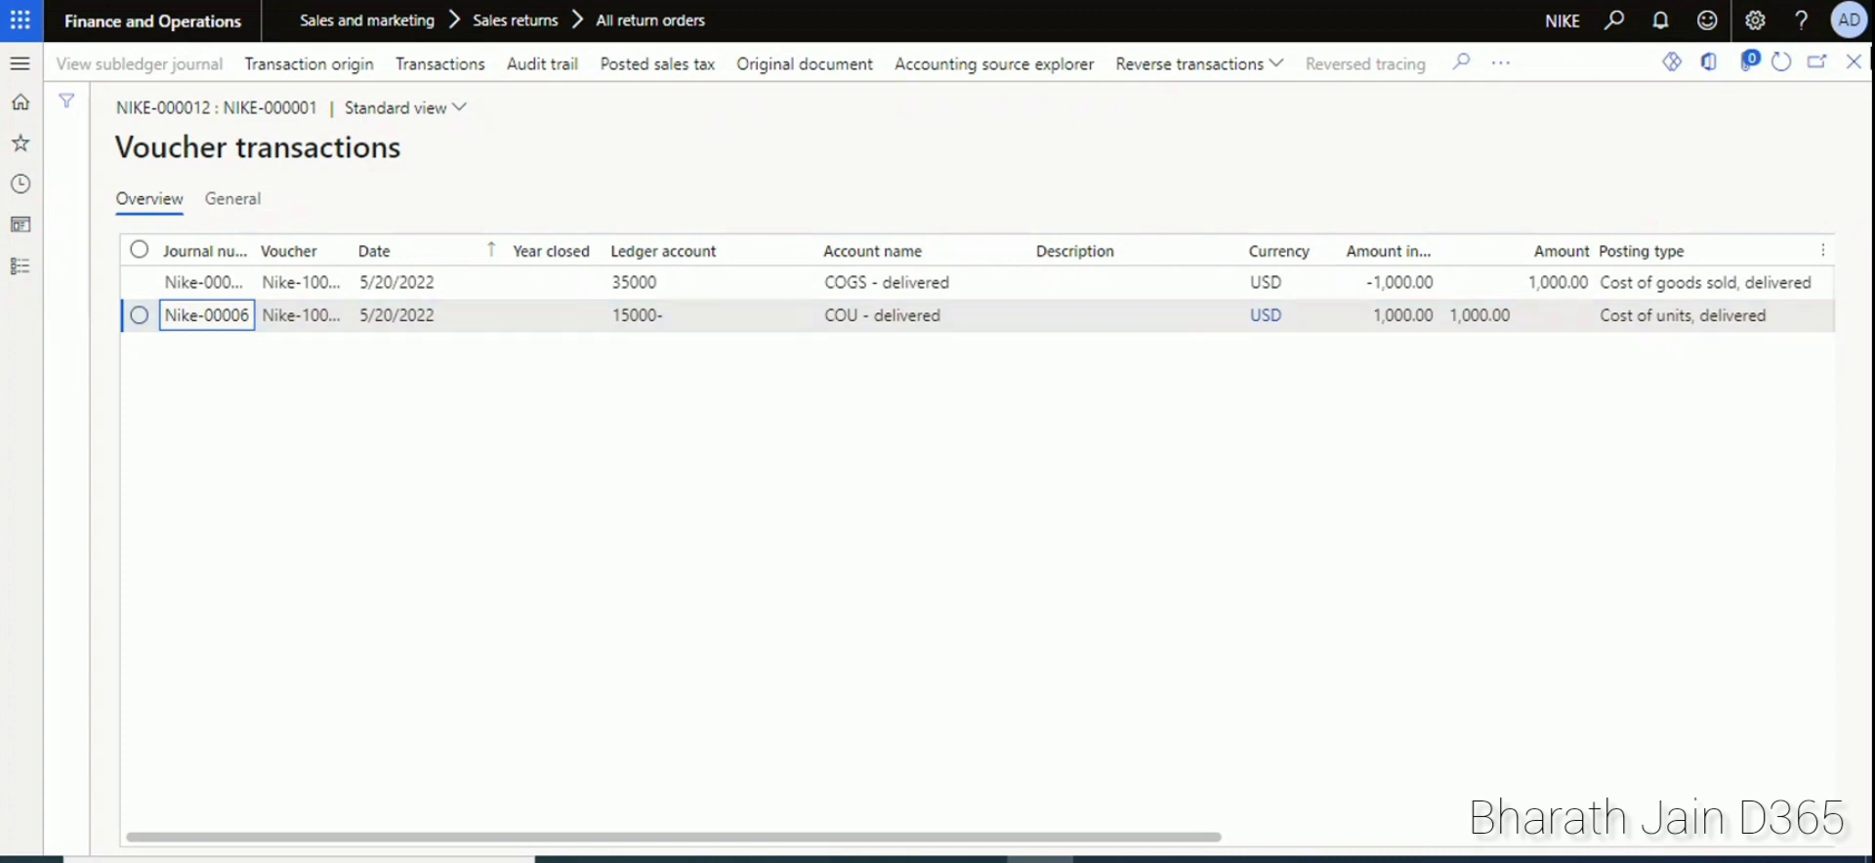
left_click(1853, 62)
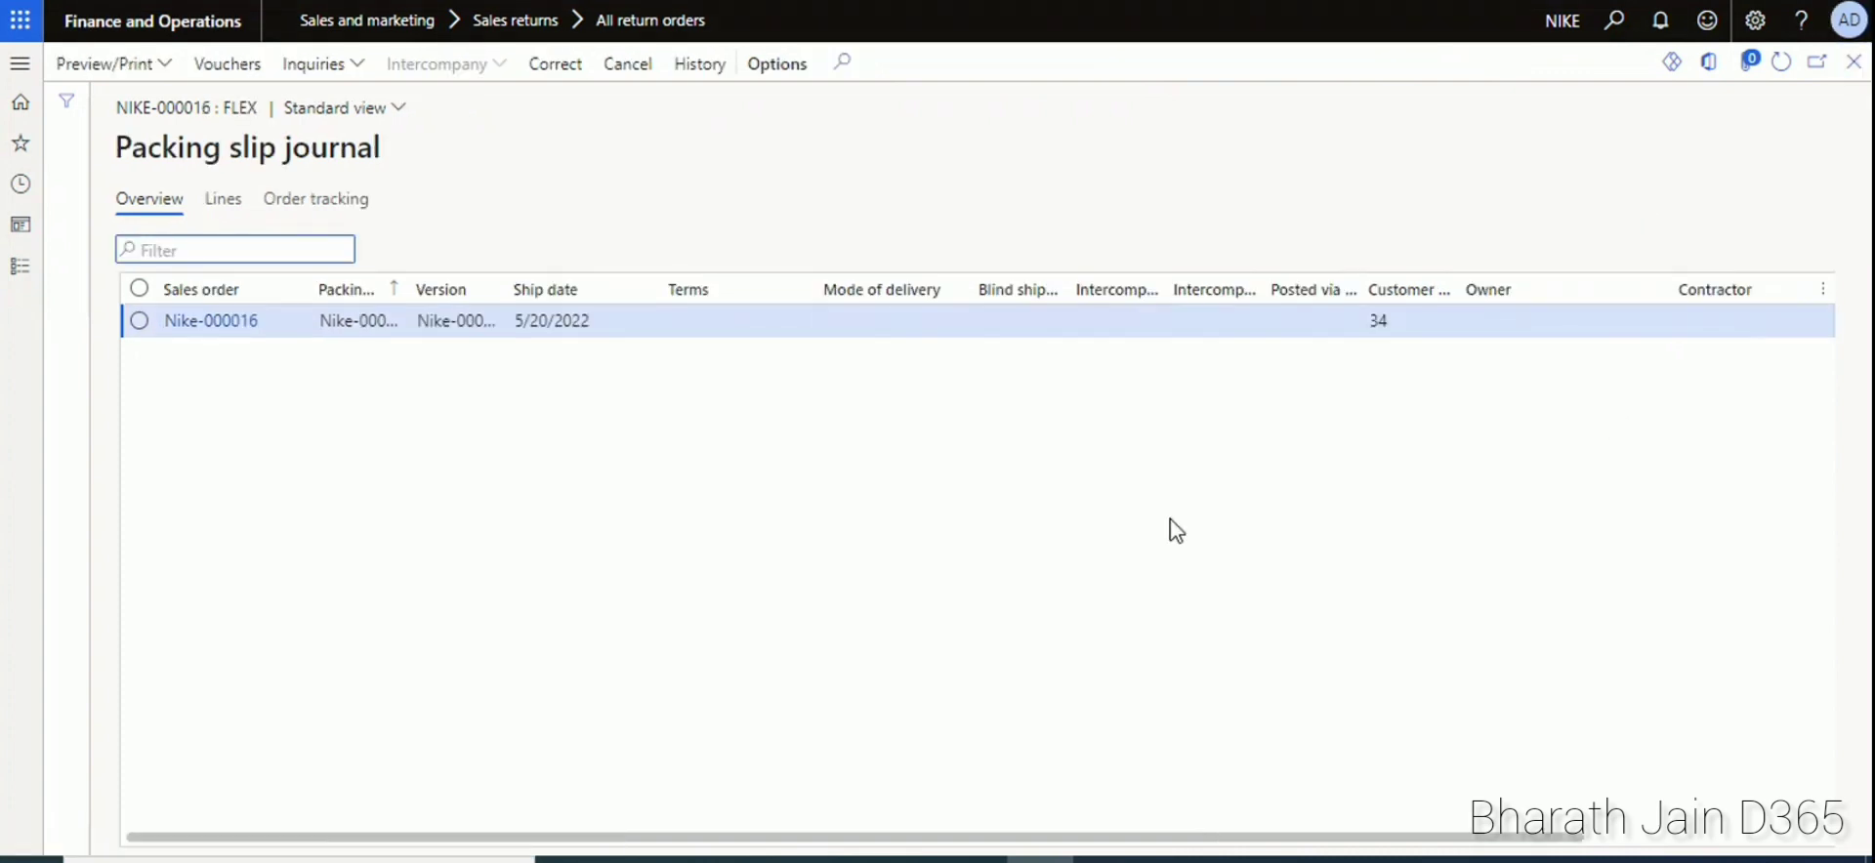
left_click(1852, 61)
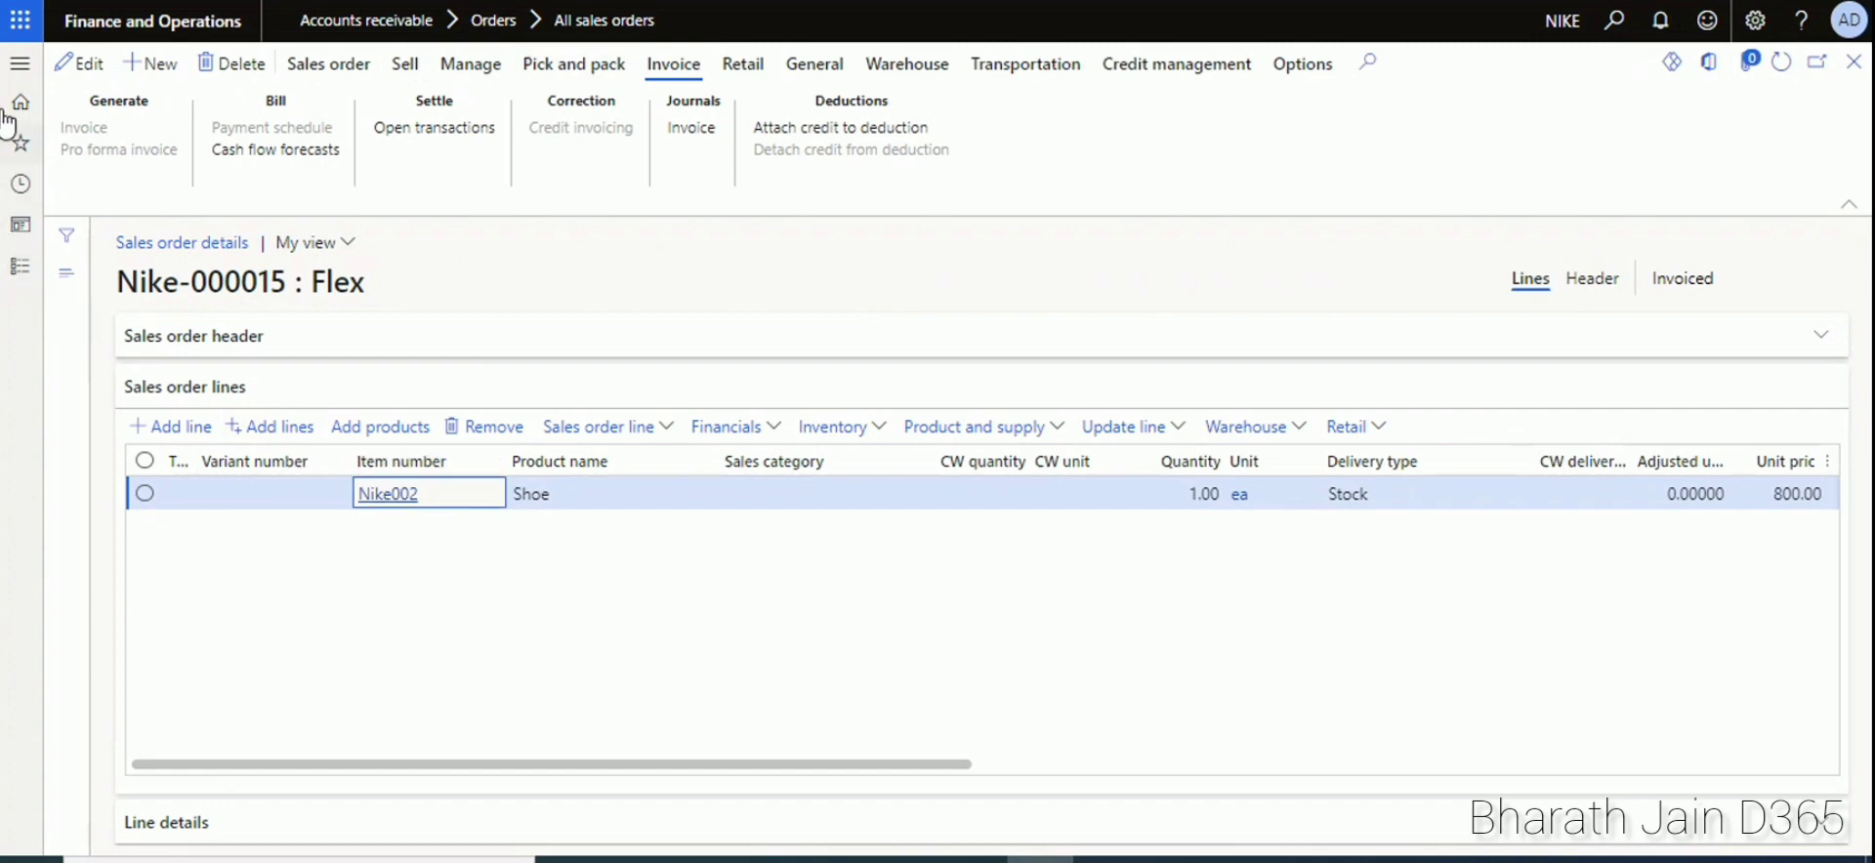
- Open delivered order Nike-000016 from All sales orders, showing the Shoe line at -1.00 and 800.00
left_click(19, 62)
left_click(344, 256)
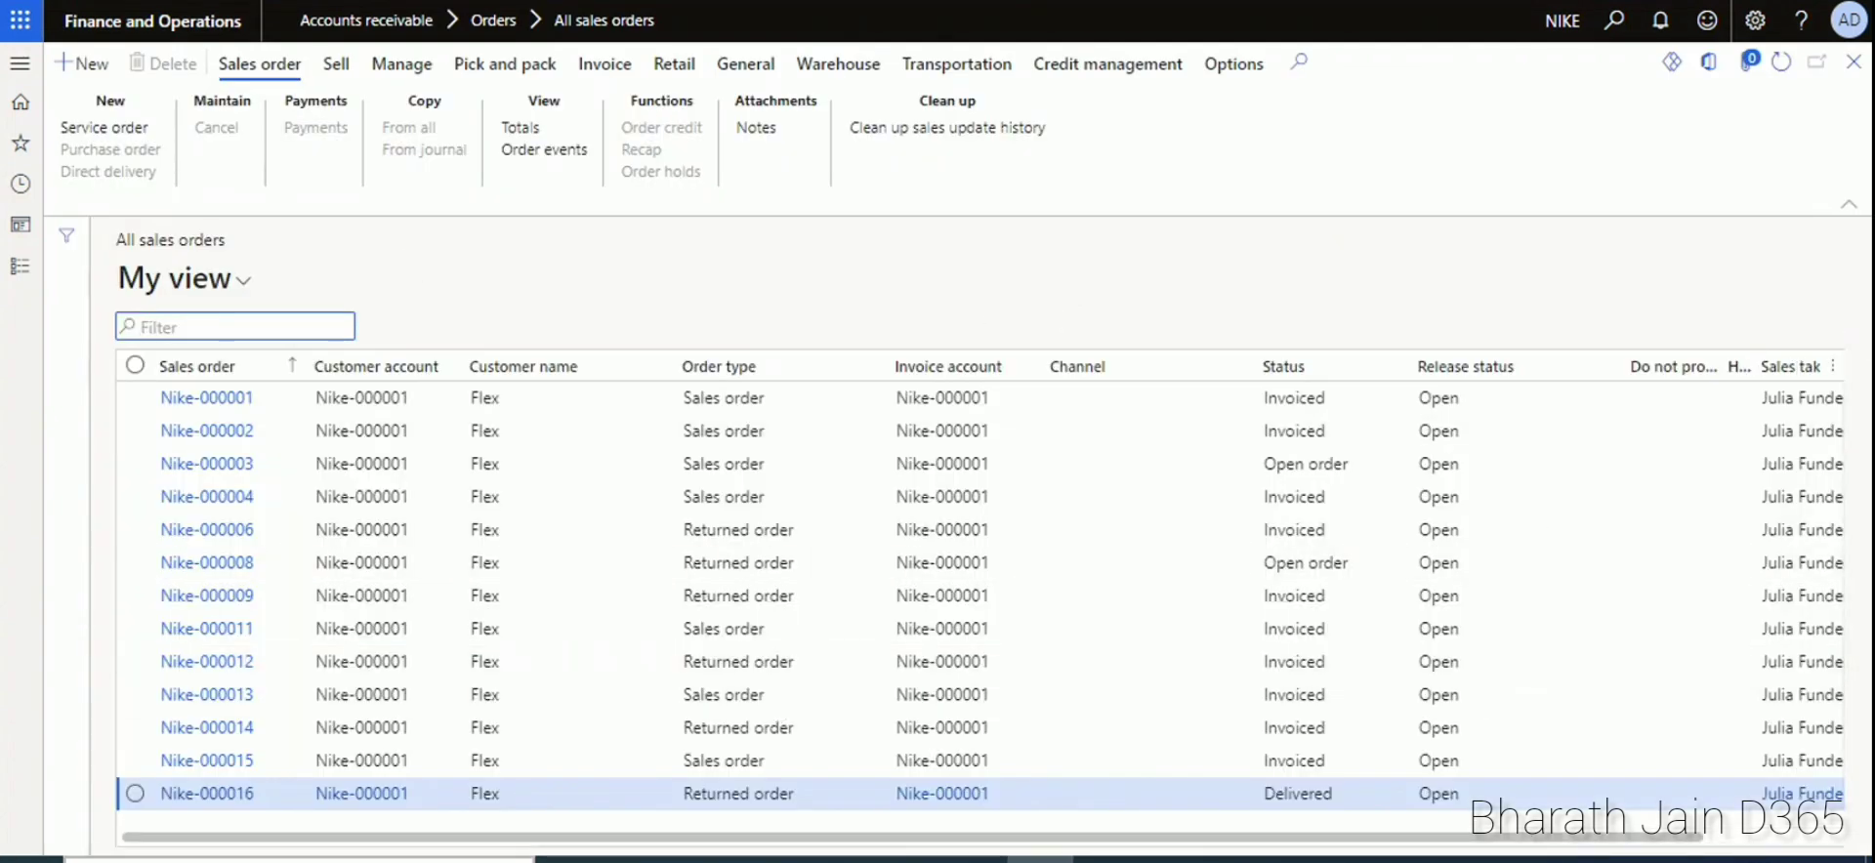
left_click(237, 794)
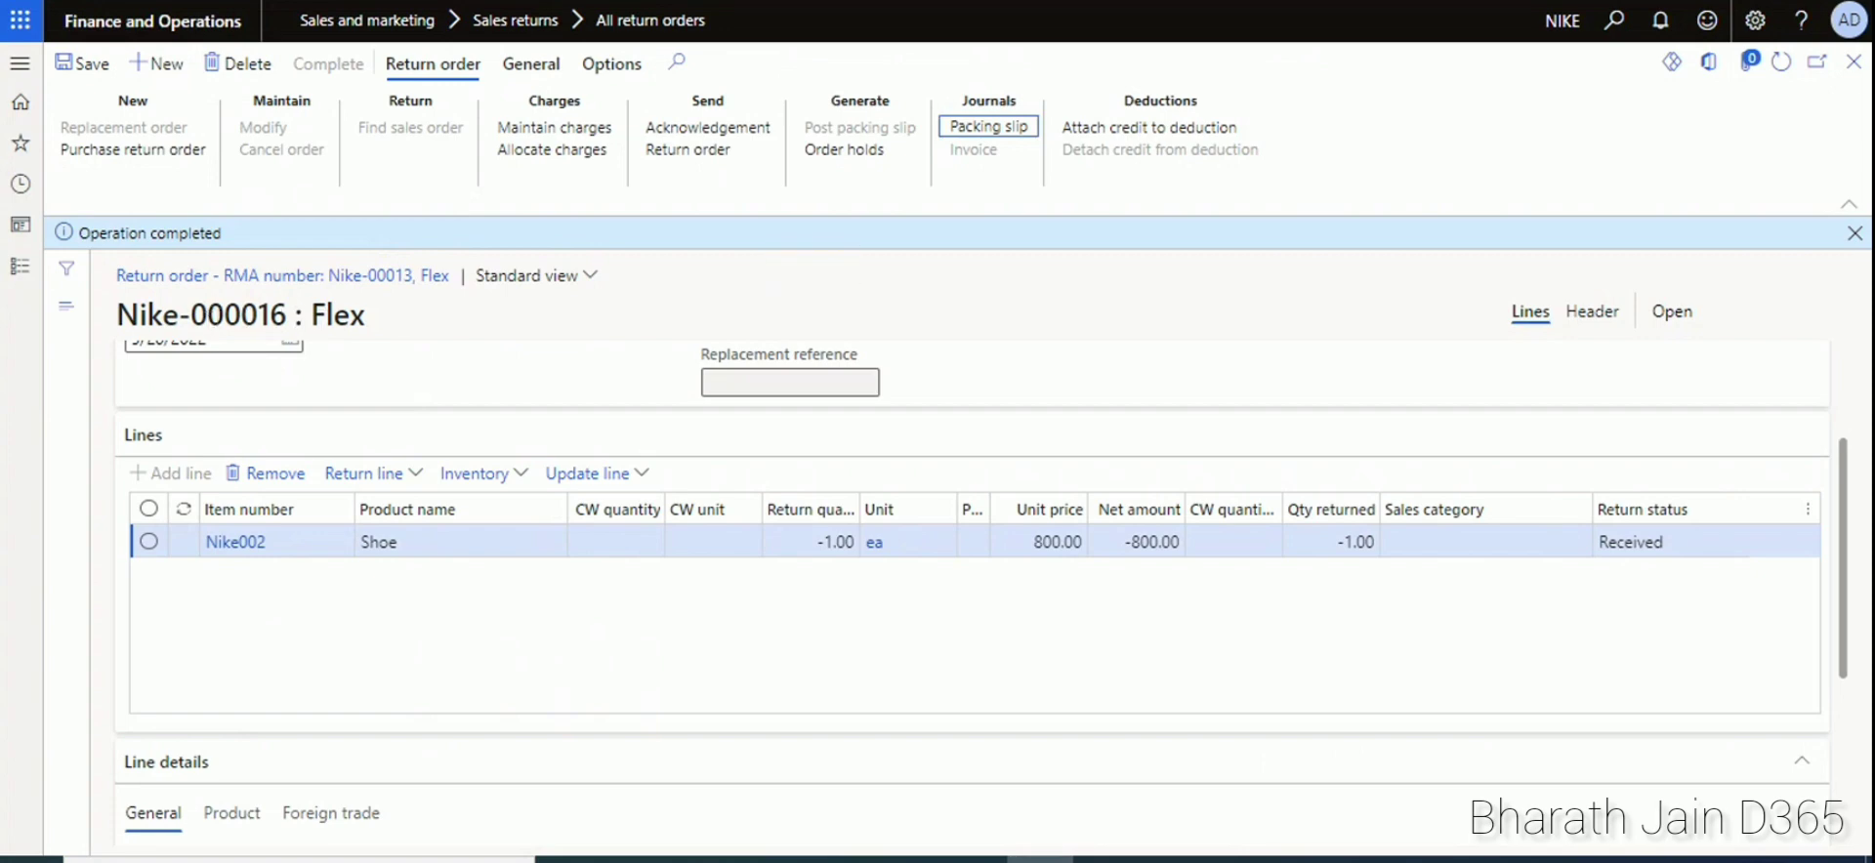
key("Escape")
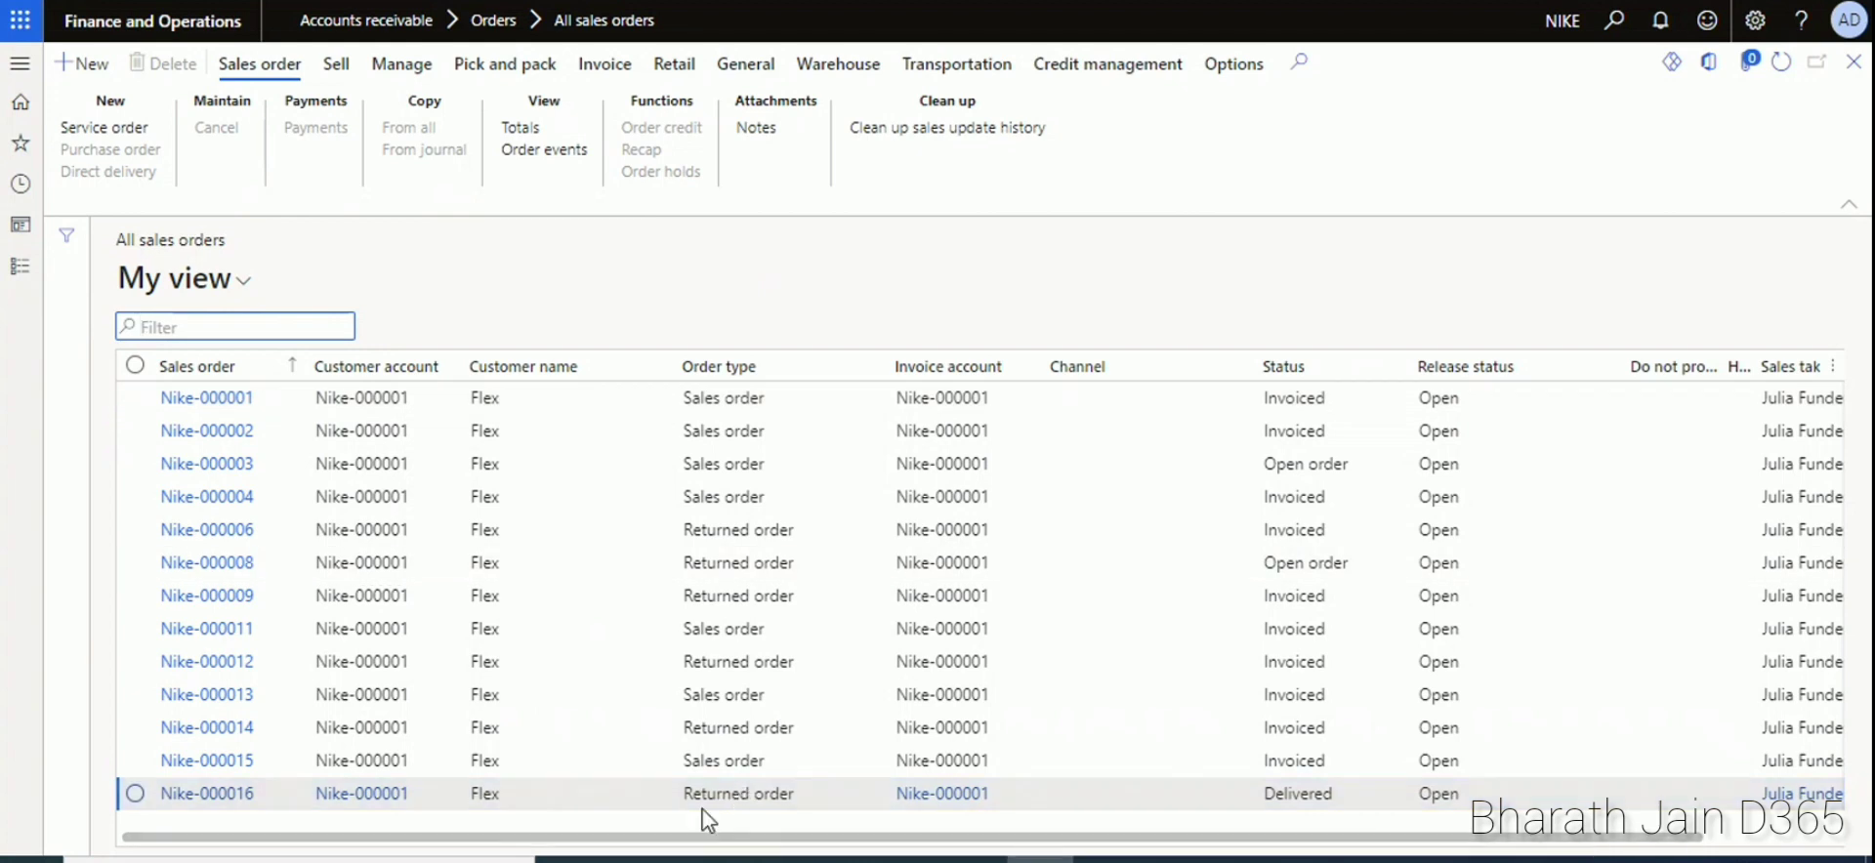
left_click(190, 795)
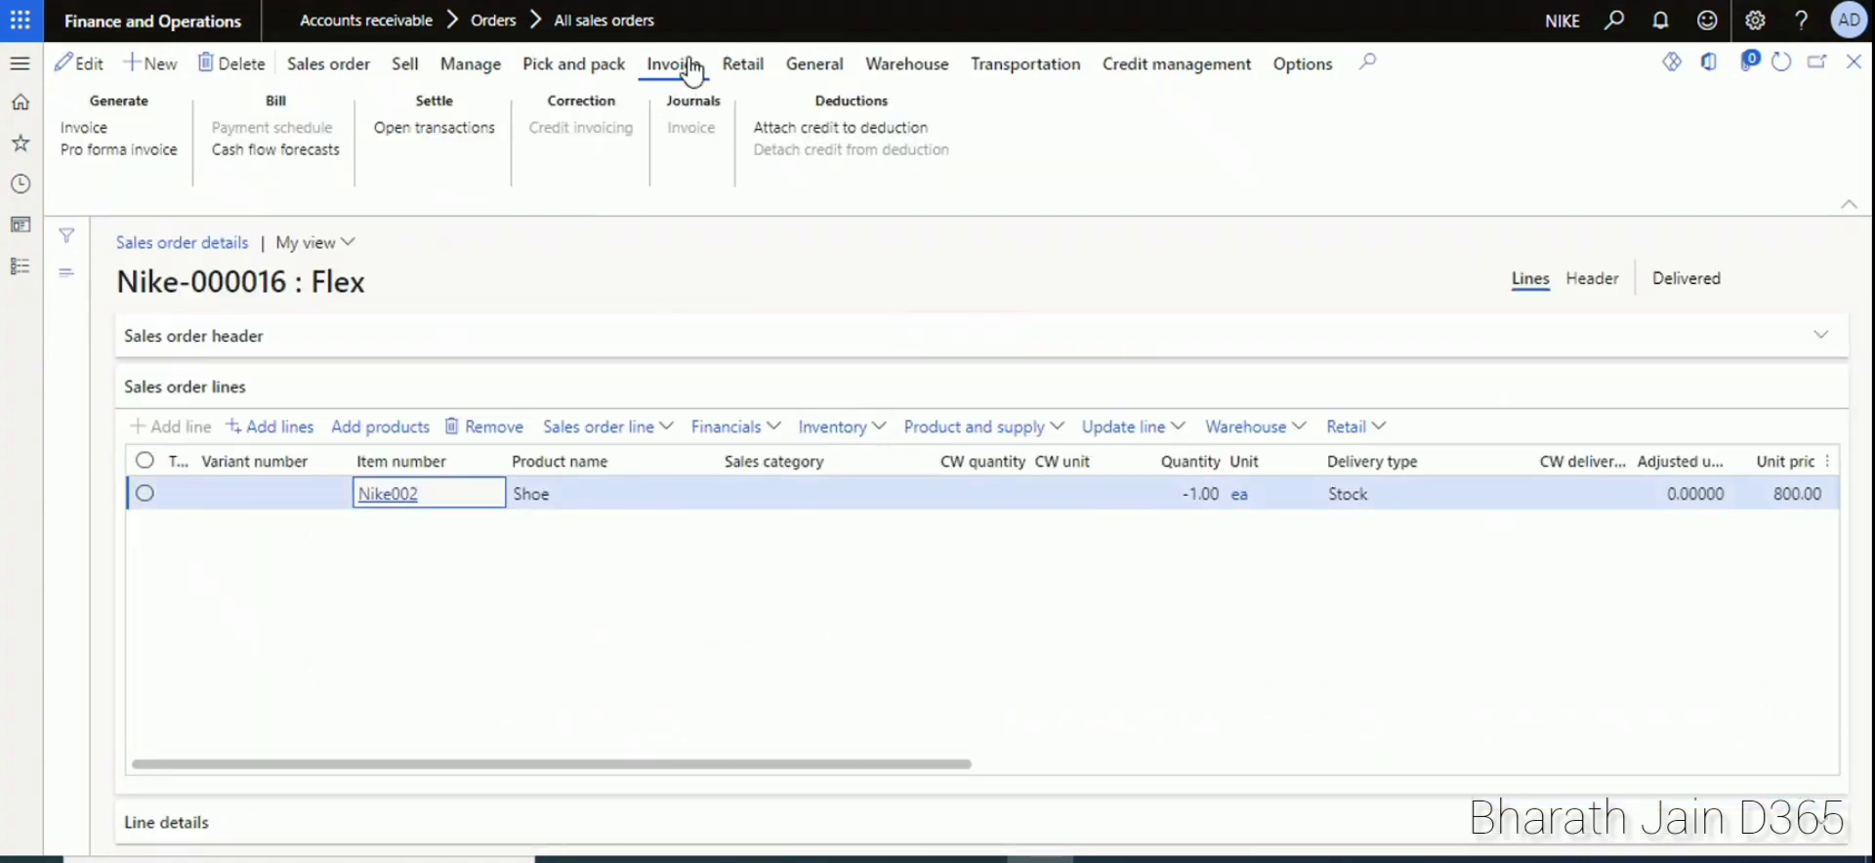
- Post the Nike-000016 credit invoice without printing so the order shows Invoiced
left_click(83, 128)
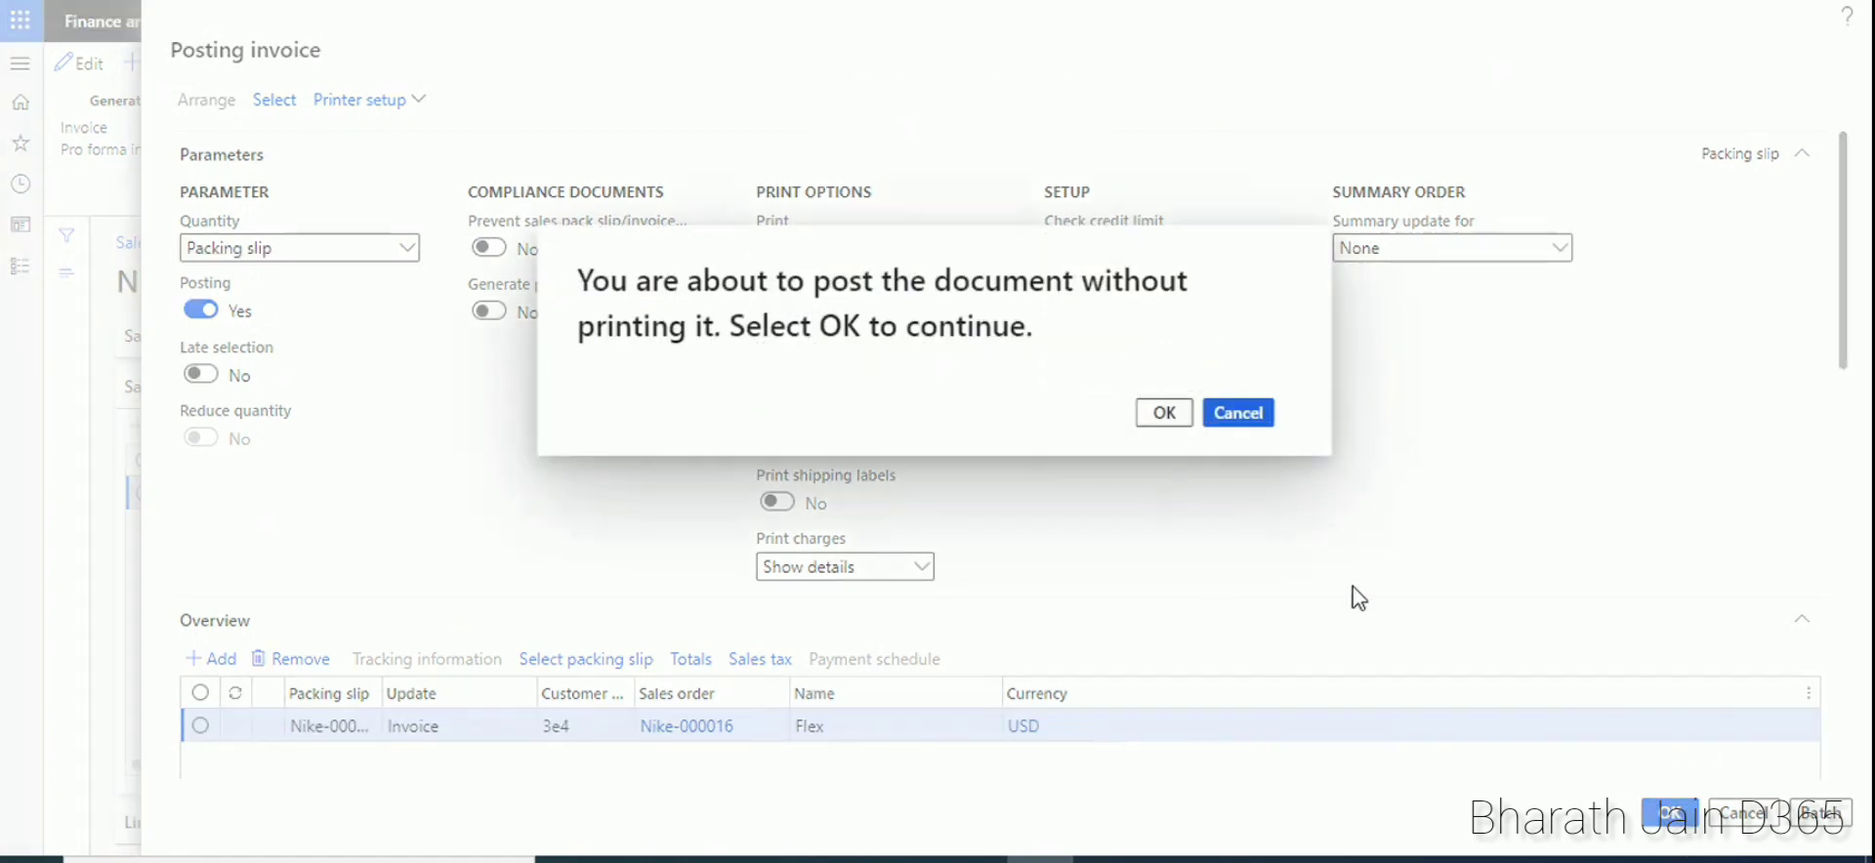
key("Return")
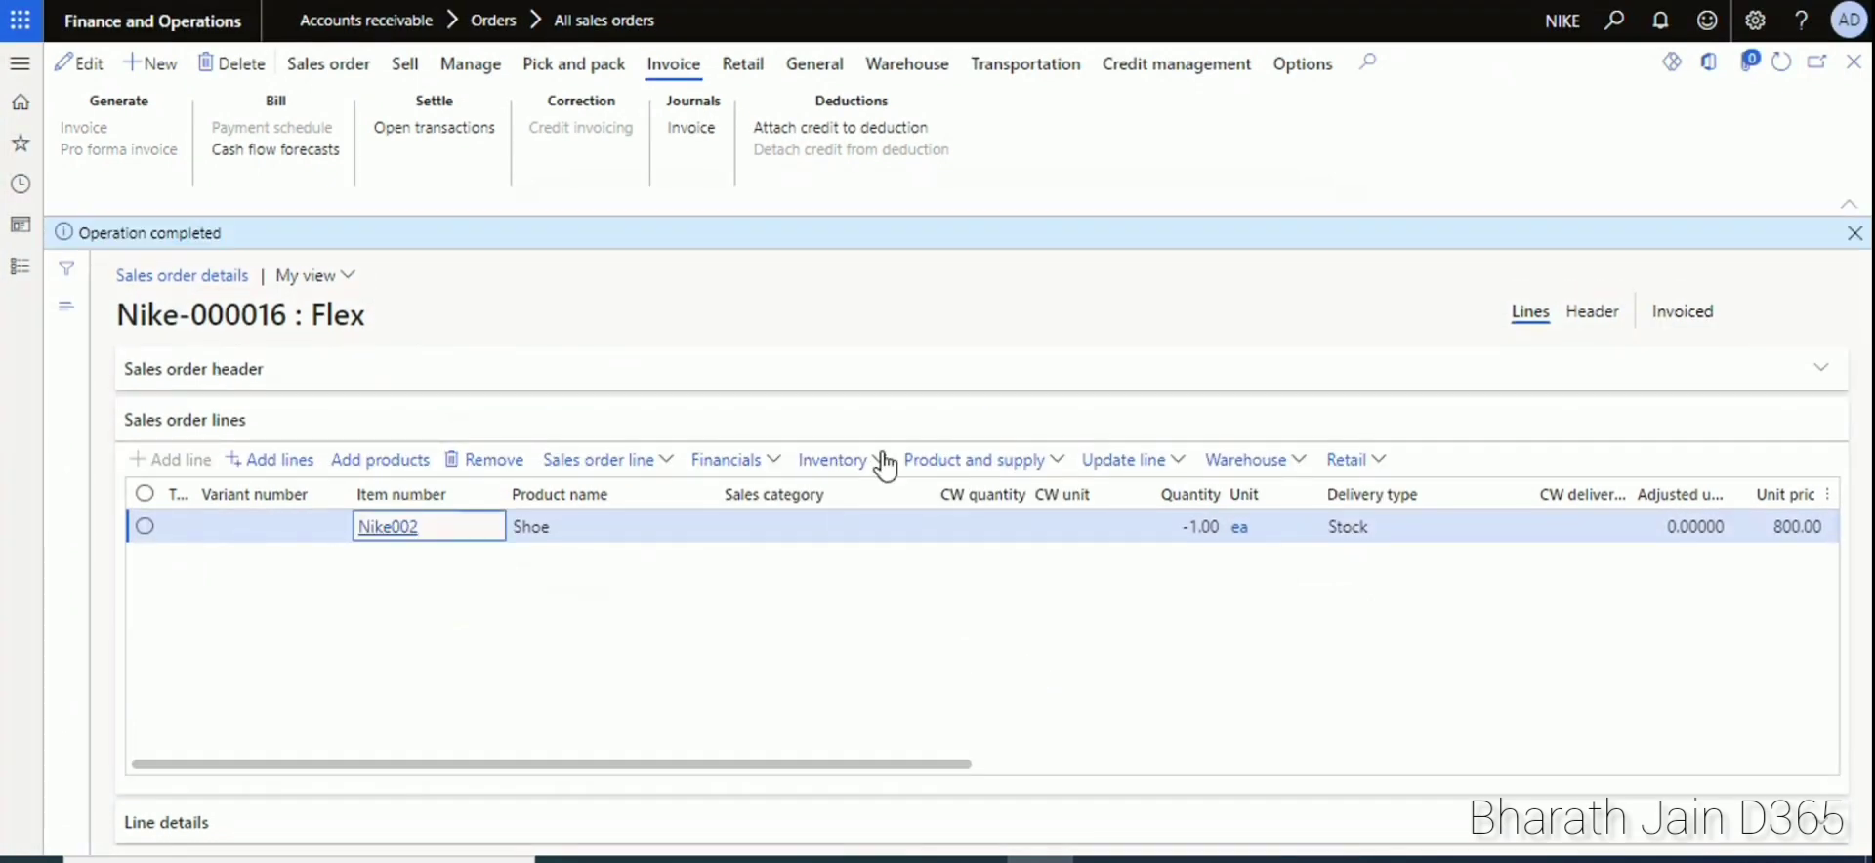
- Review the Nike-000016 invoice voucher, Sales 800.00 against Debtors -800.00, then leave it
left_click(695, 131)
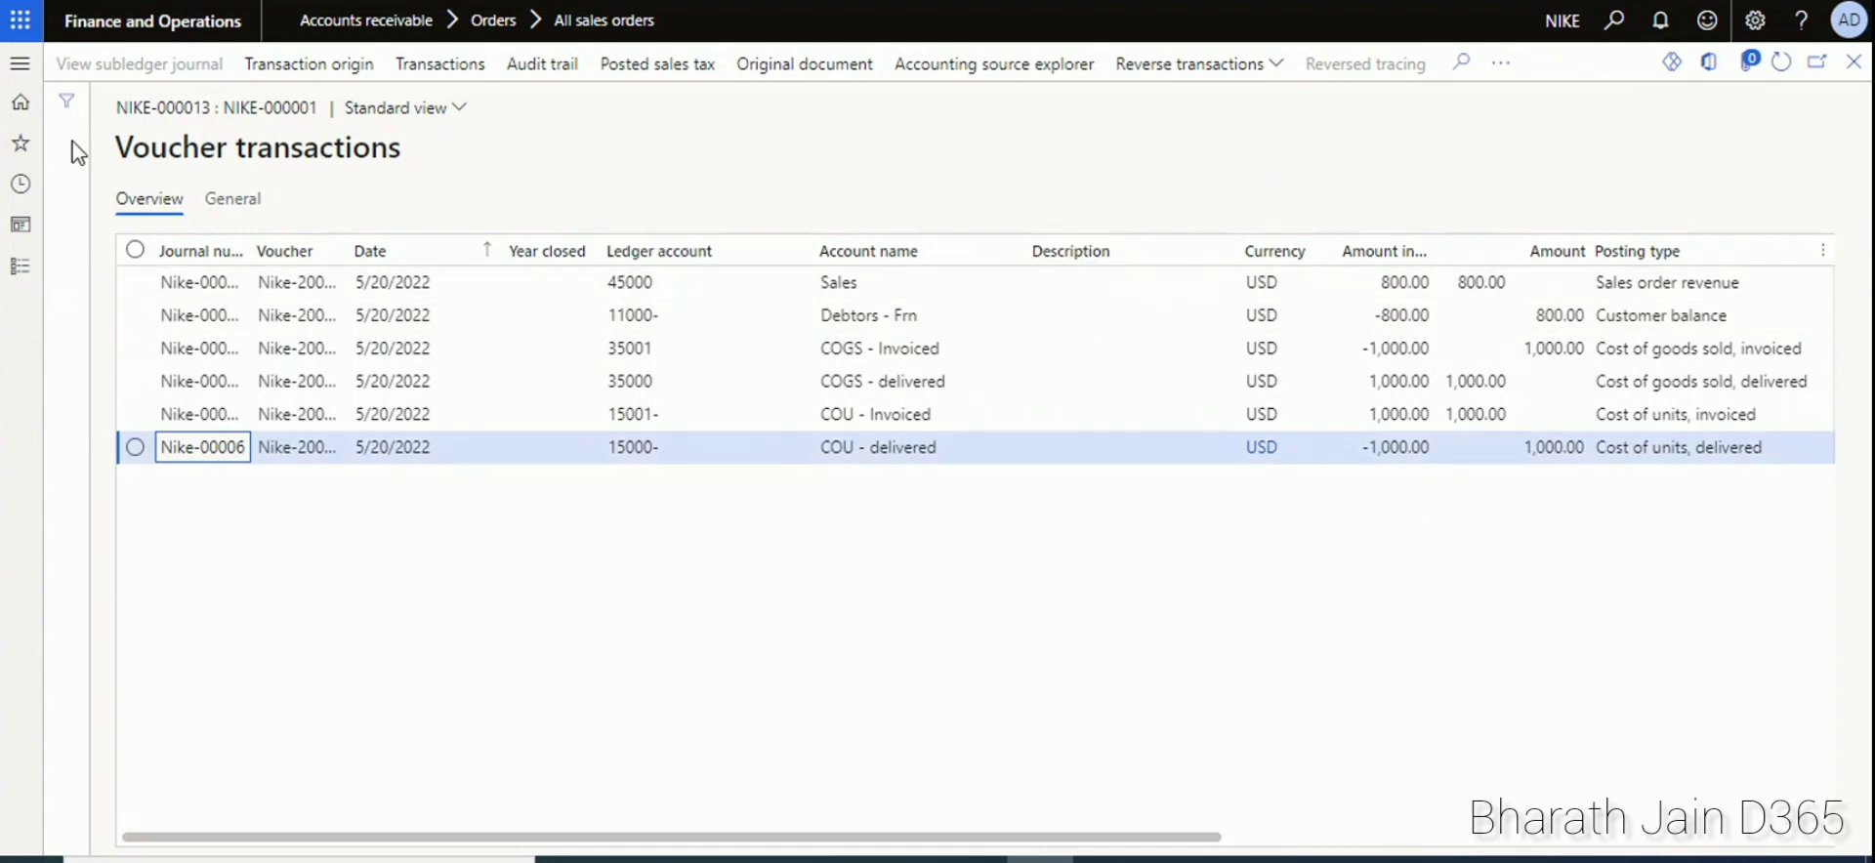
left_click(19, 107)
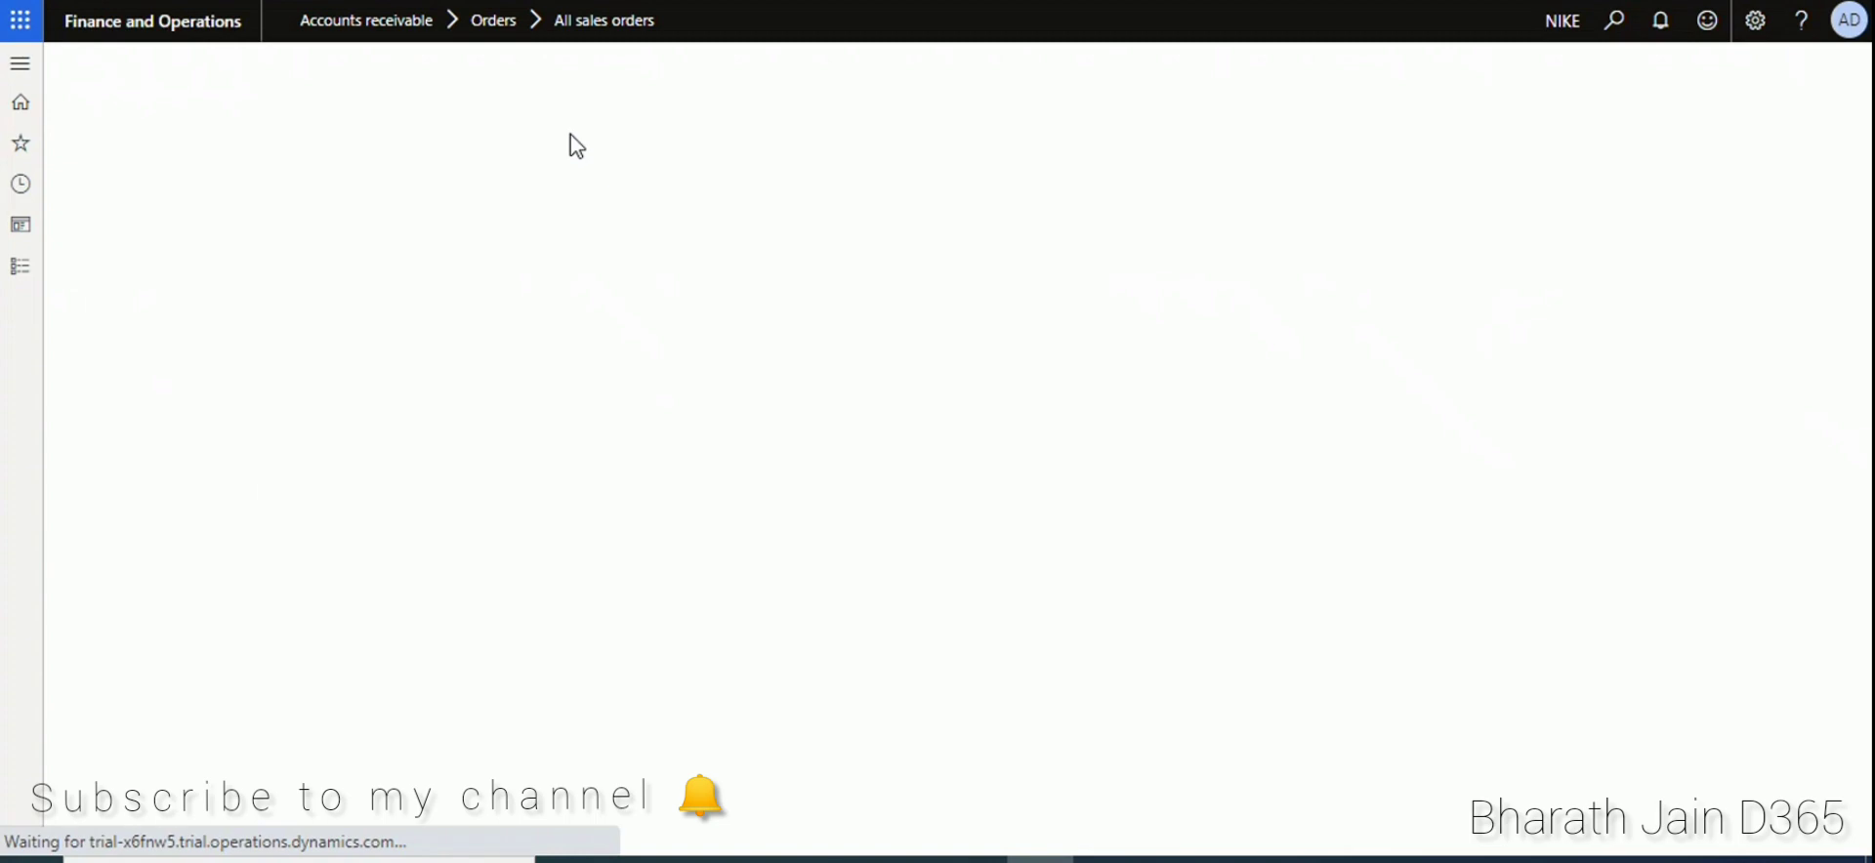